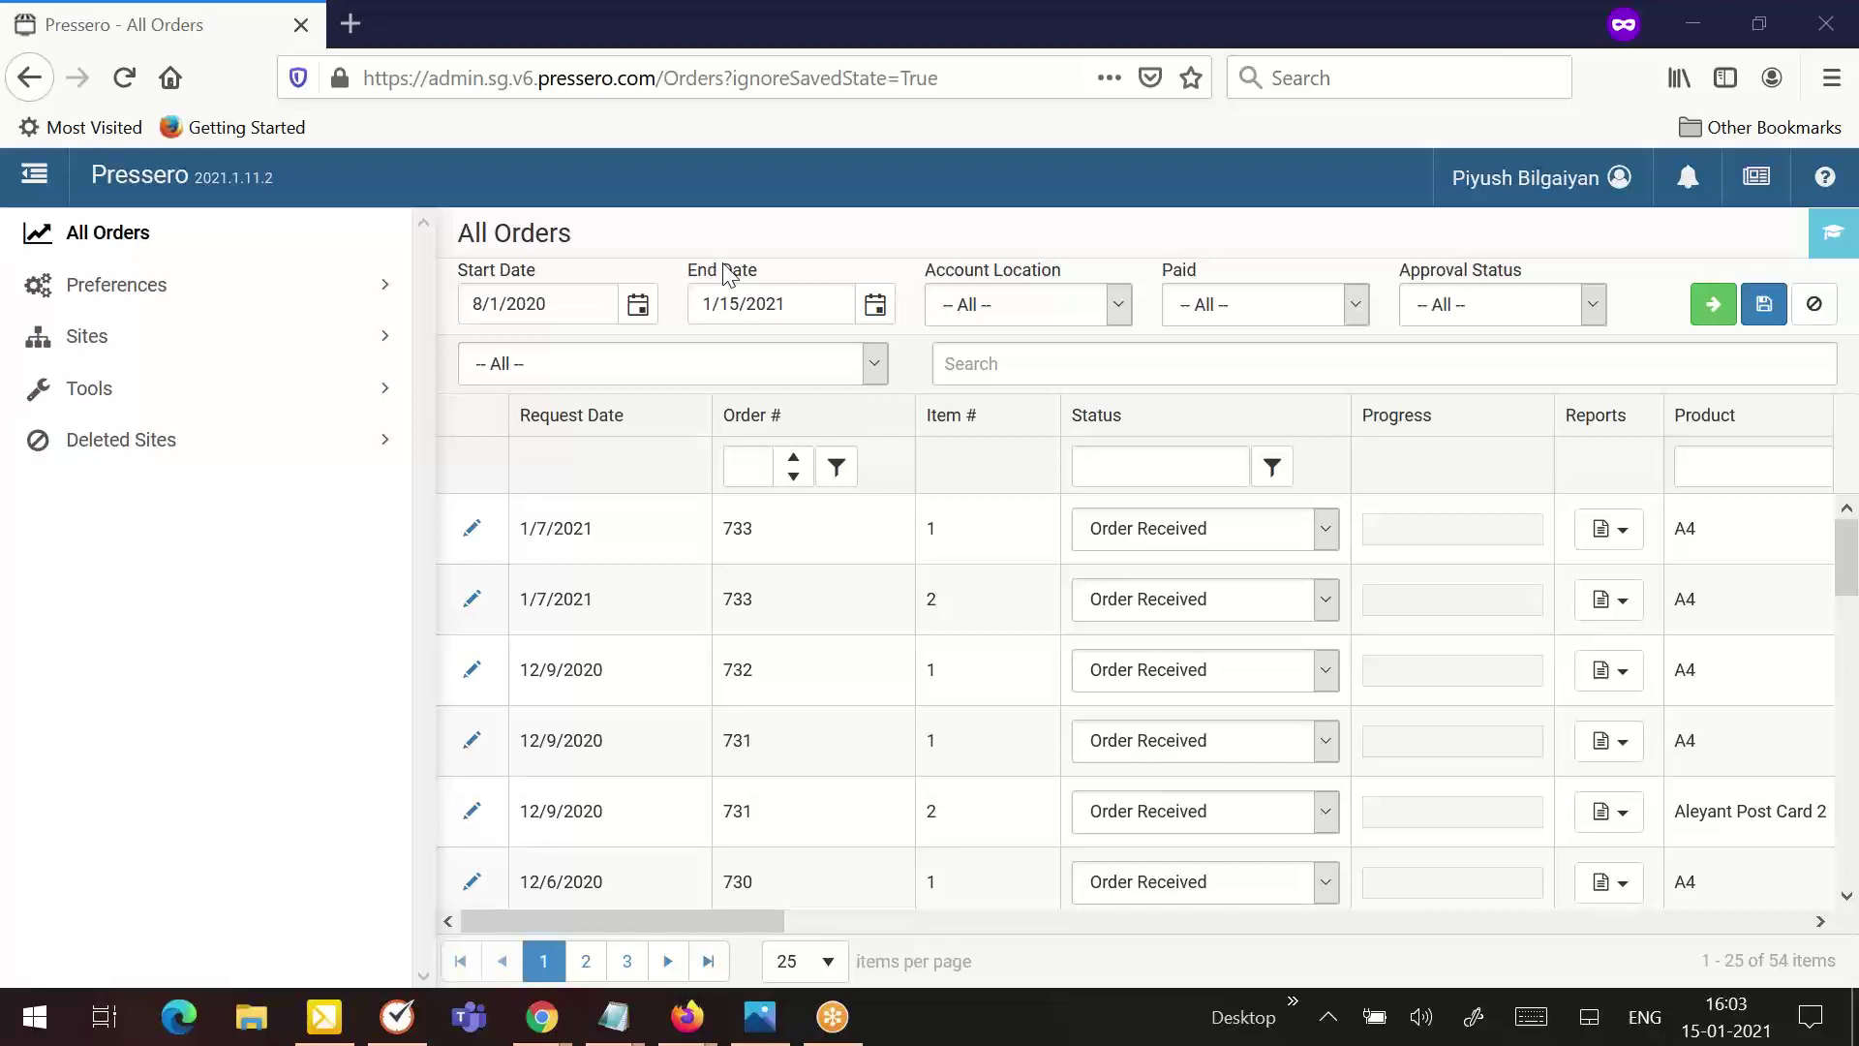
Step: Check the start and end date calendars and filter the orders to the Aleyant account location
click(656, 314)
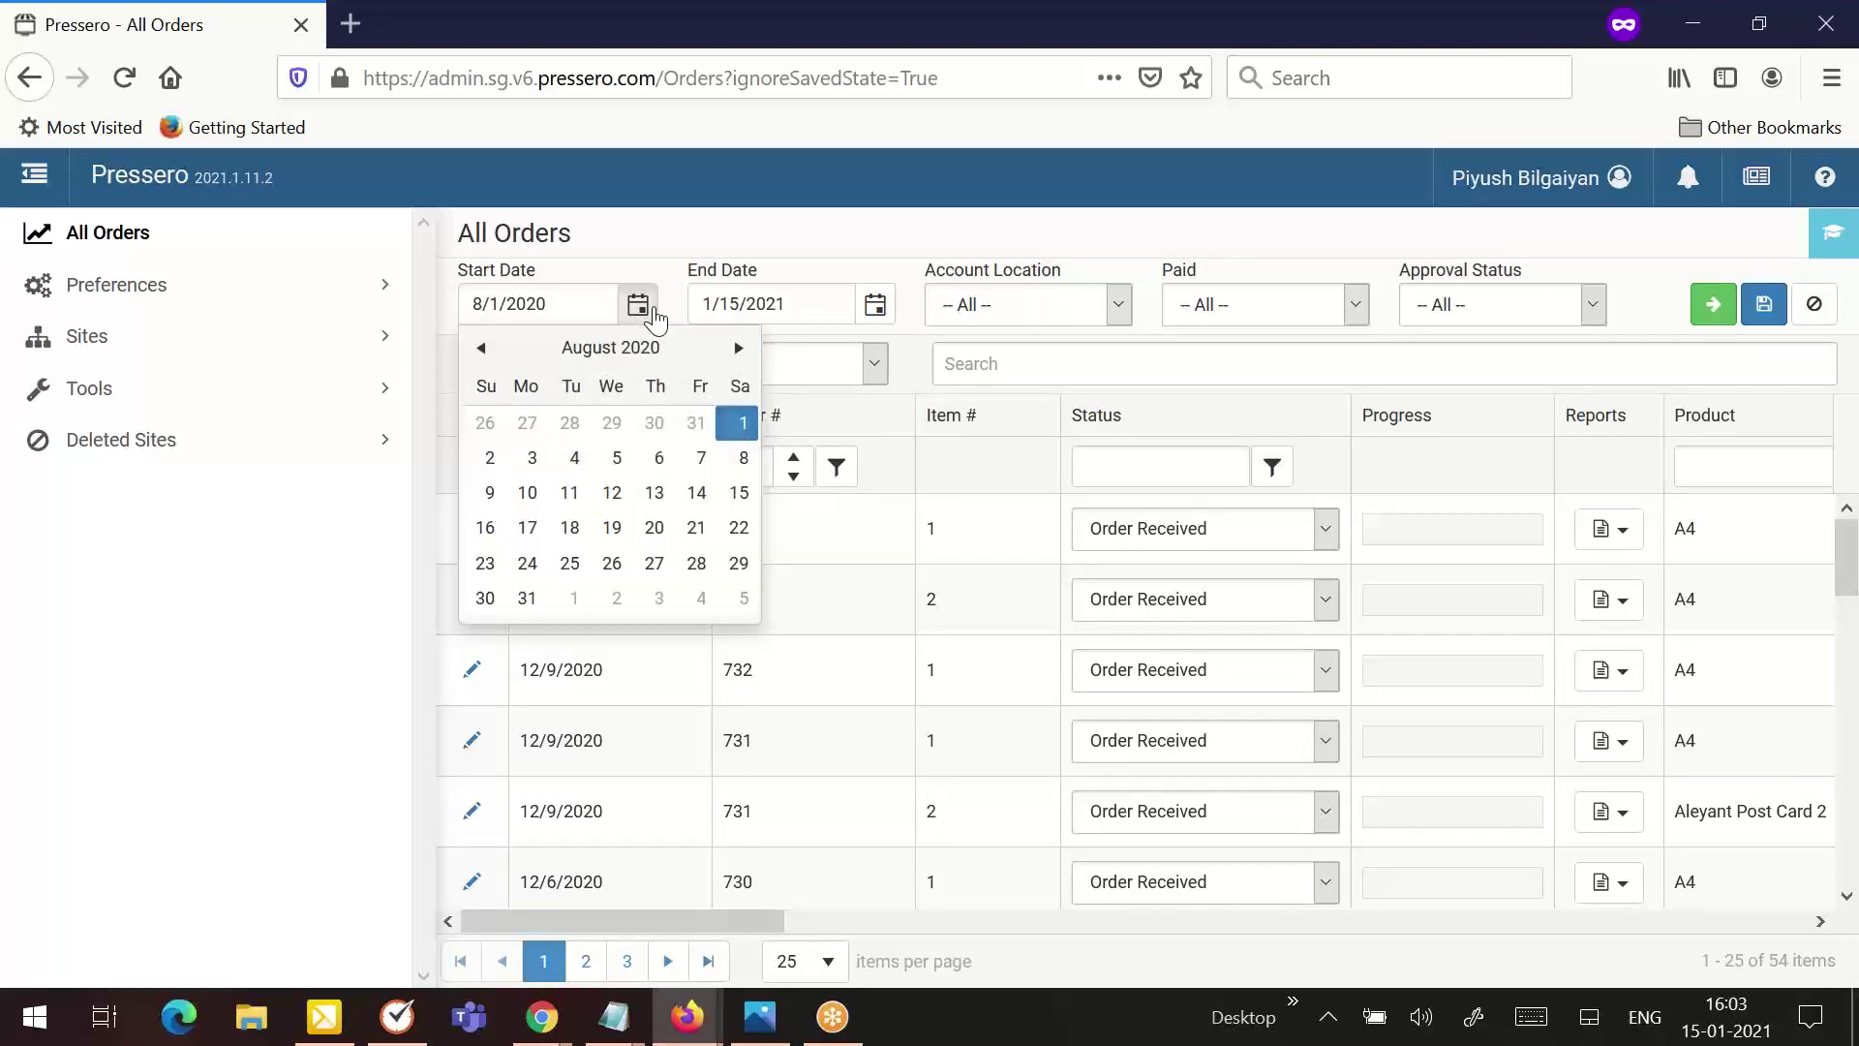
click(877, 308)
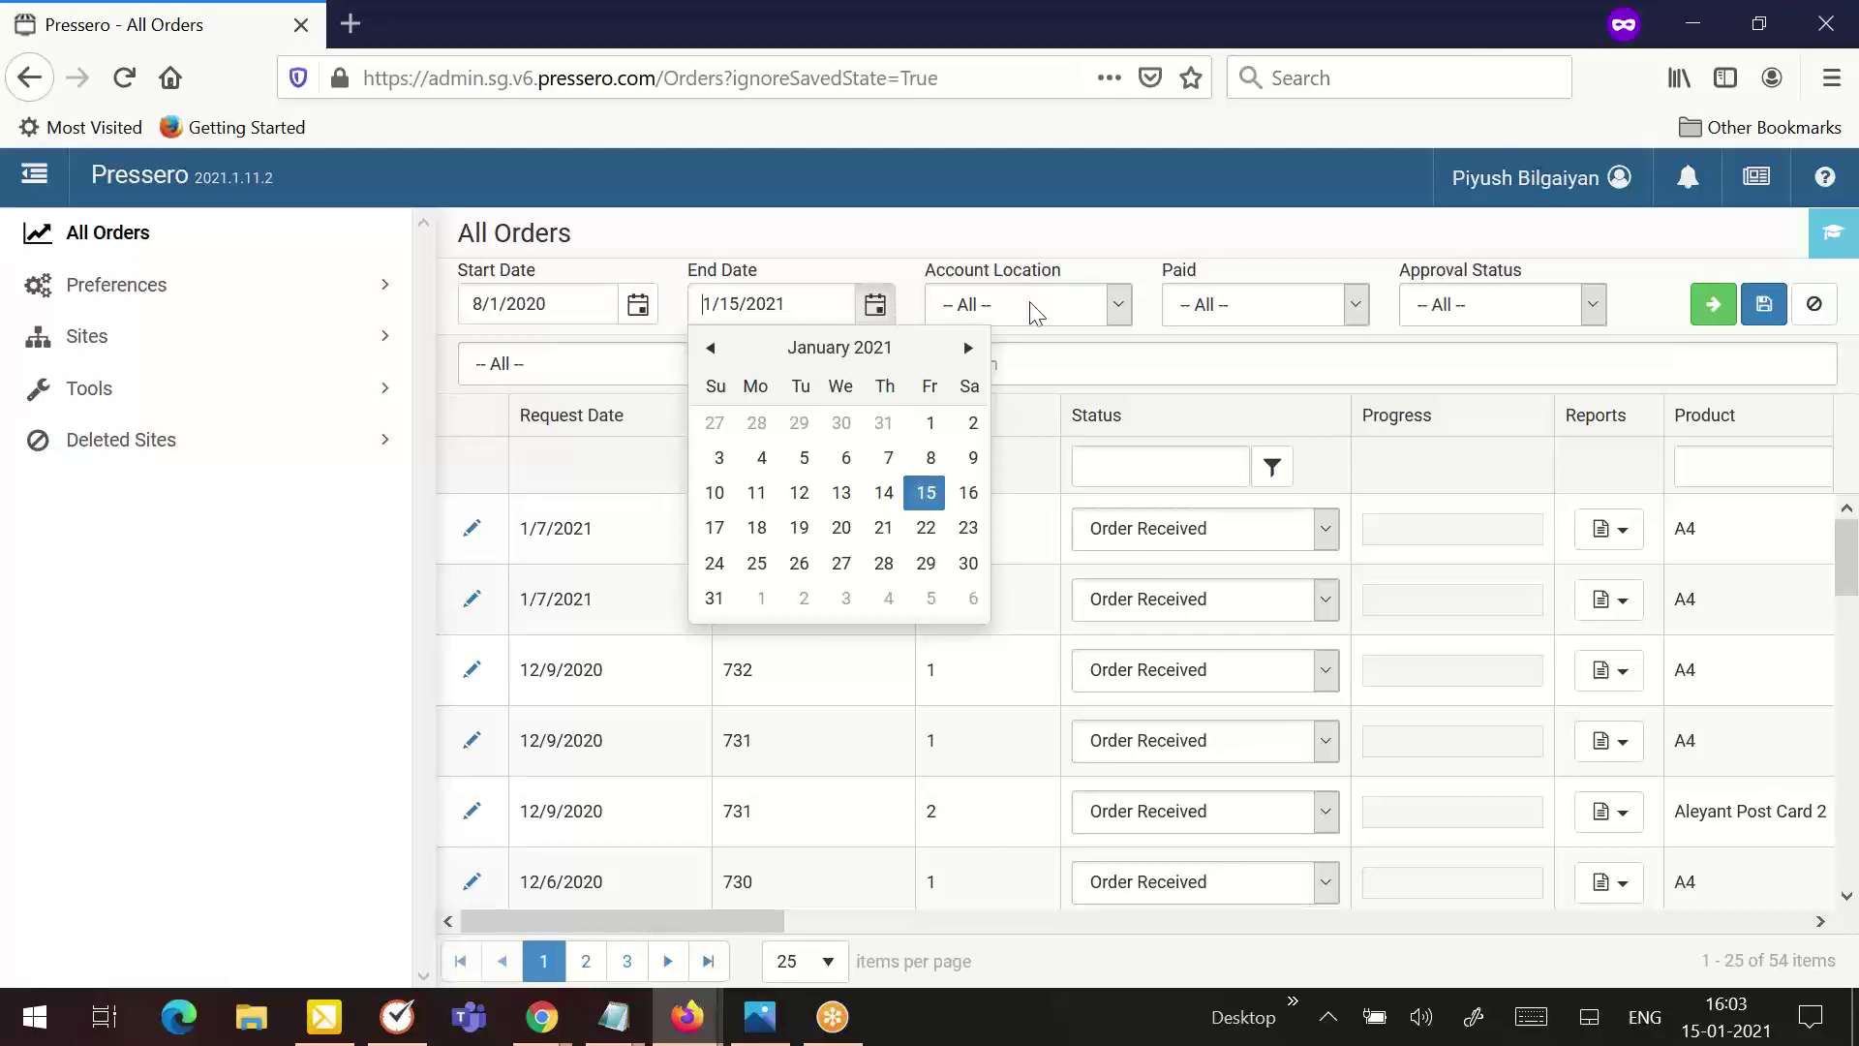
click(1107, 312)
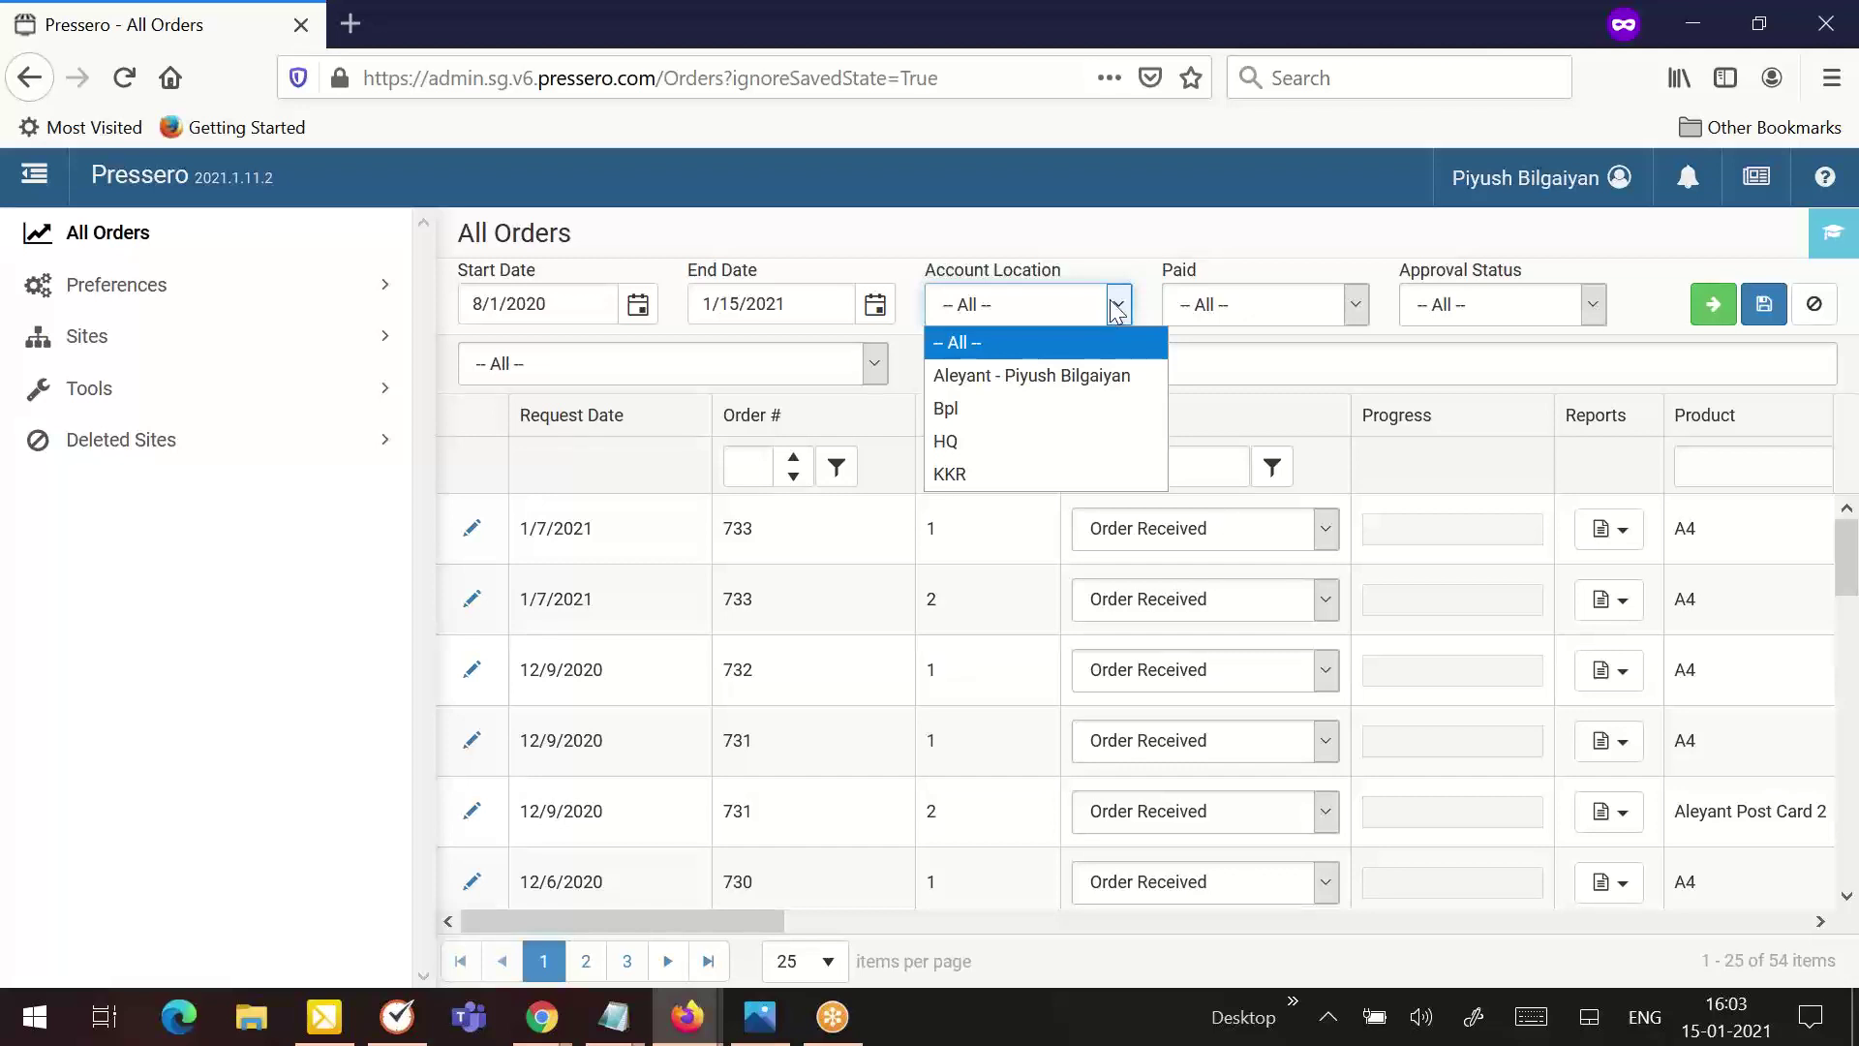
click(1061, 384)
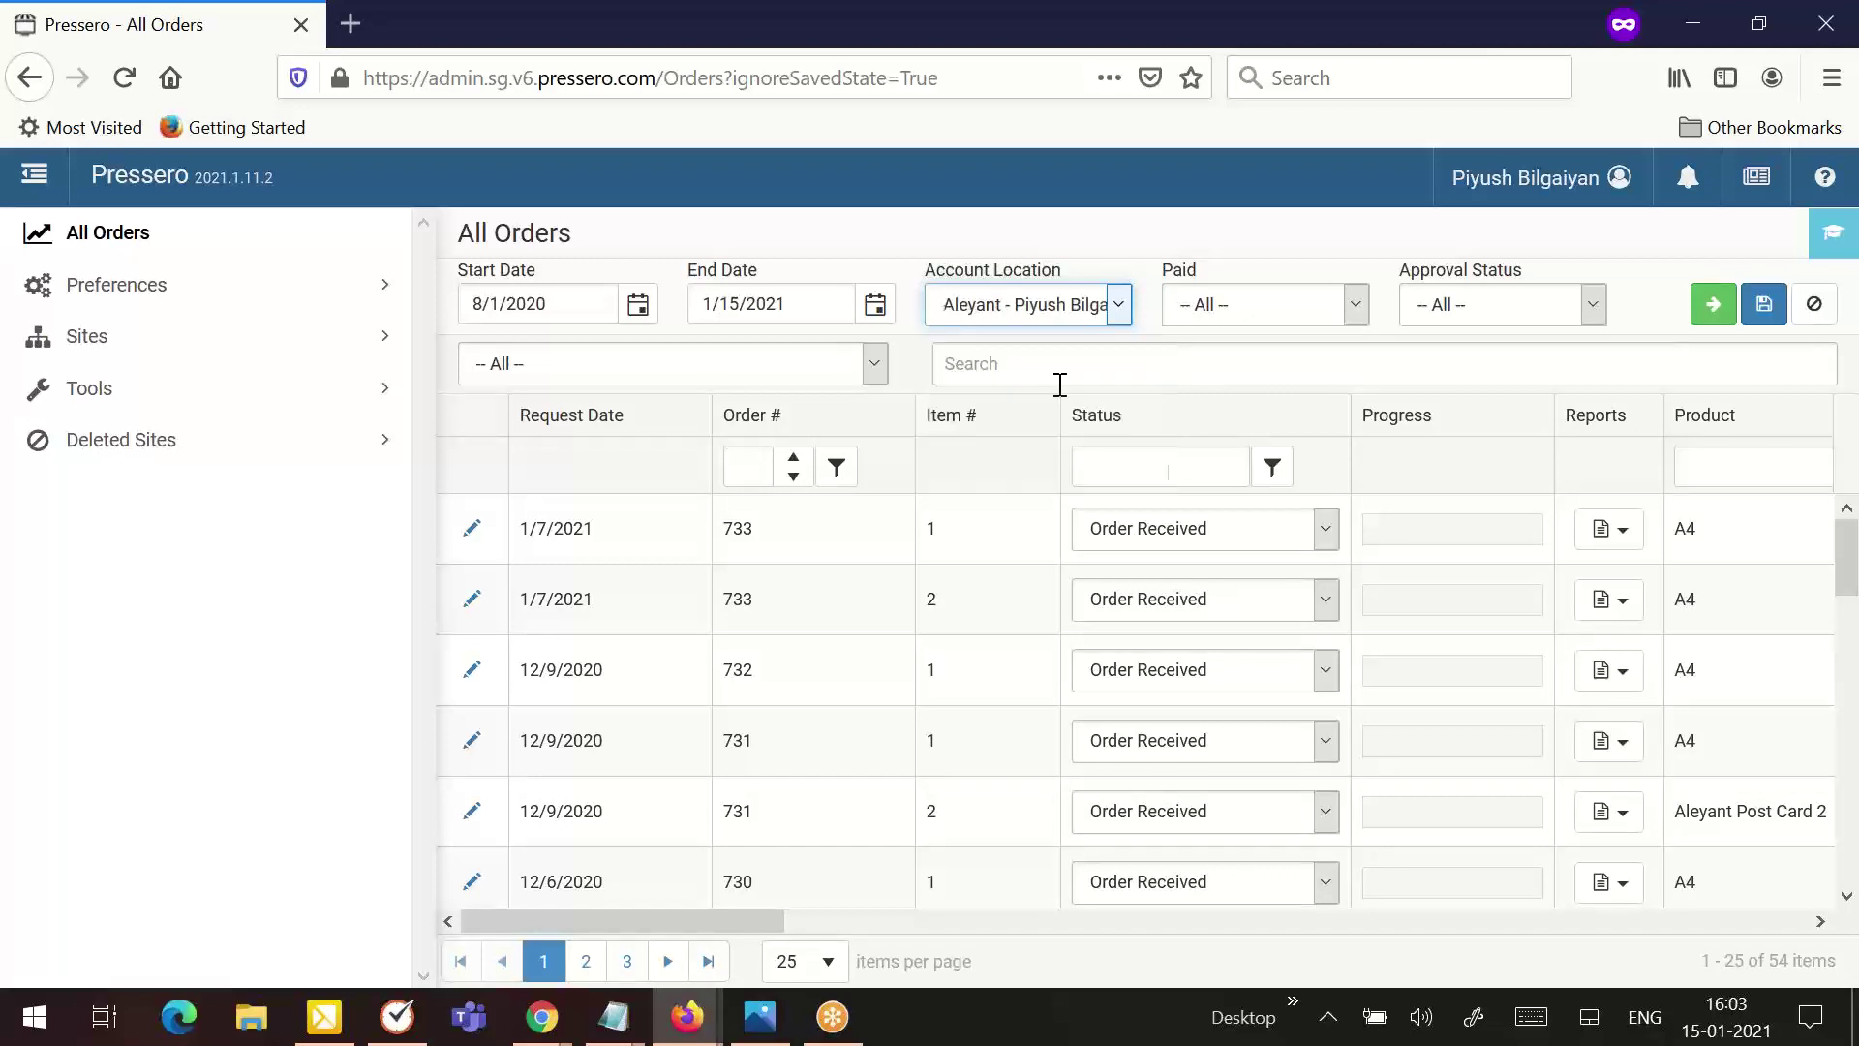
click(1701, 315)
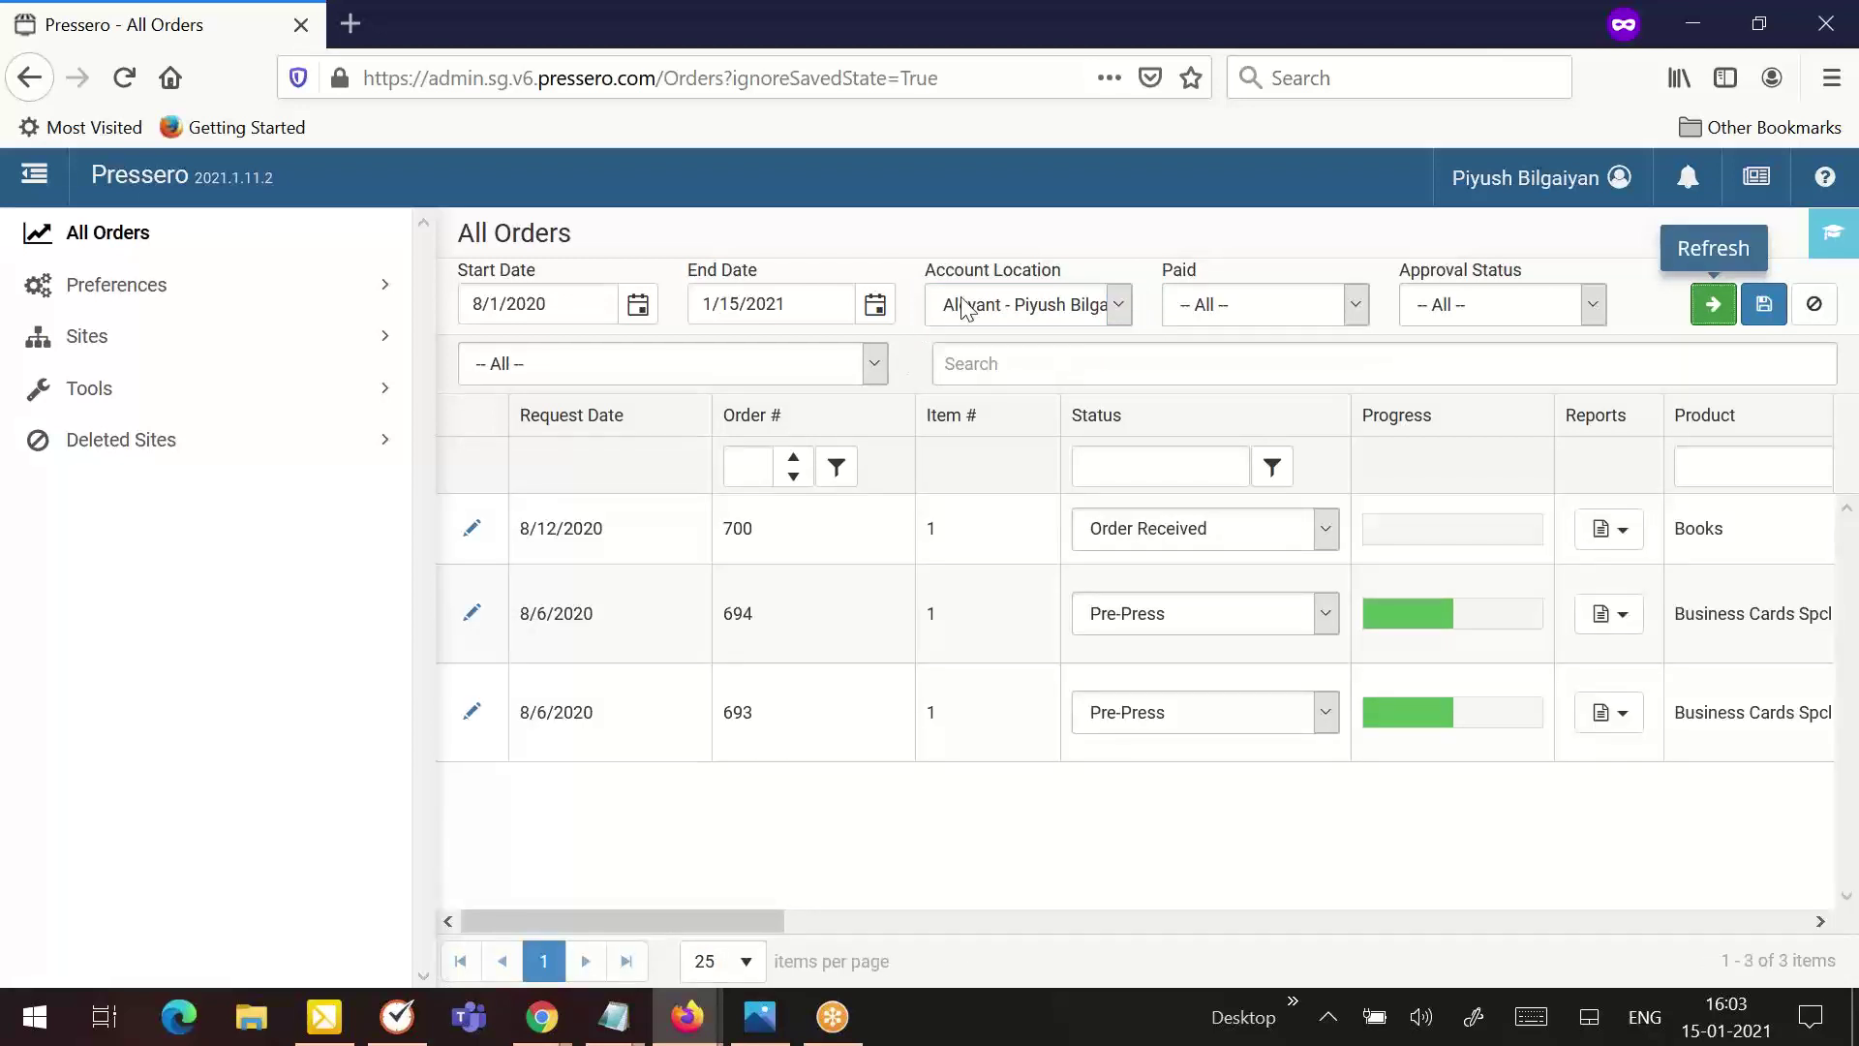
Step: Reset the account location filter to All and refresh the order list
click(969, 306)
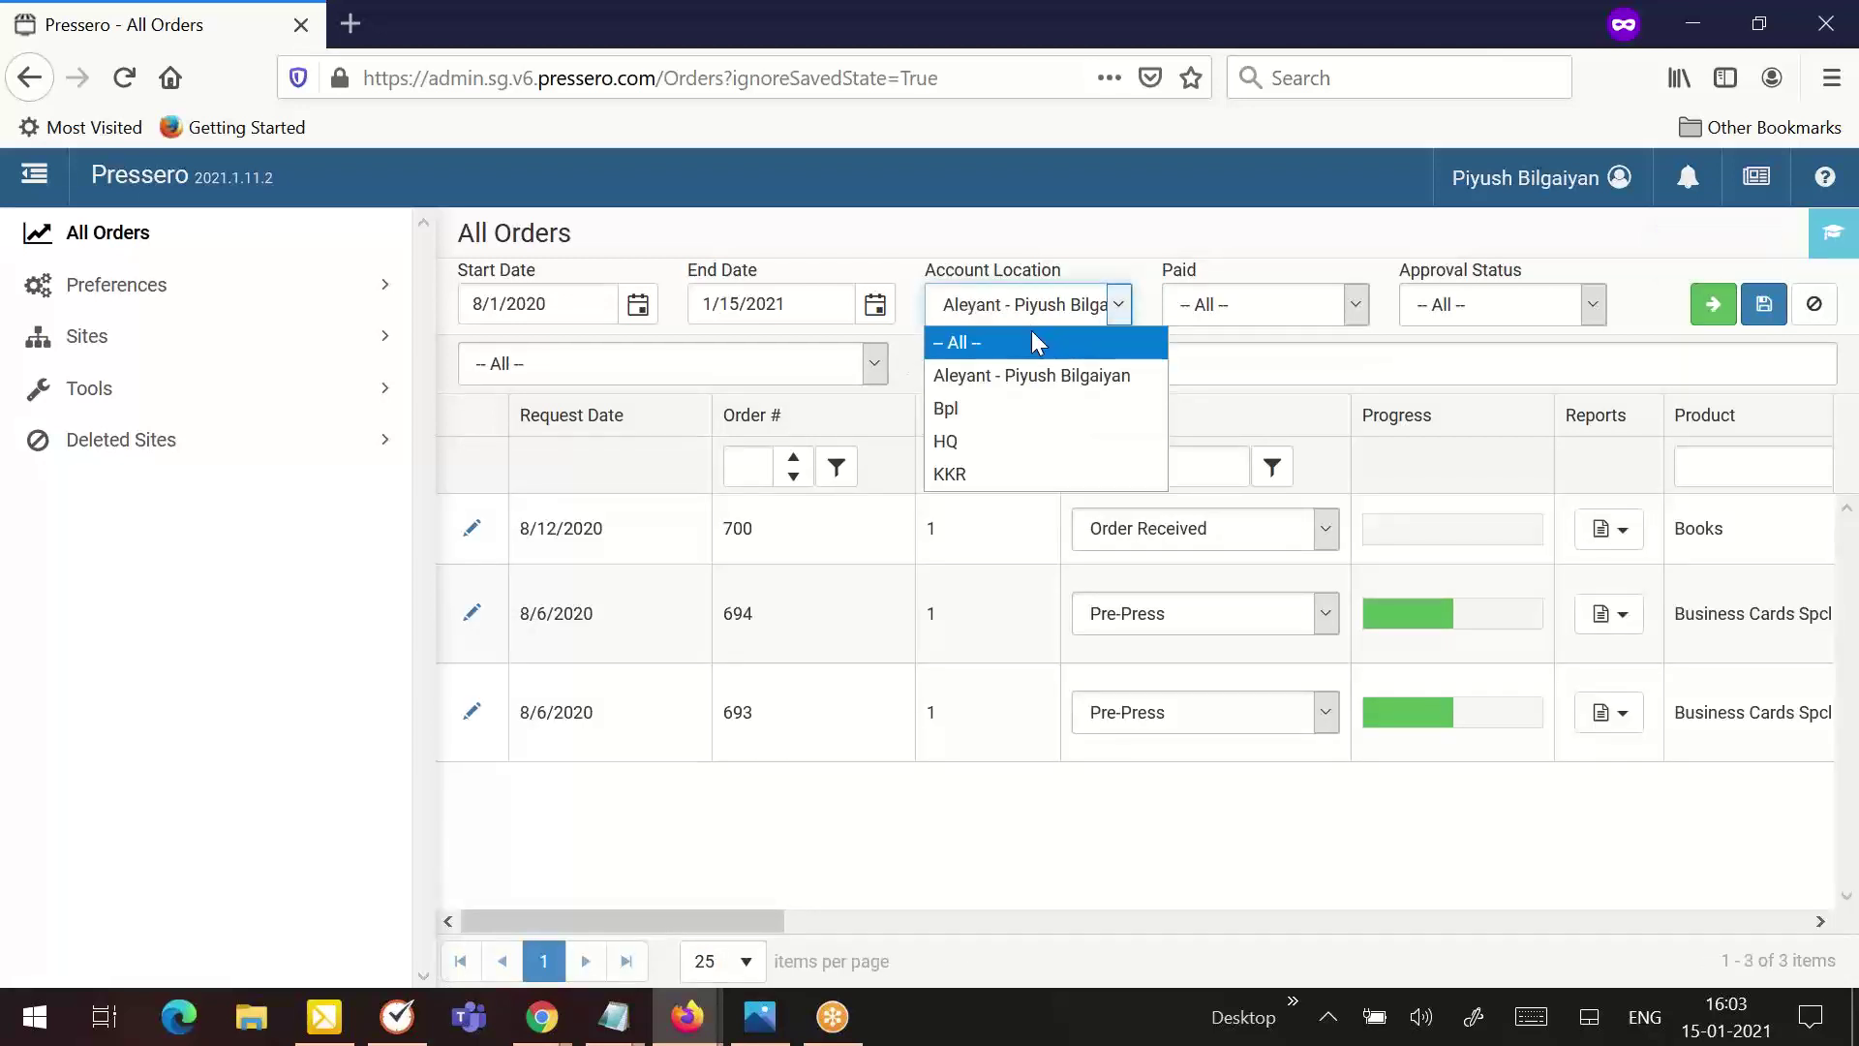
click(1038, 342)
click(1713, 304)
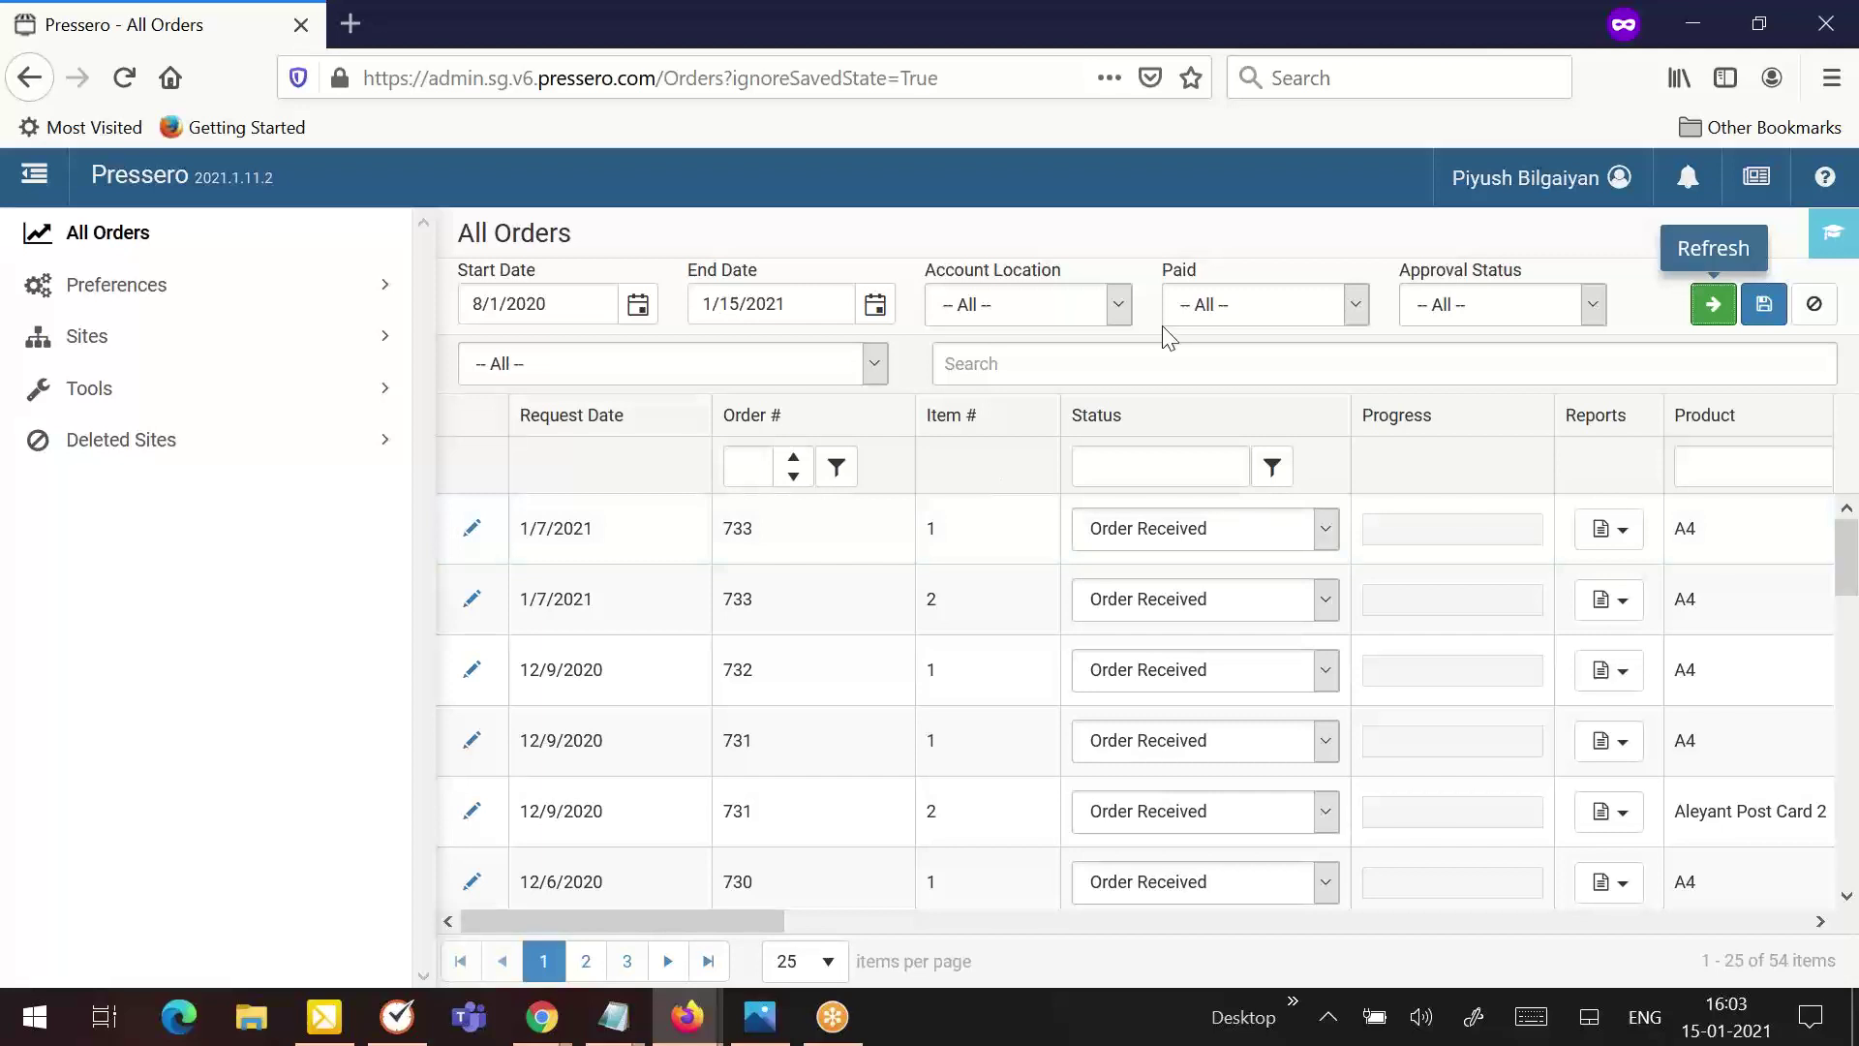
Step: Filter the order list by payment to show only Paid orders
click(1216, 317)
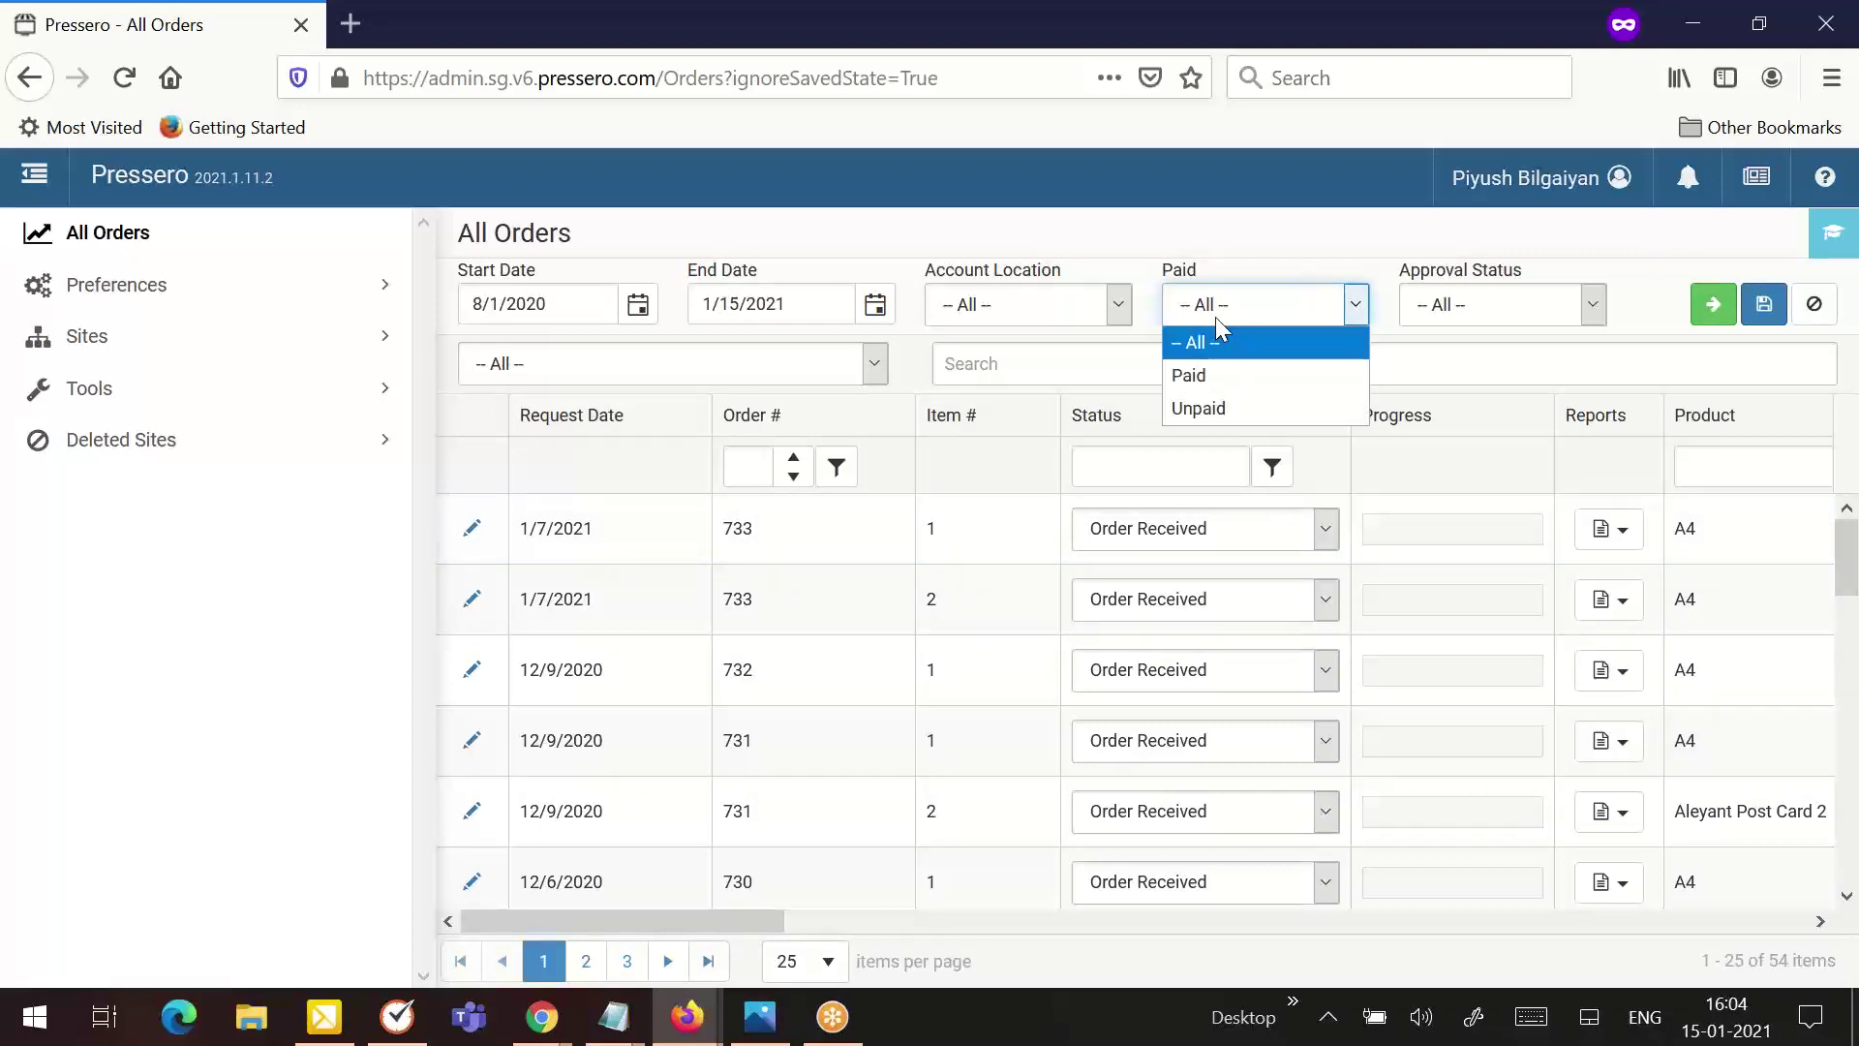
click(1229, 377)
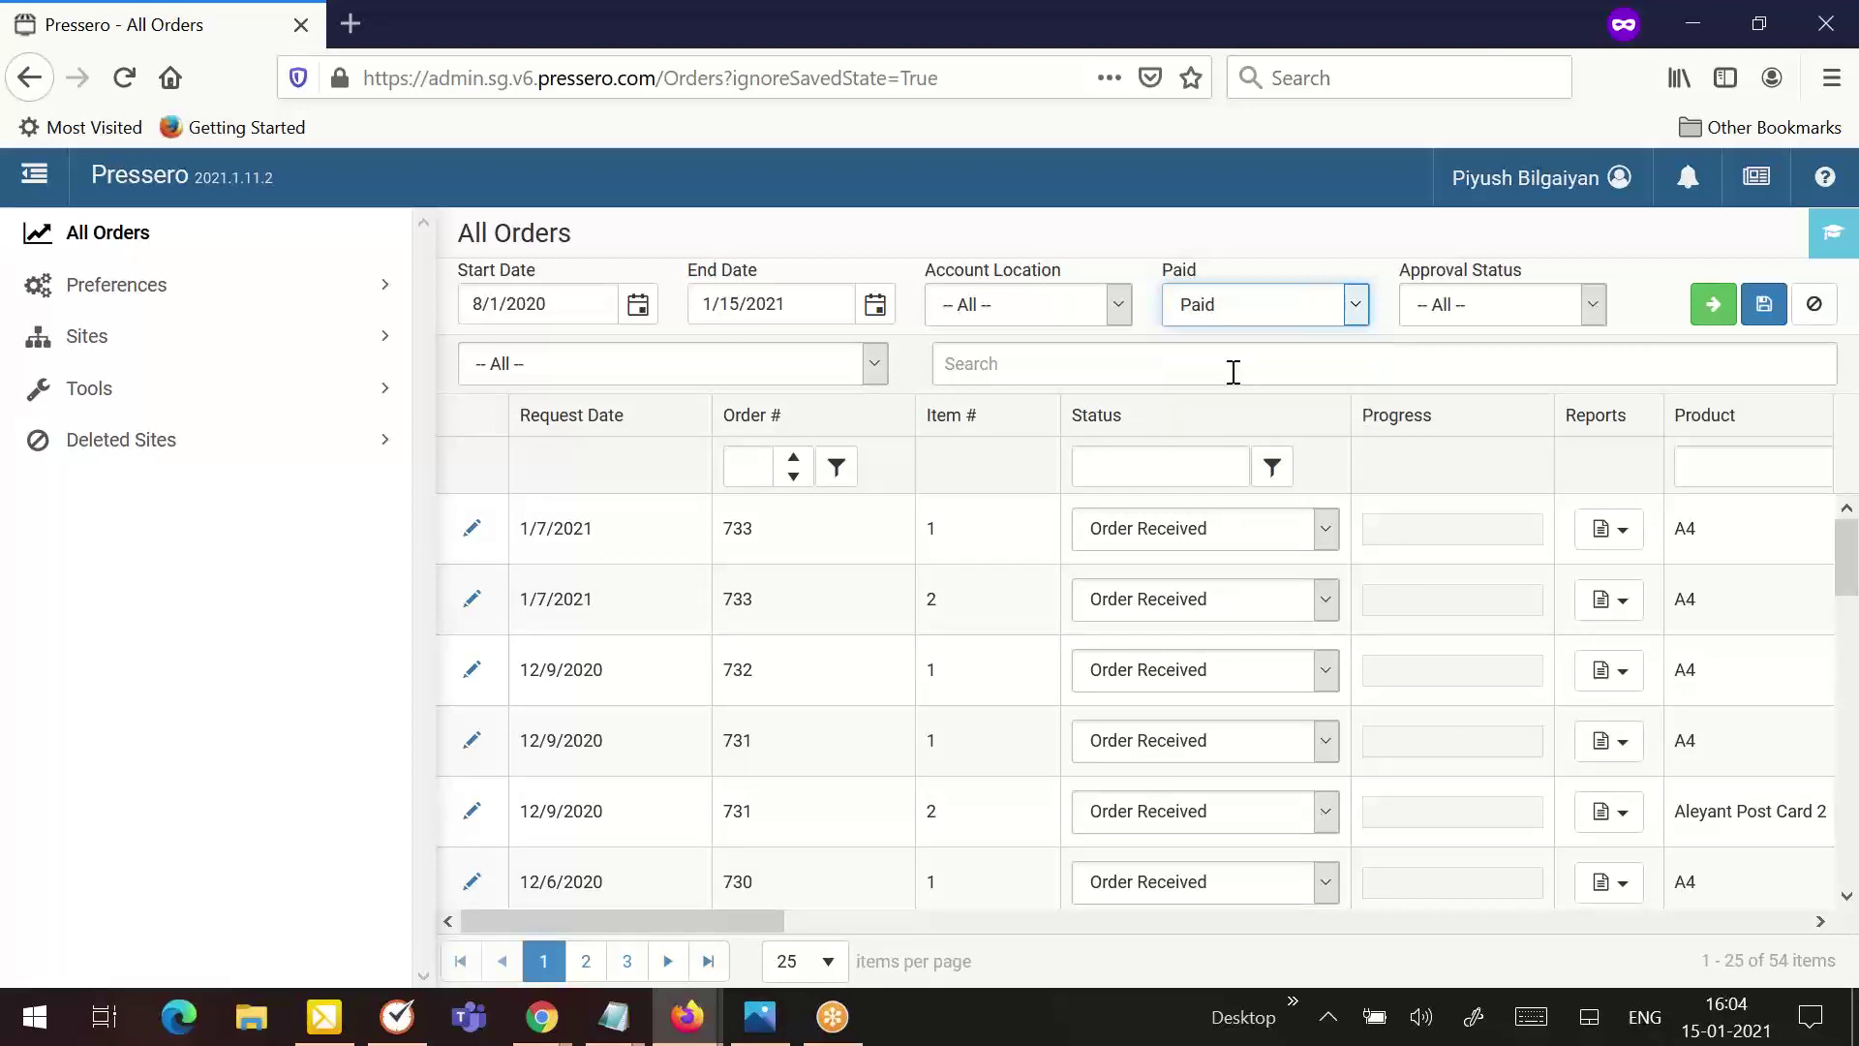
click(1709, 310)
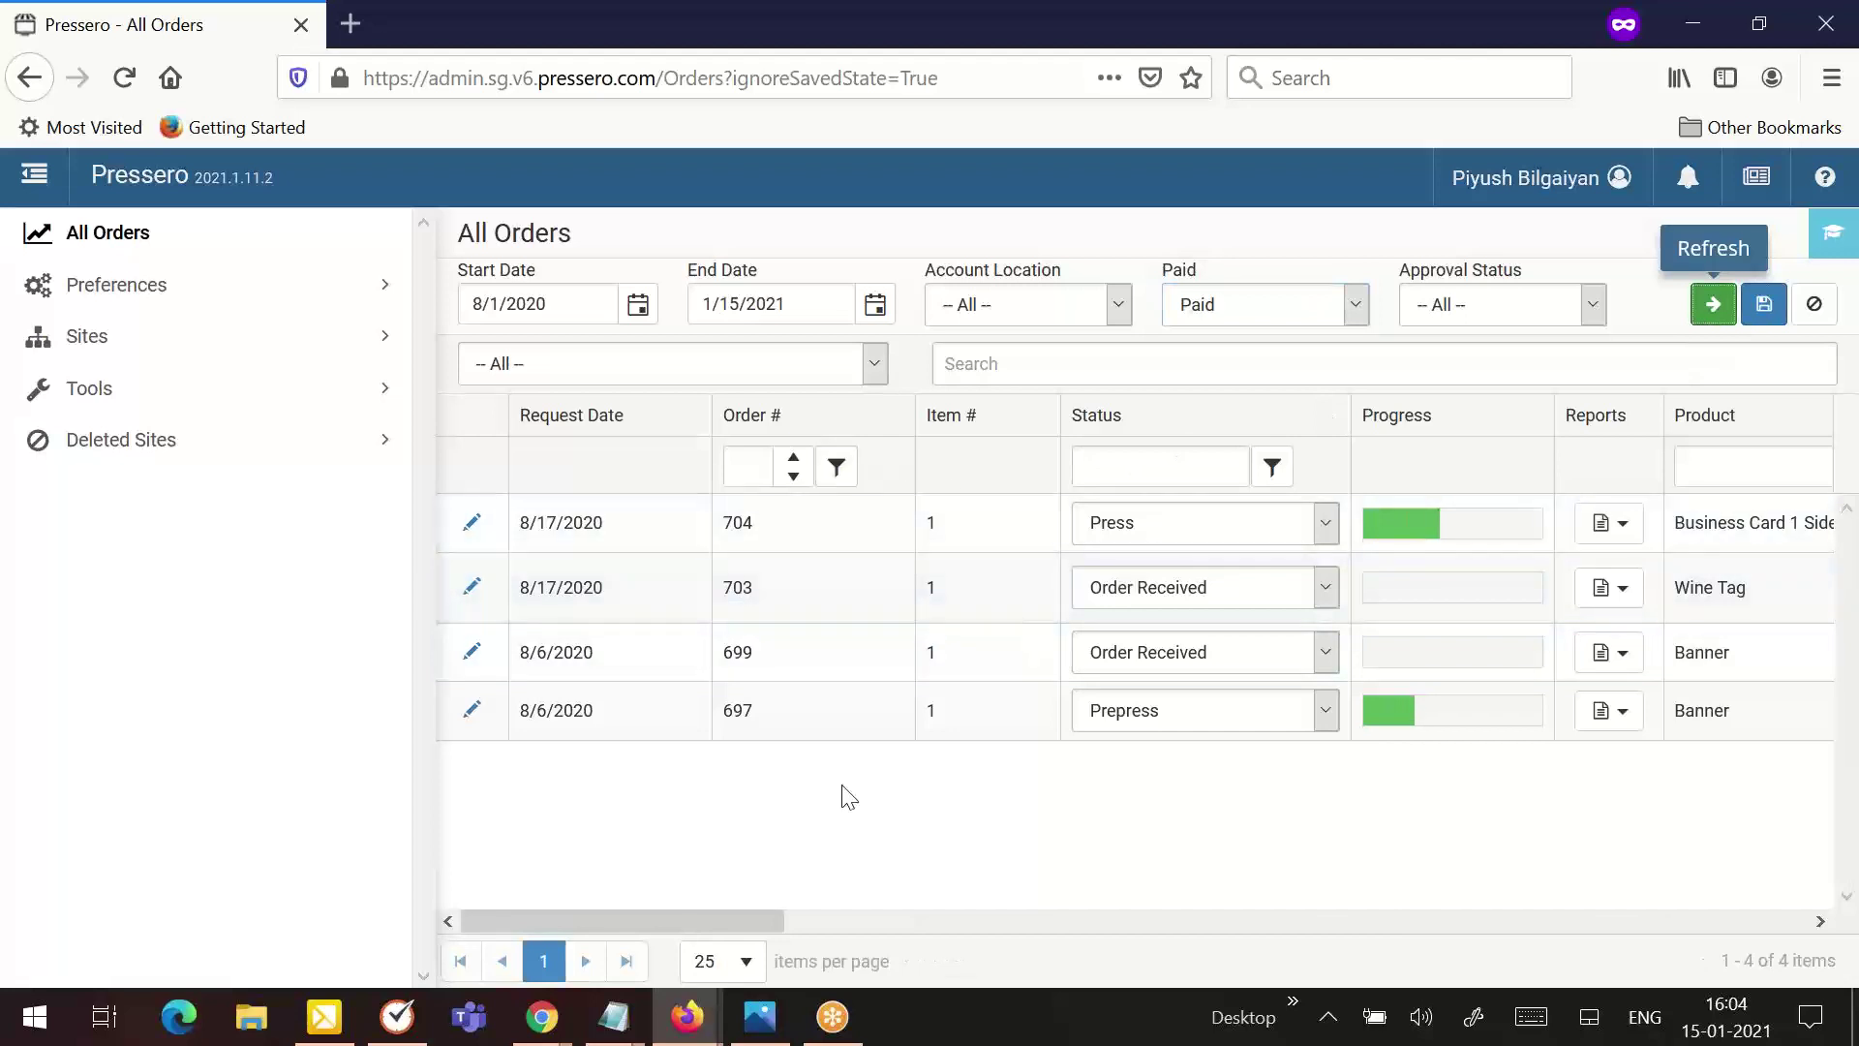
Step: Change the payment filter to Unpaid and refresh the order list
click(1276, 306)
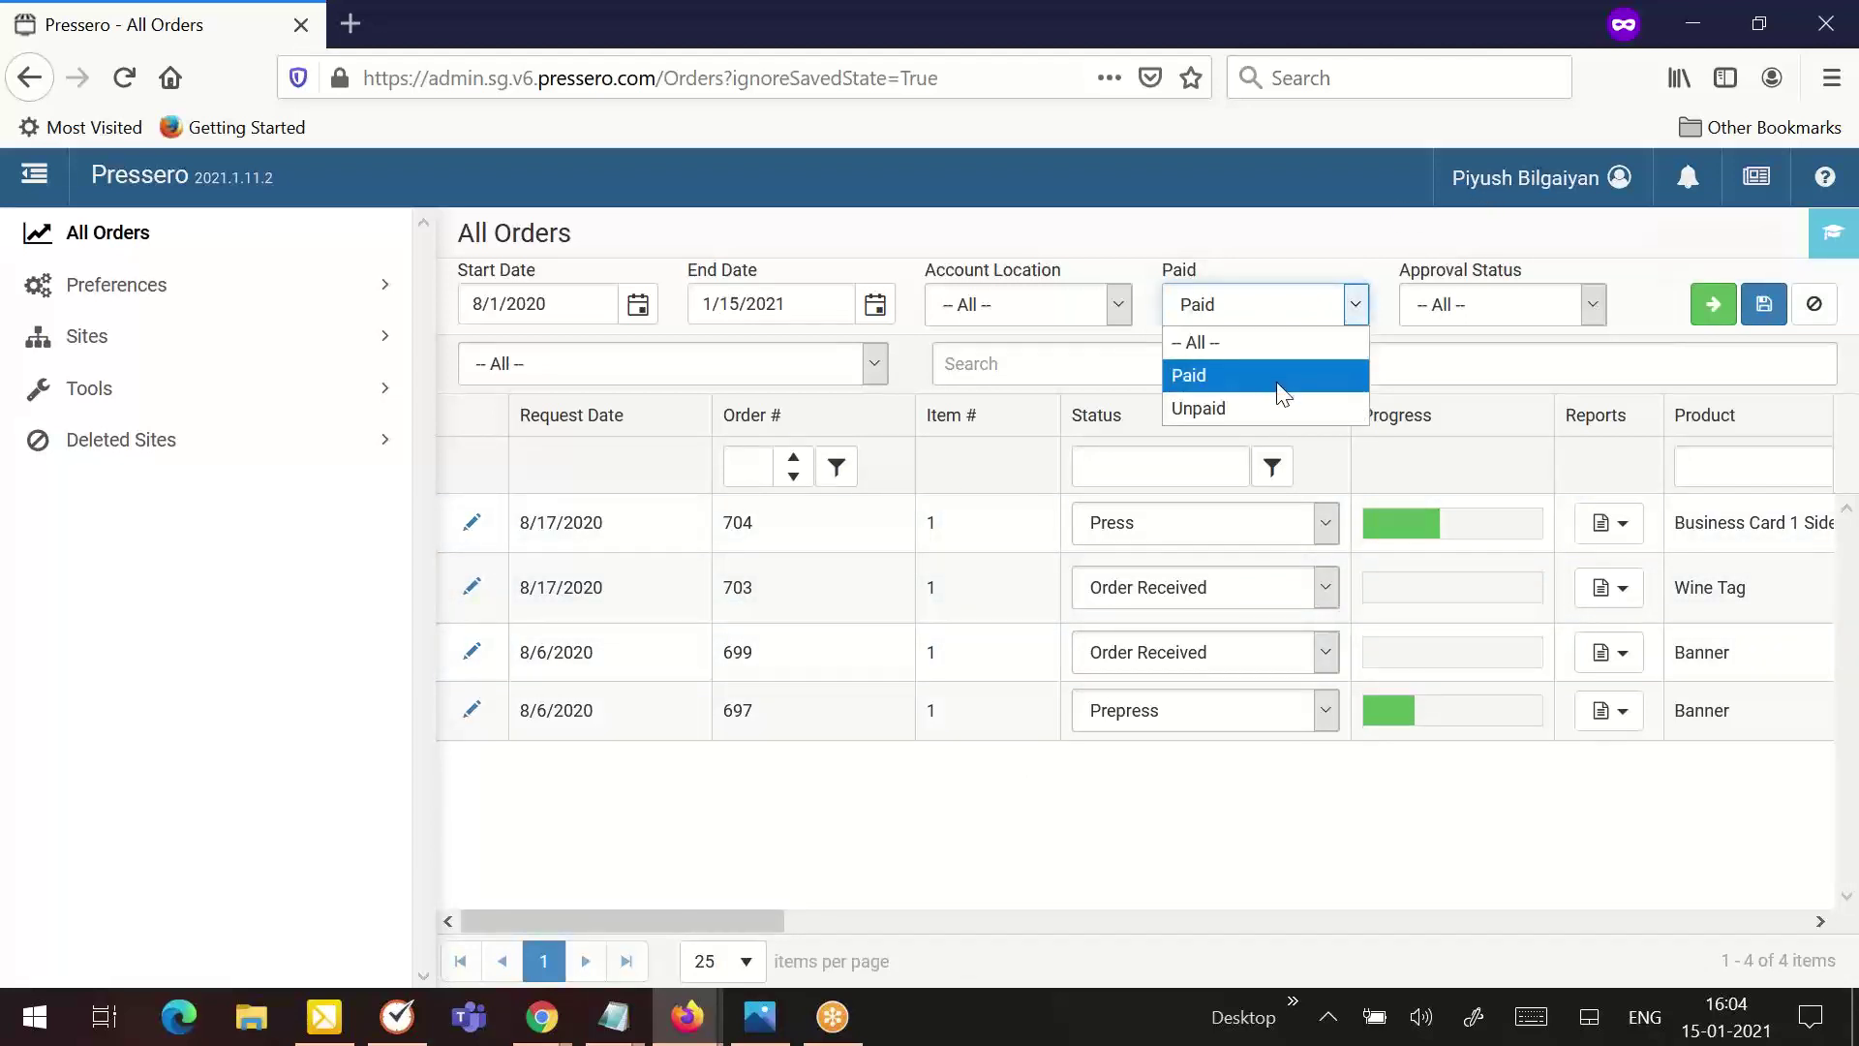
click(1304, 390)
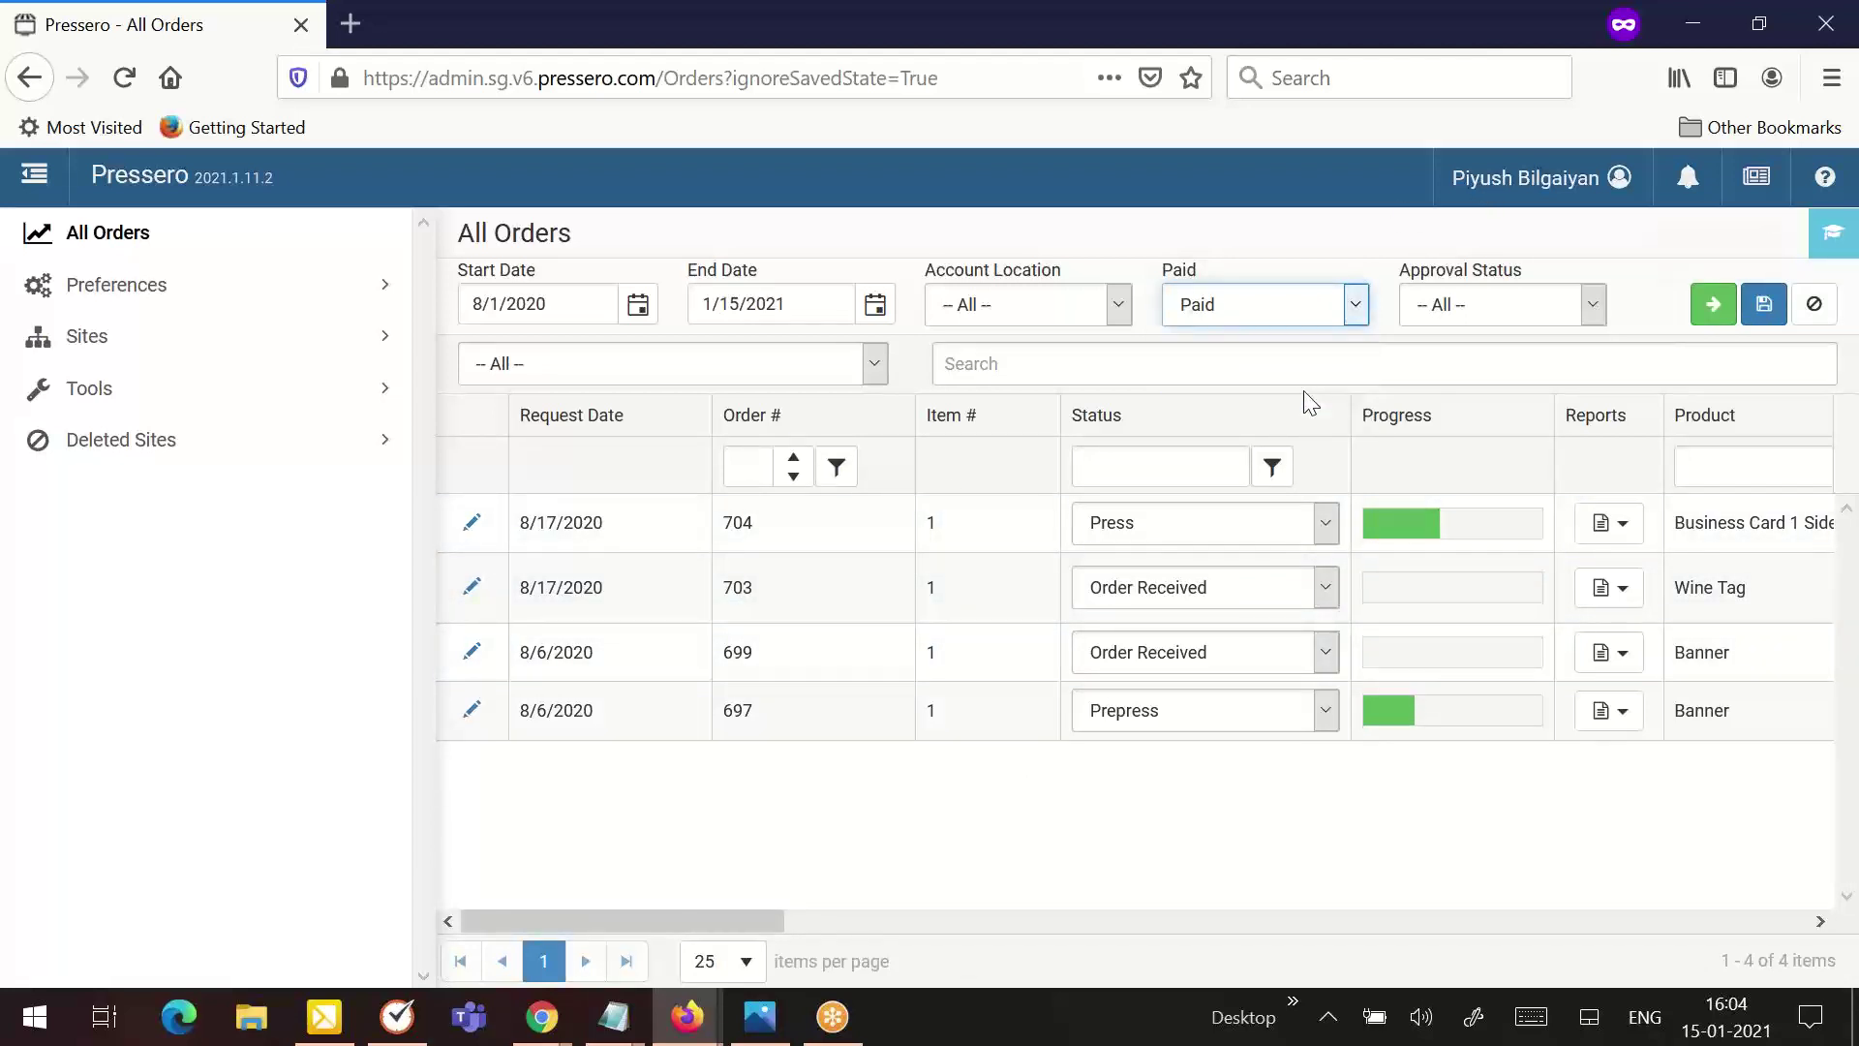
click(1249, 308)
click(1298, 402)
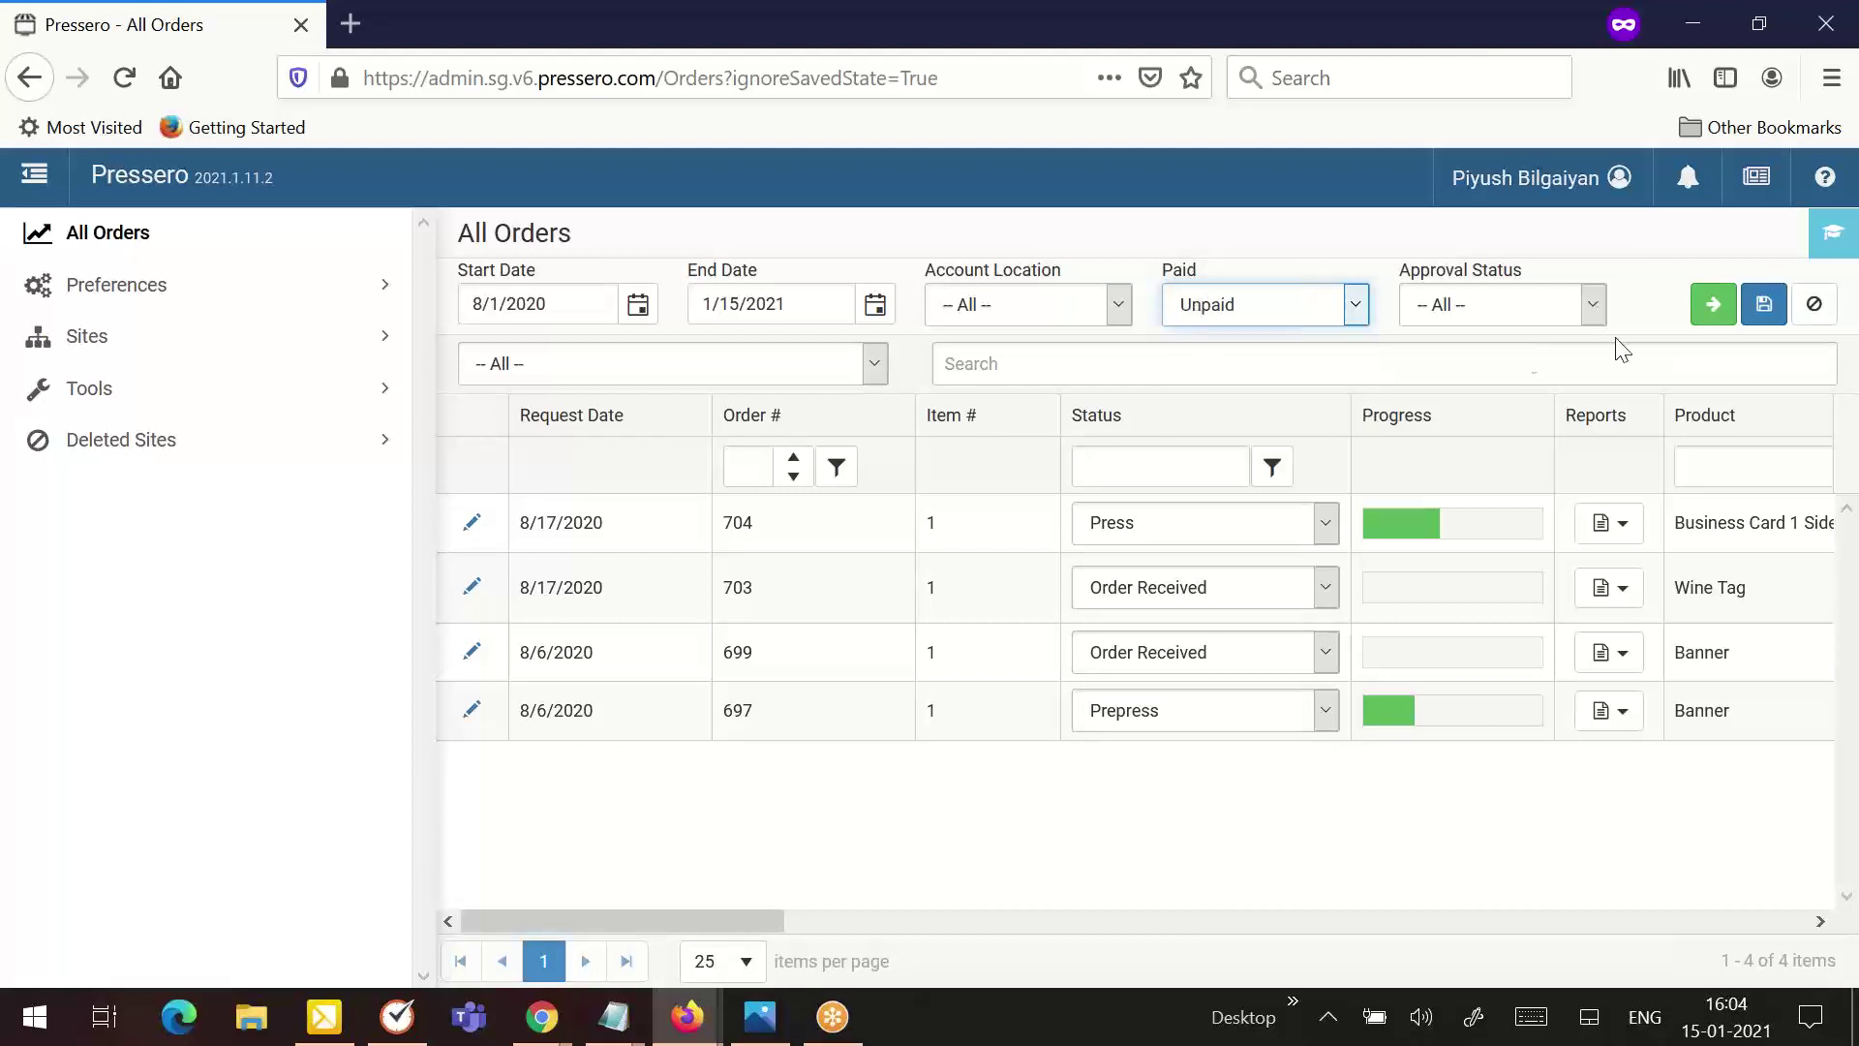
click(1704, 315)
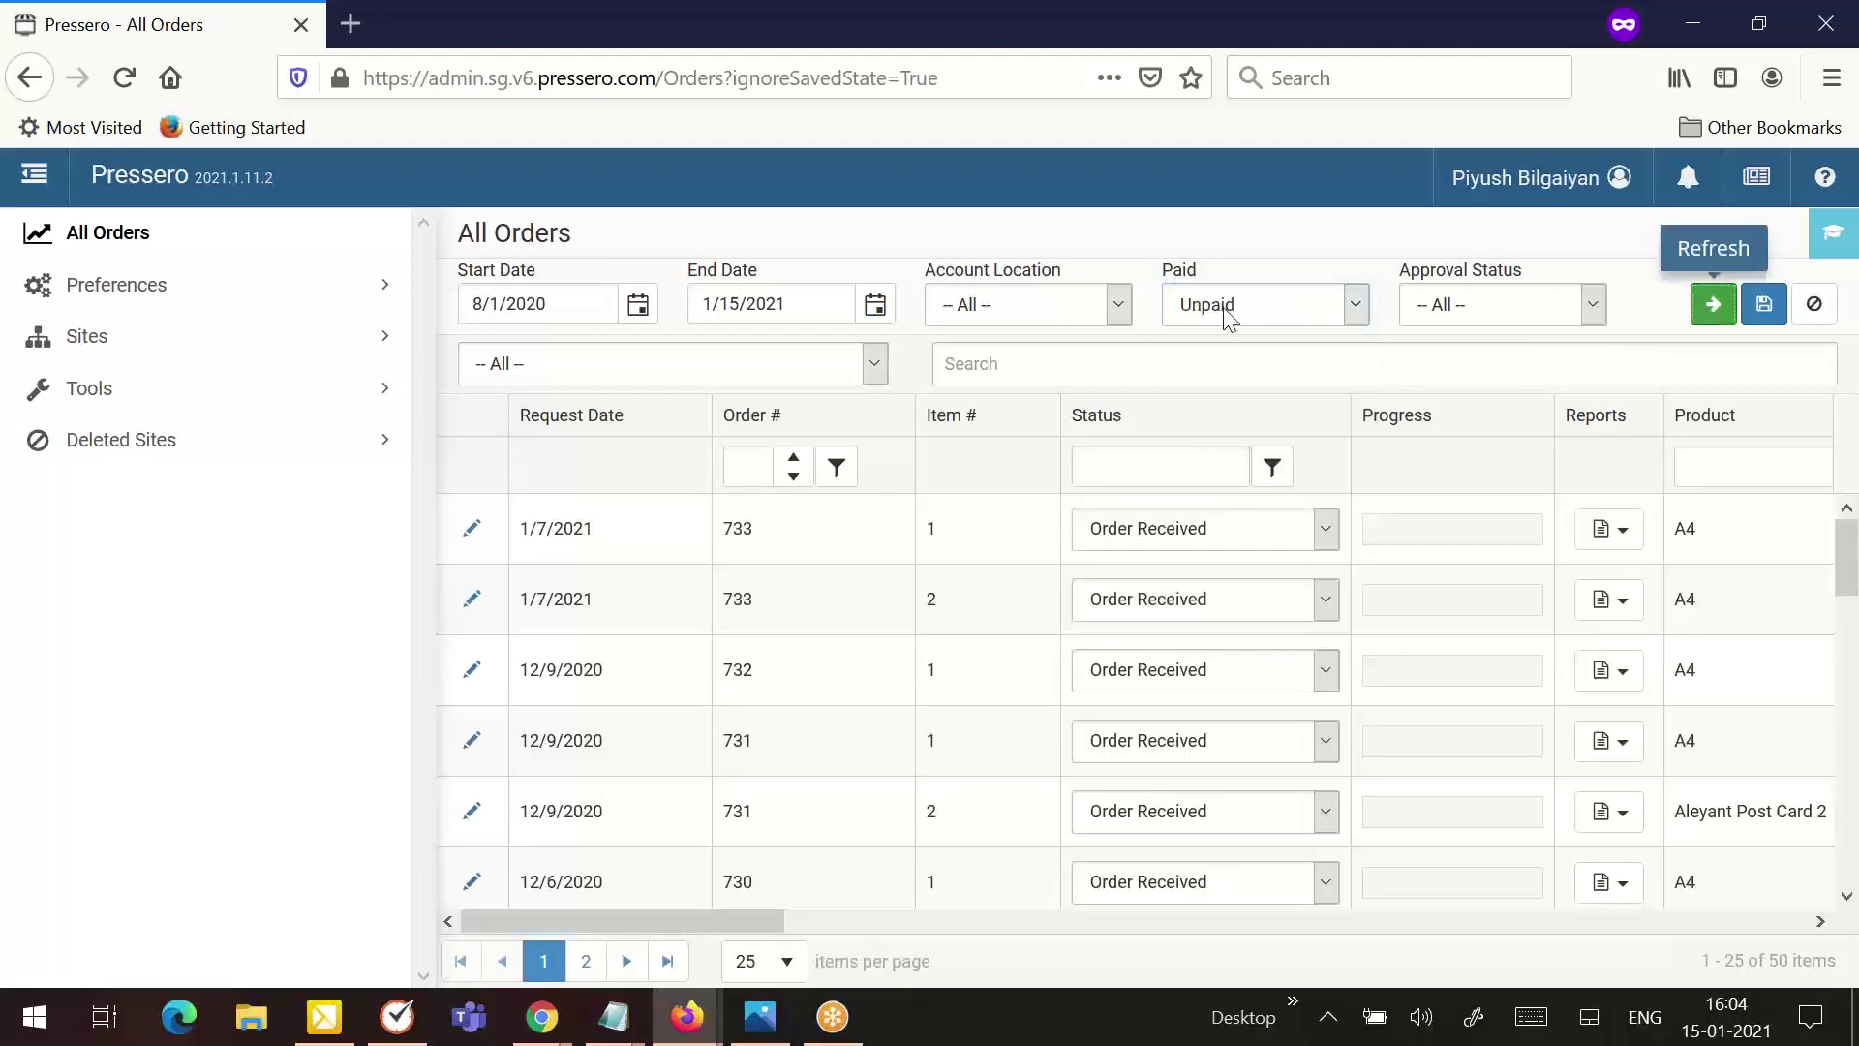
Step: Reset the payment filter to All and refresh the order list
click(1228, 318)
click(1220, 343)
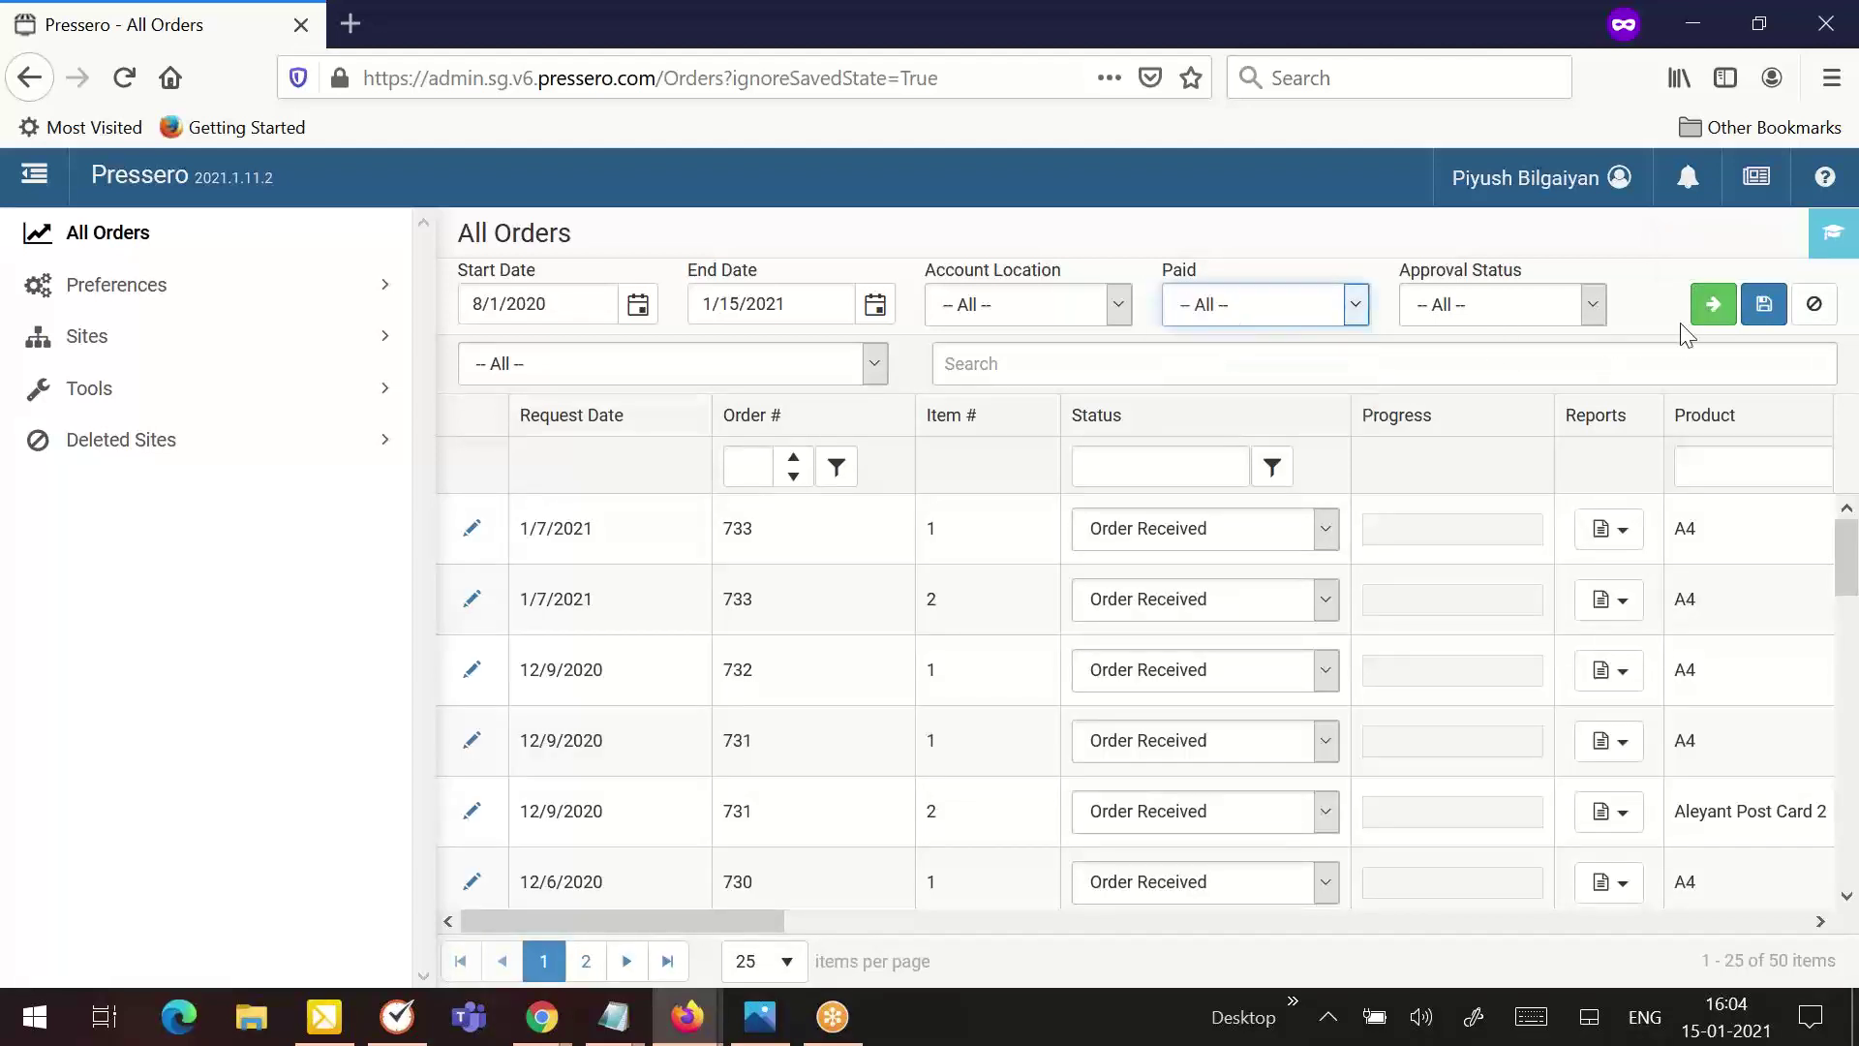
click(1706, 317)
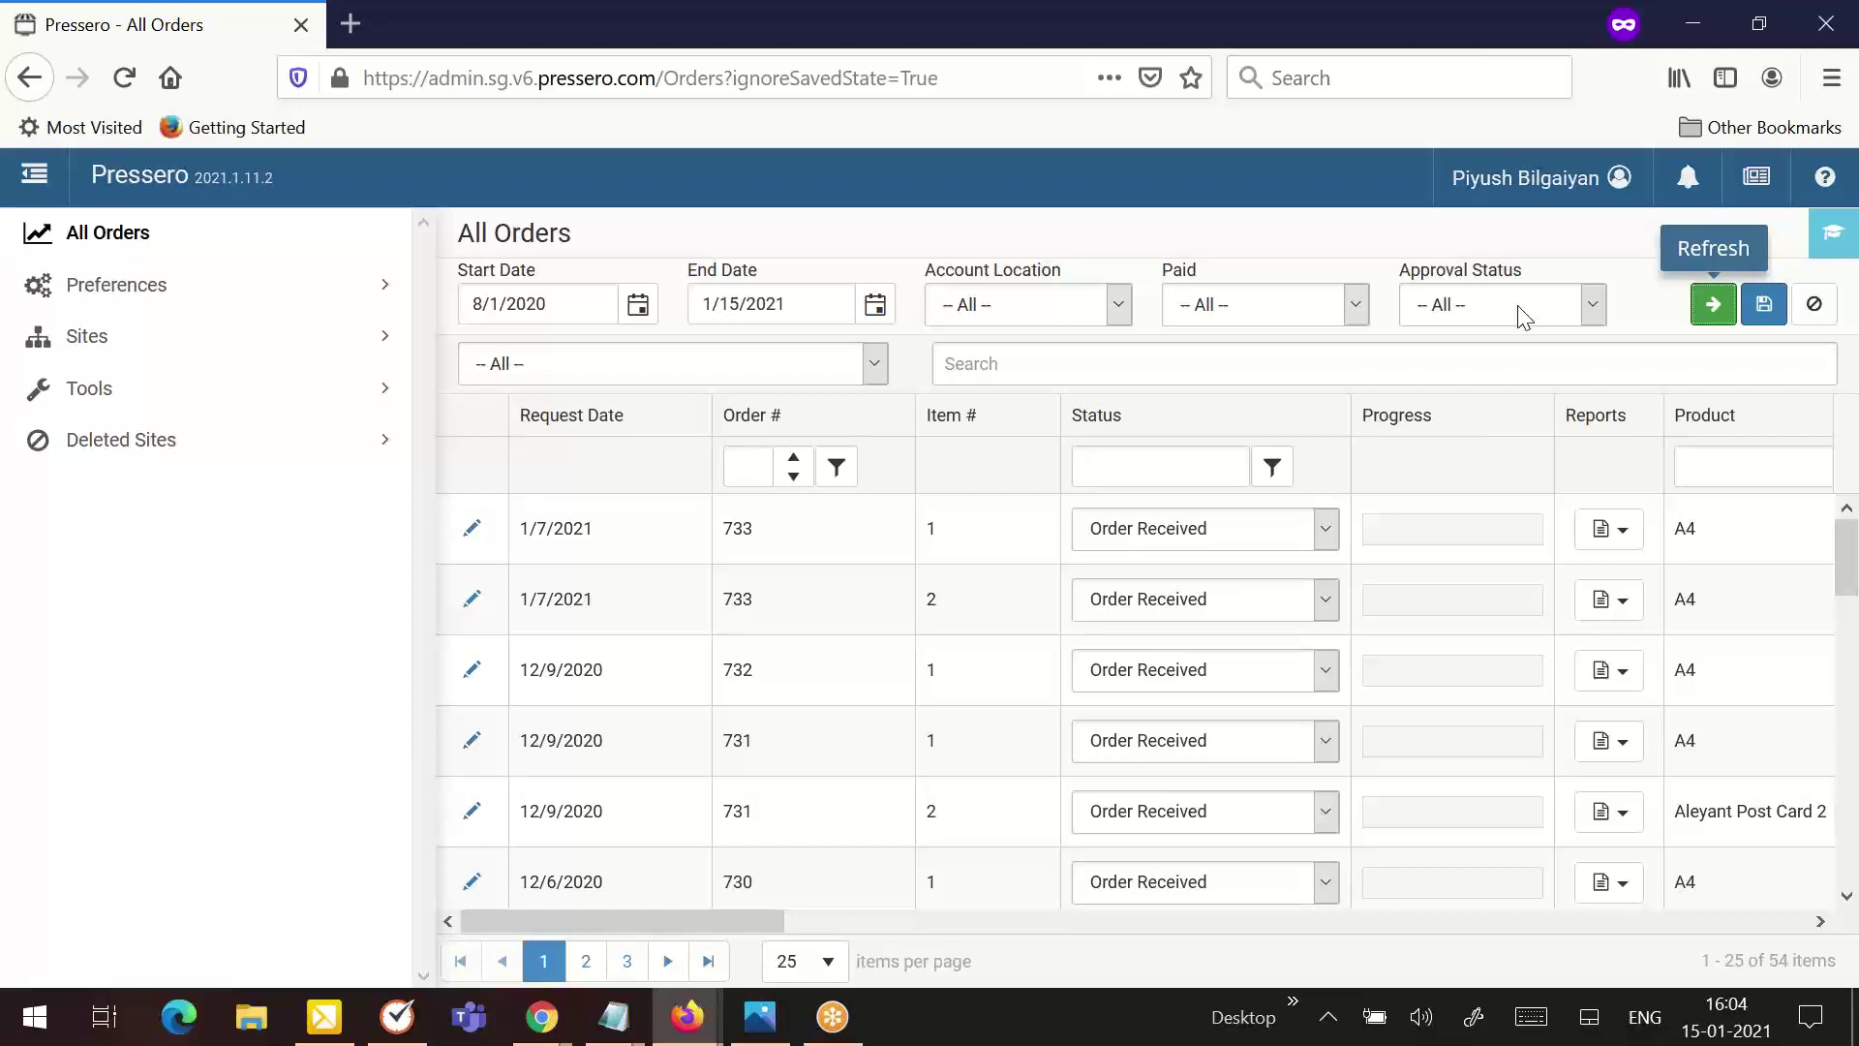
Step: Filter the order list by approval status to show Unapproved only
click(1525, 318)
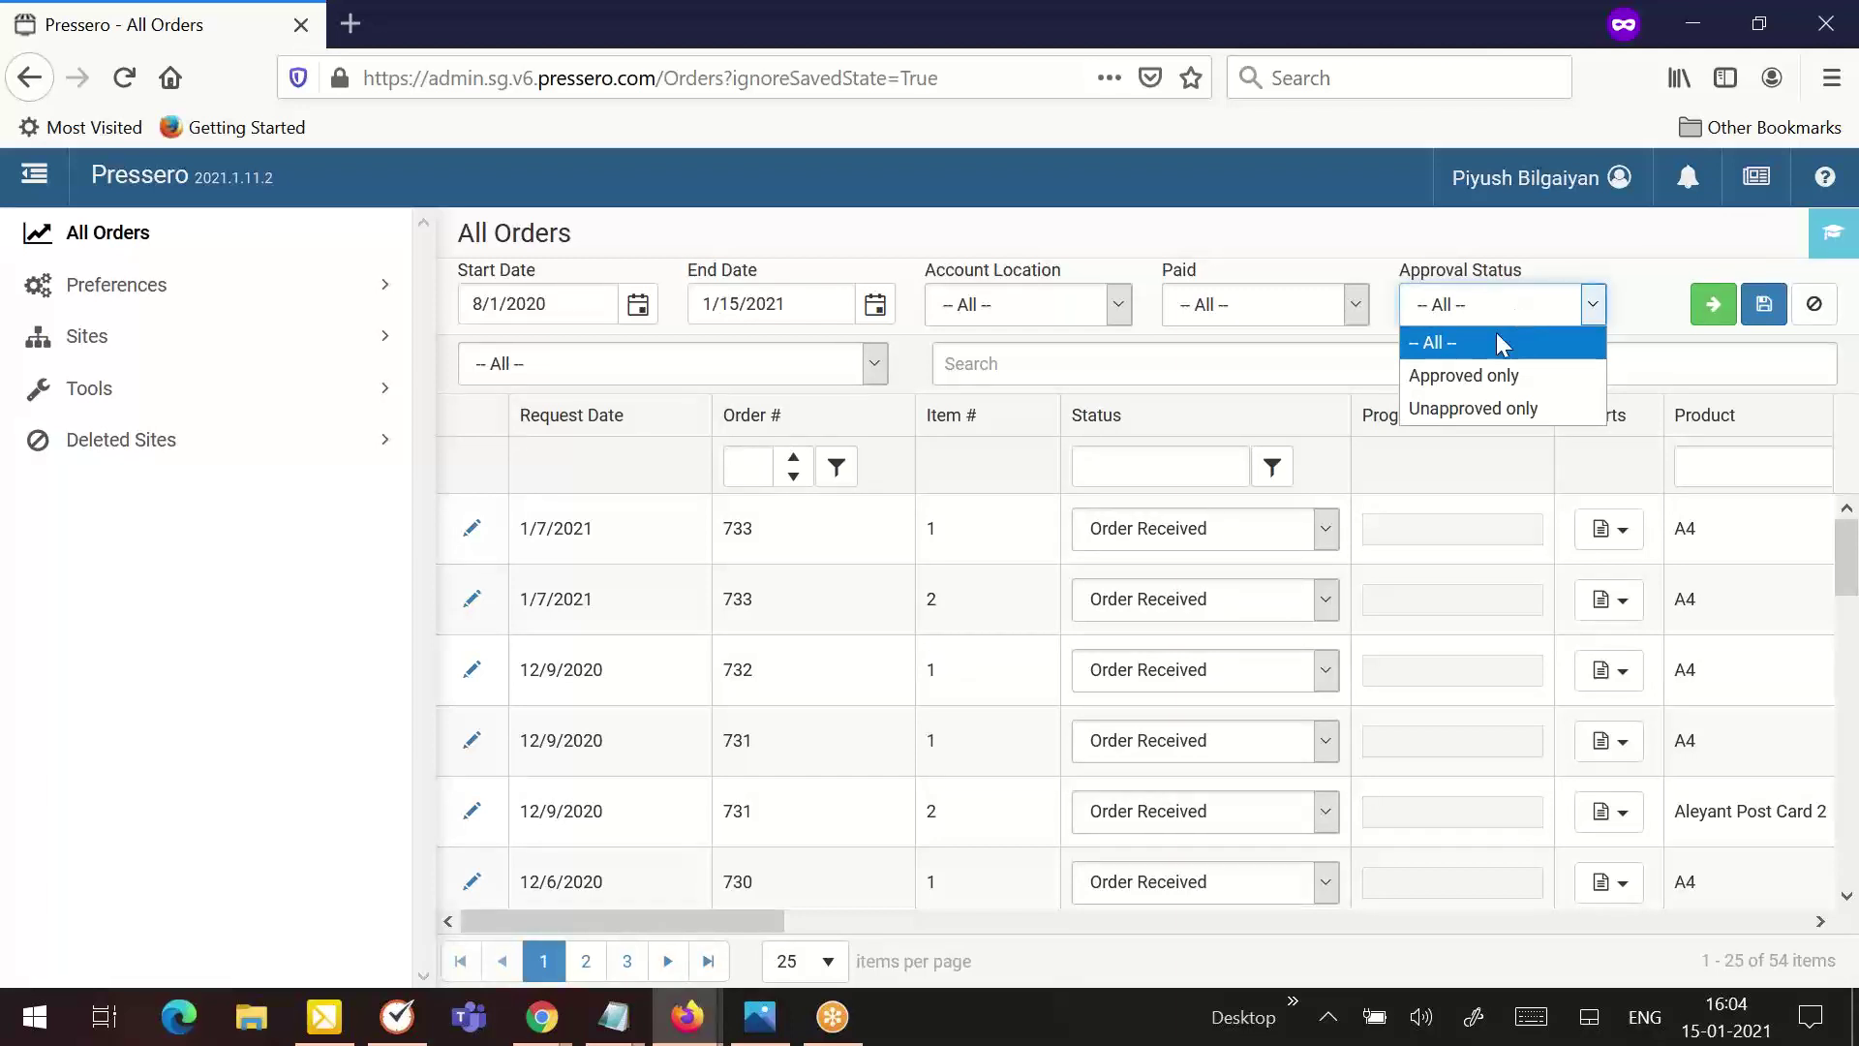
click(1518, 409)
click(1728, 314)
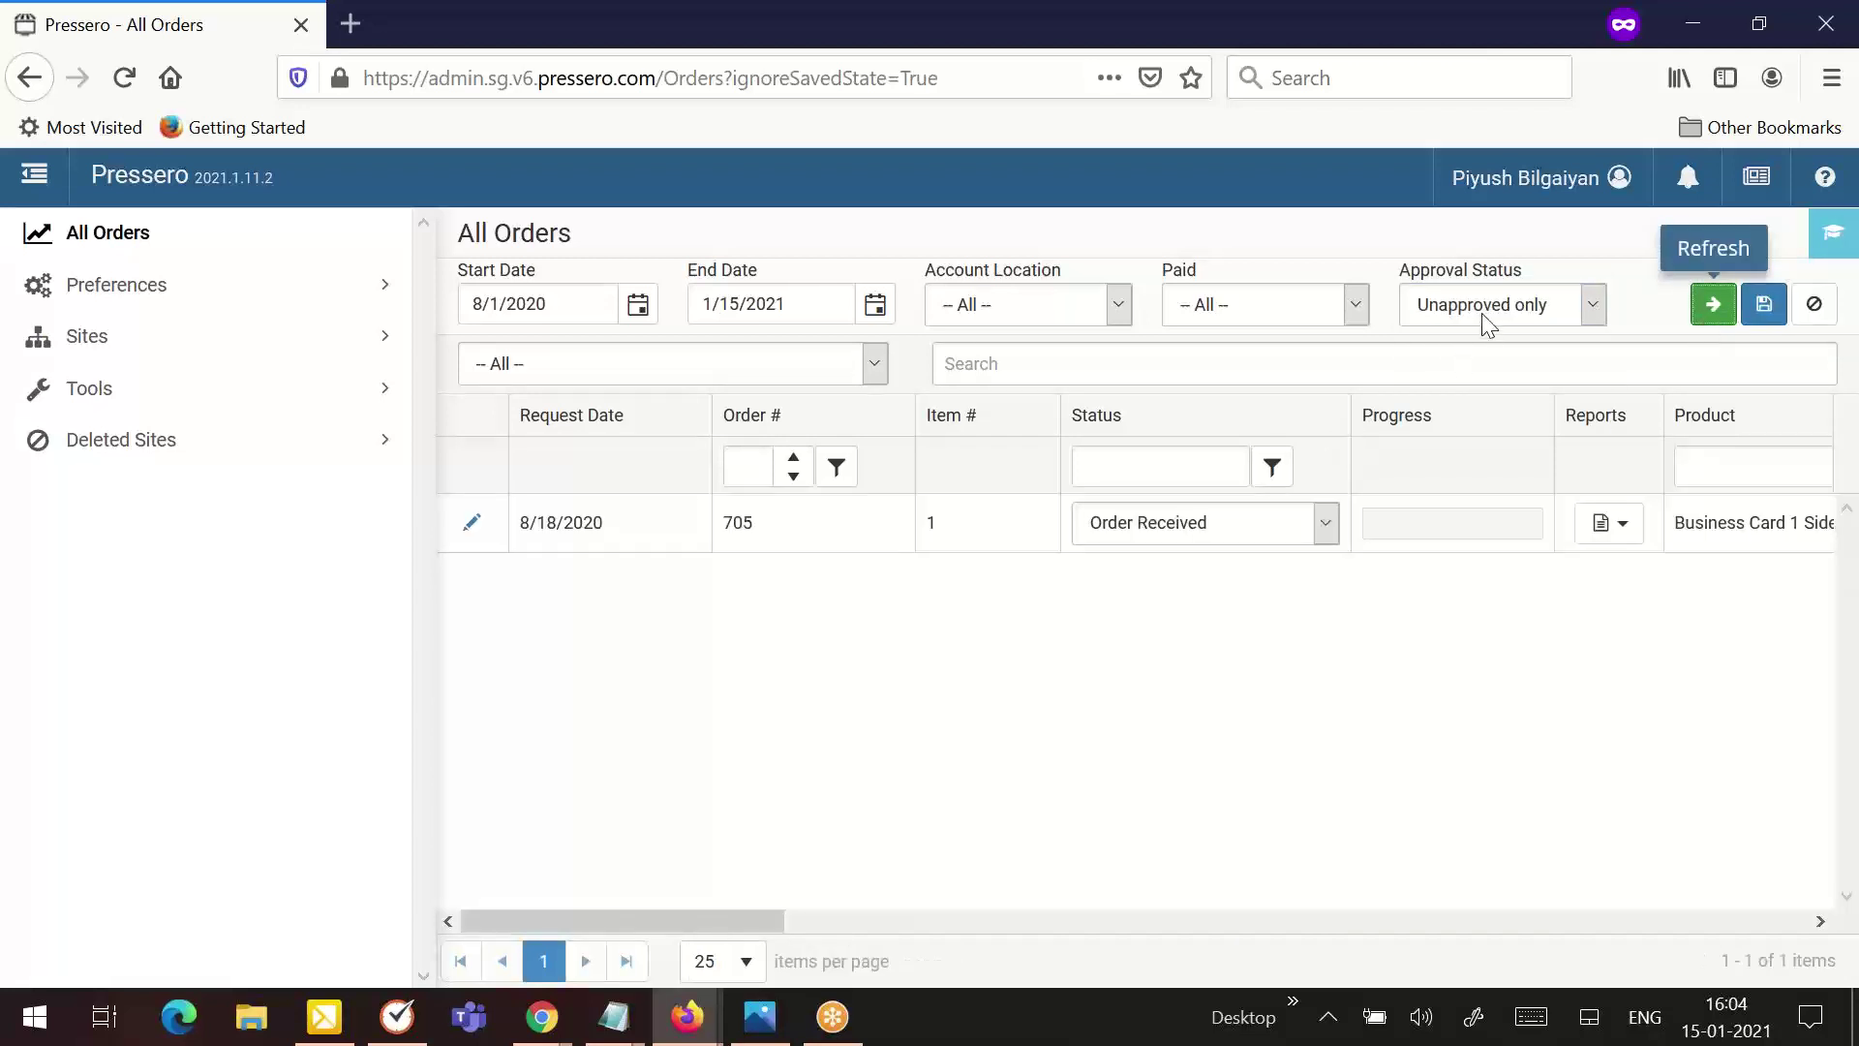
Step: Change the approval status filter to Approved only and refresh the order list
click(1488, 324)
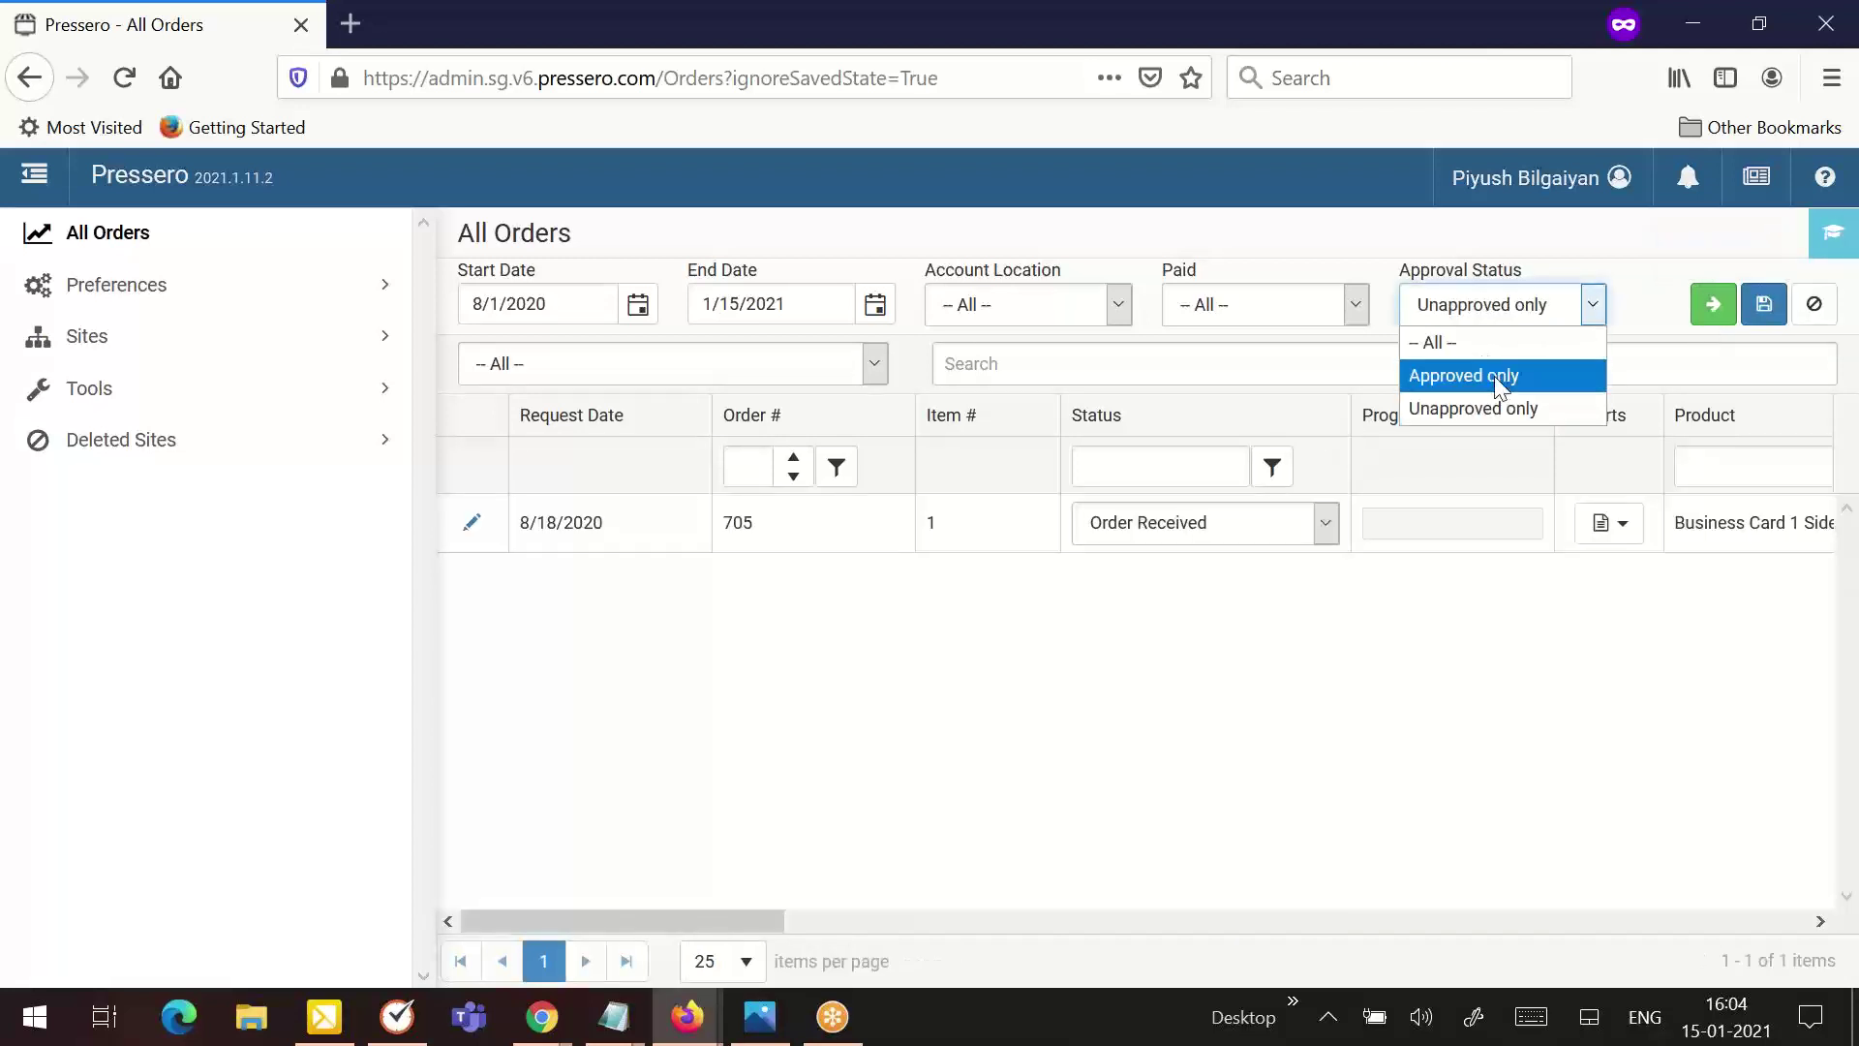
click(1495, 376)
click(1711, 305)
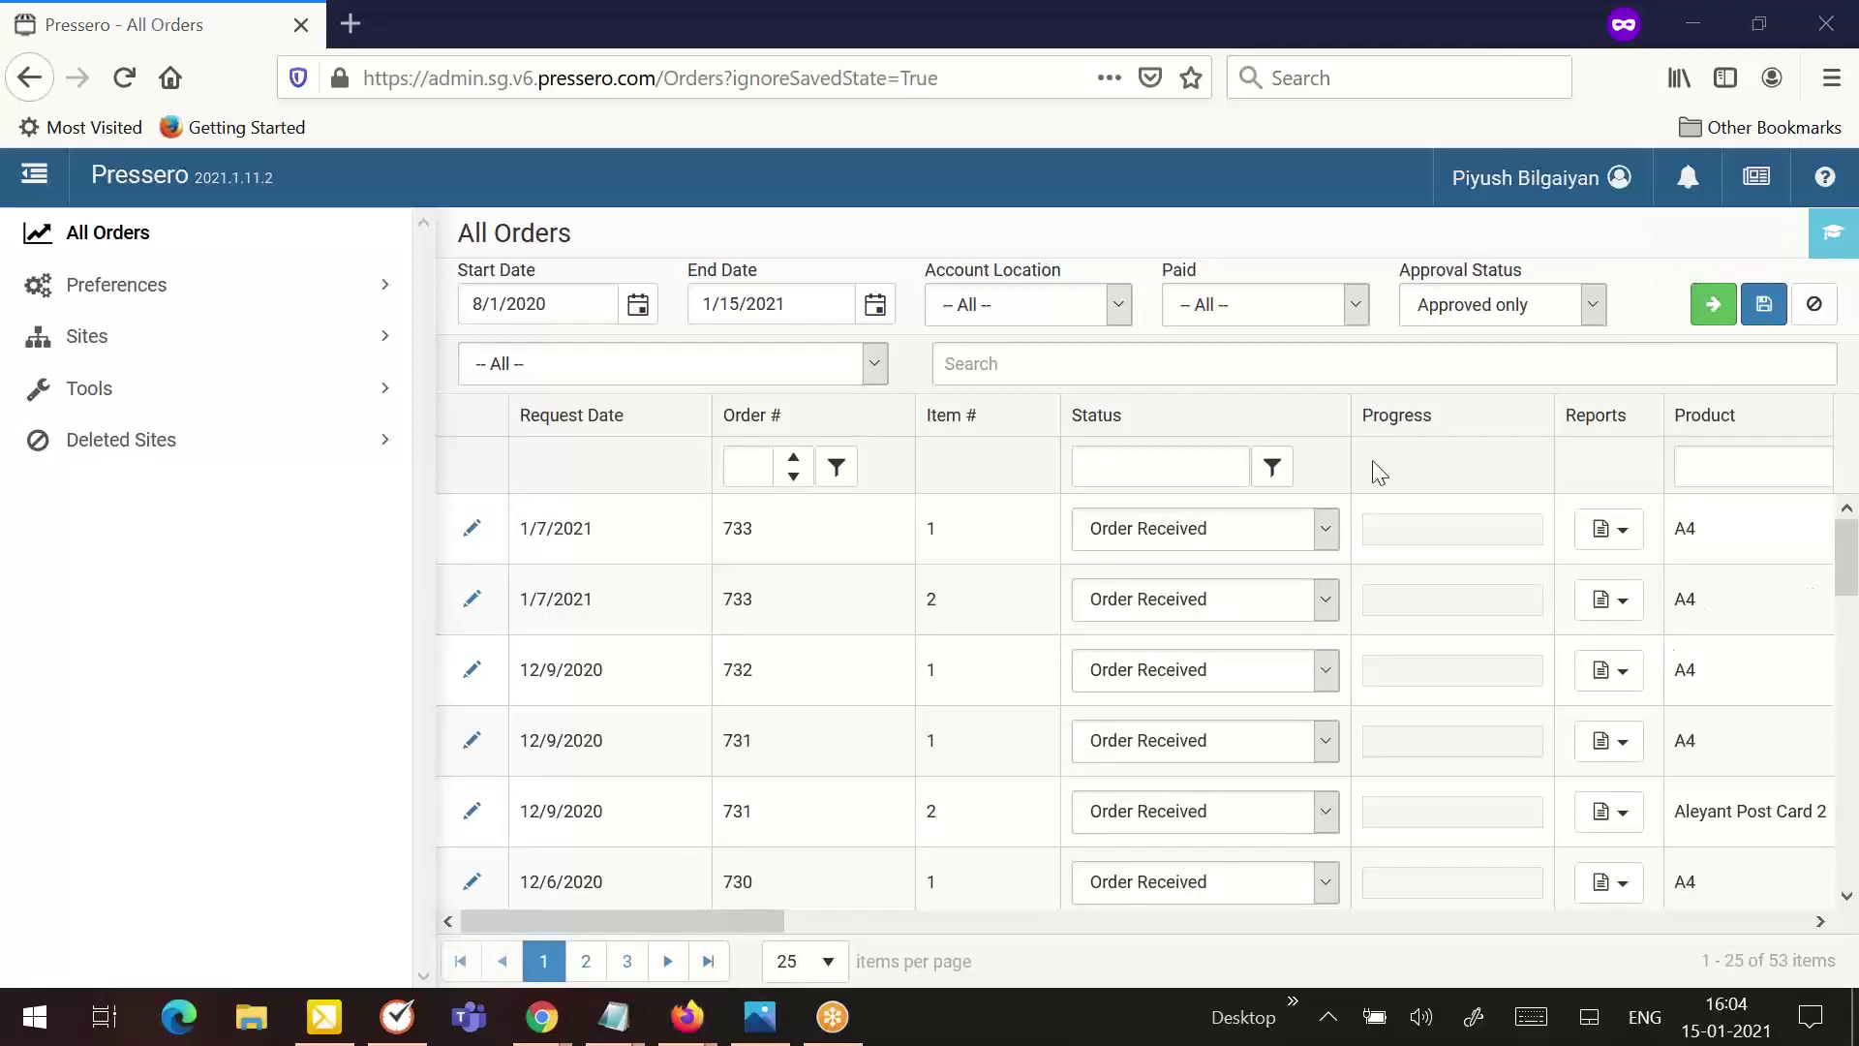
Step: Search the approved orders for a specific order number
click(1183, 392)
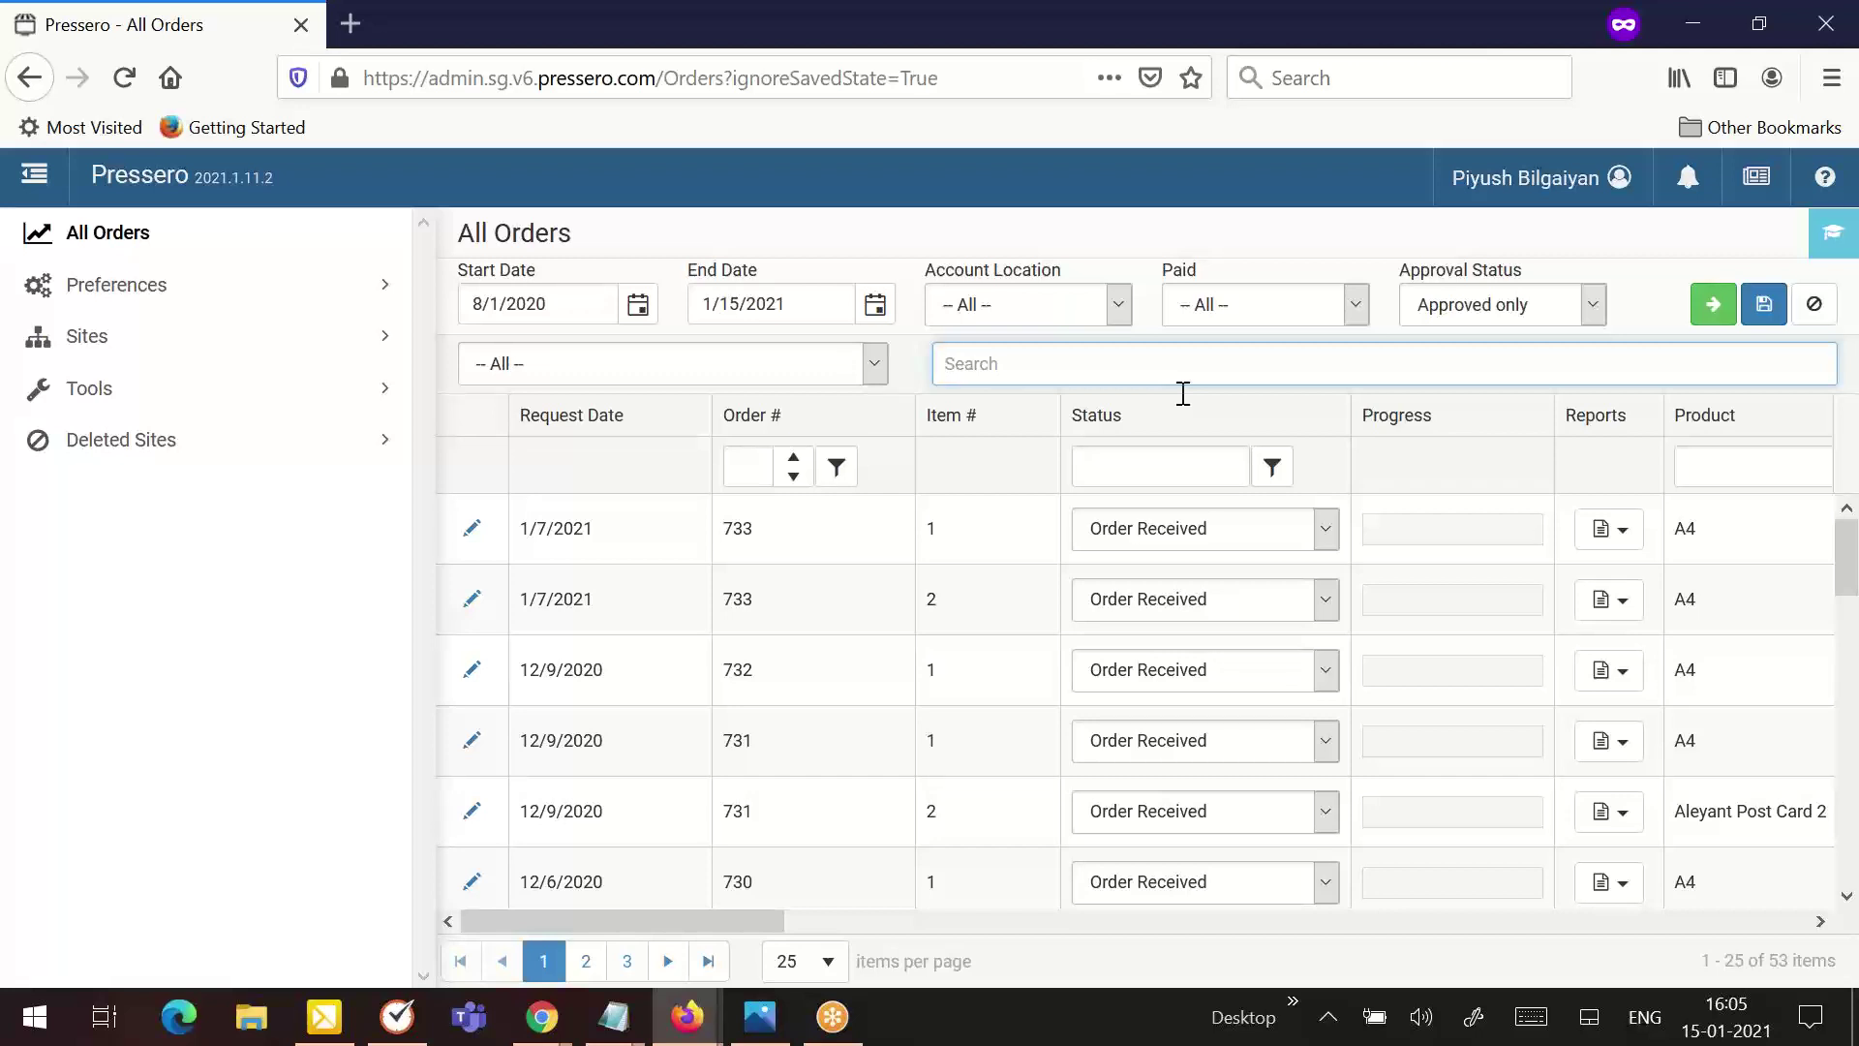
text(732)
key(Return)
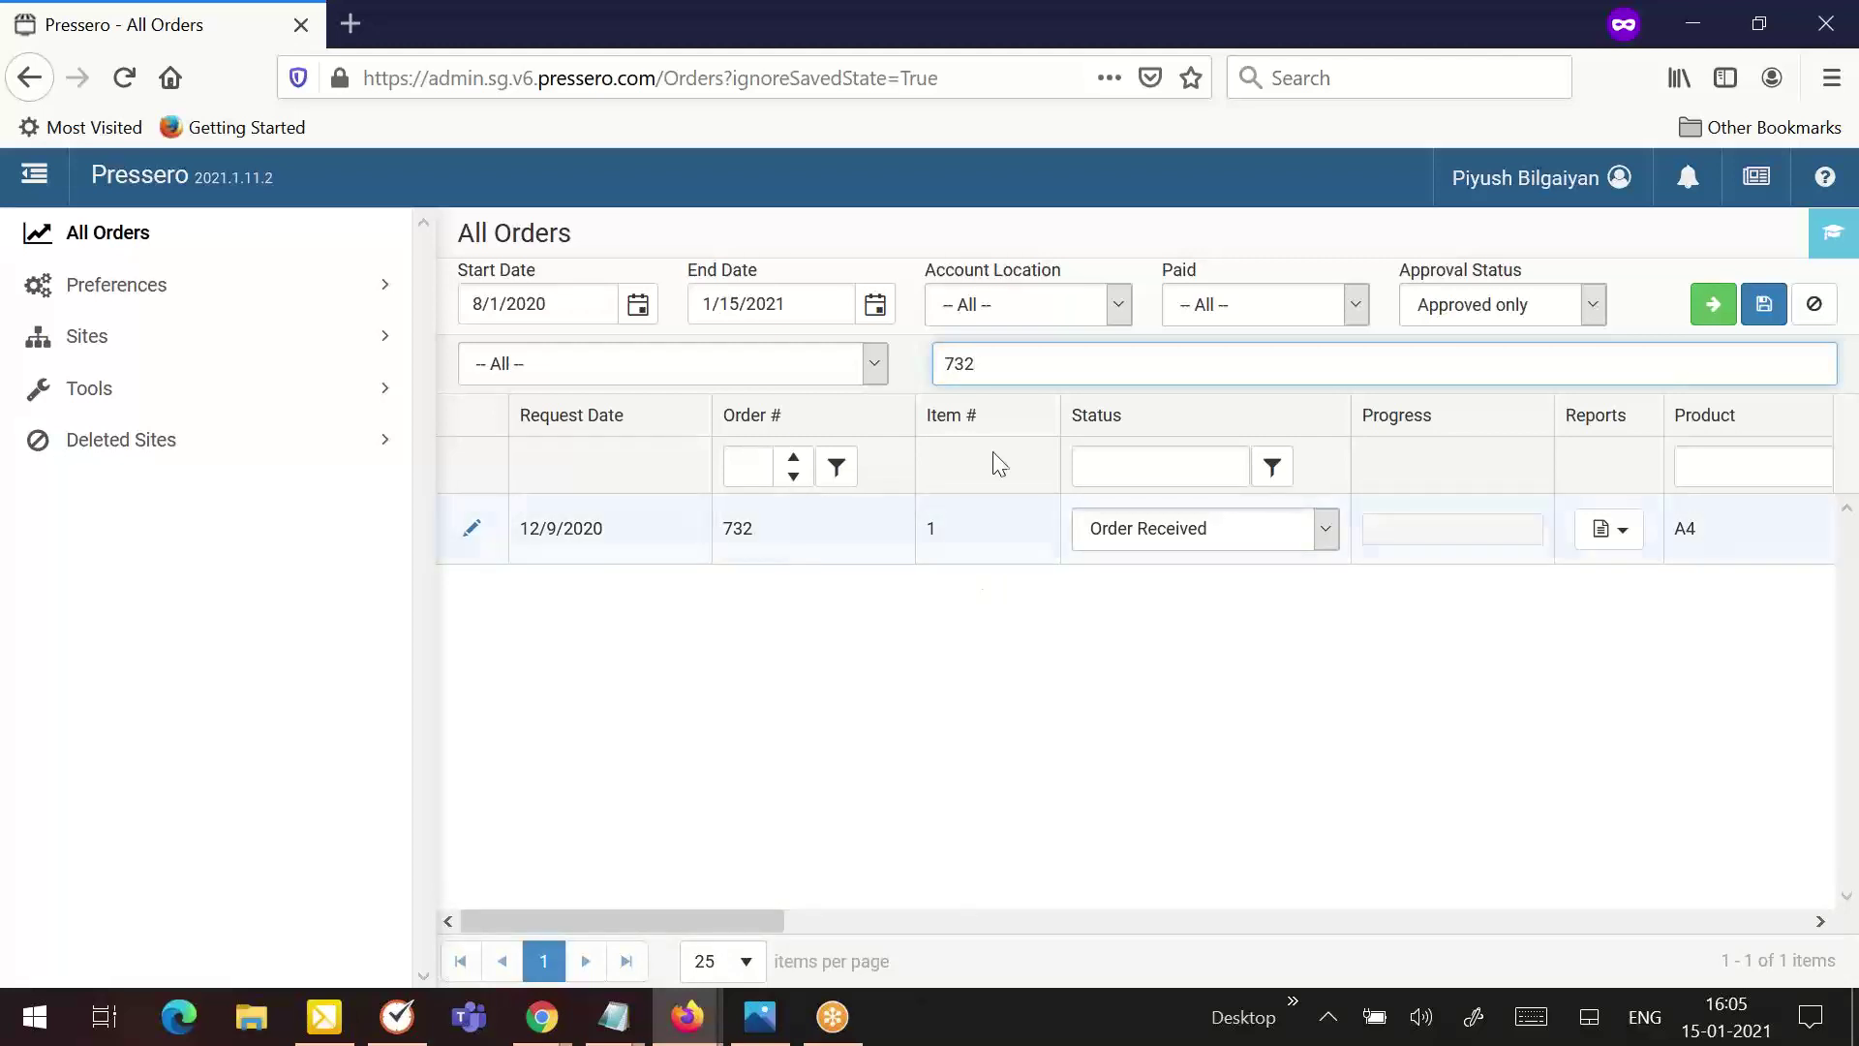
Step: Replace the order search term with the product name A4 and look through the matching orders
double_click(1008, 366)
text(a)
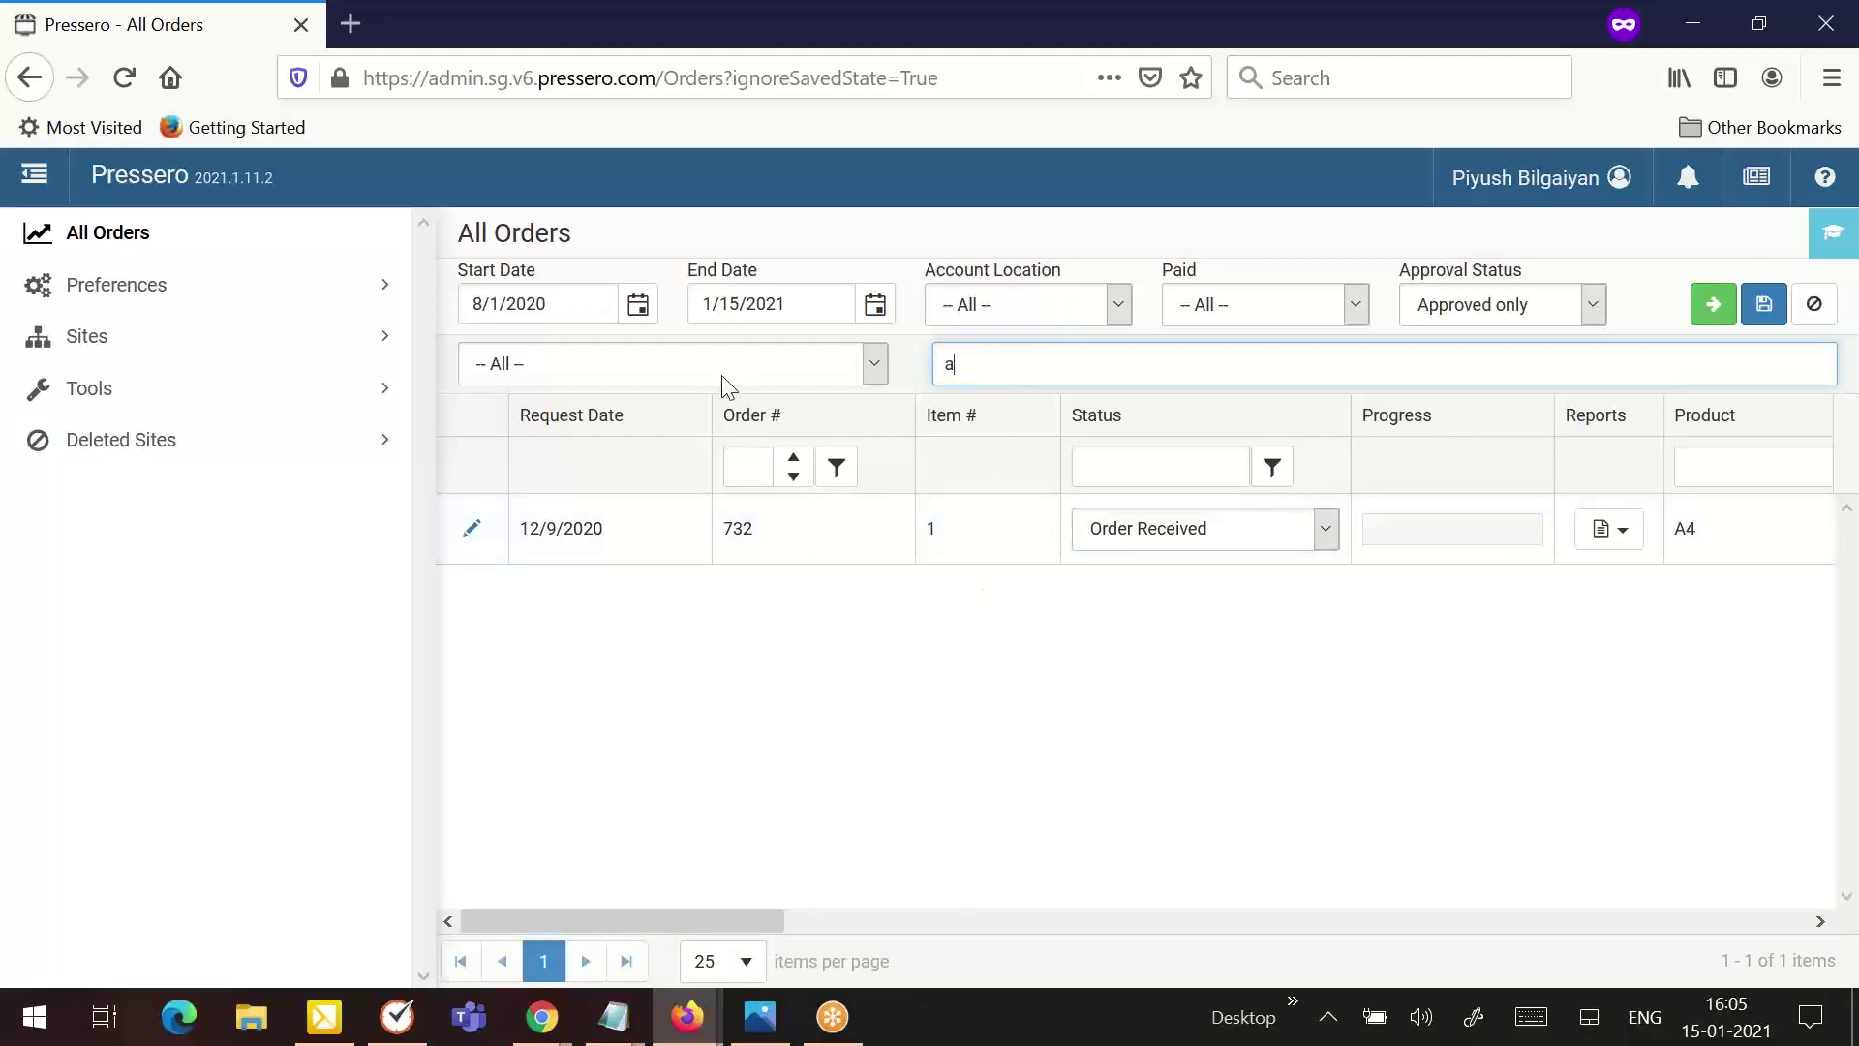
key(BackSpace)
text(A4)
key(Return)
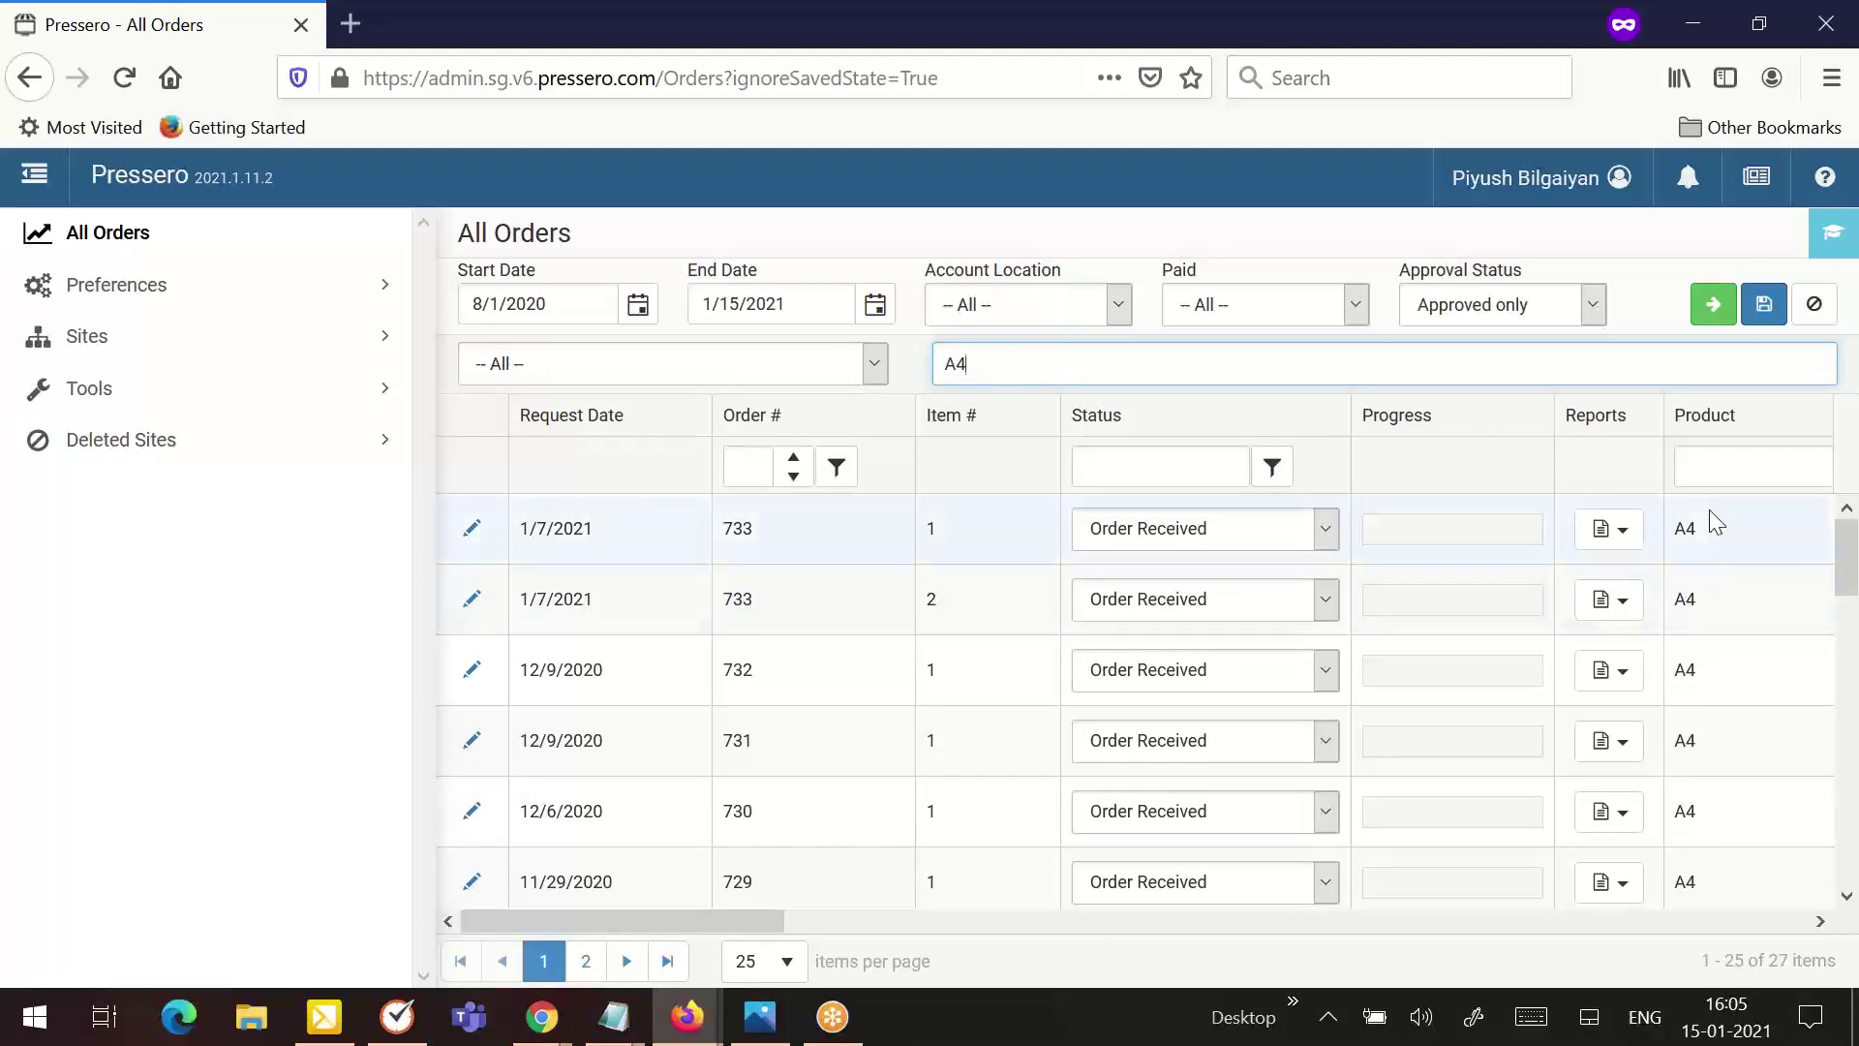
scroll(1710, 625, down, 2)
scroll(1710, 639, up, 2)
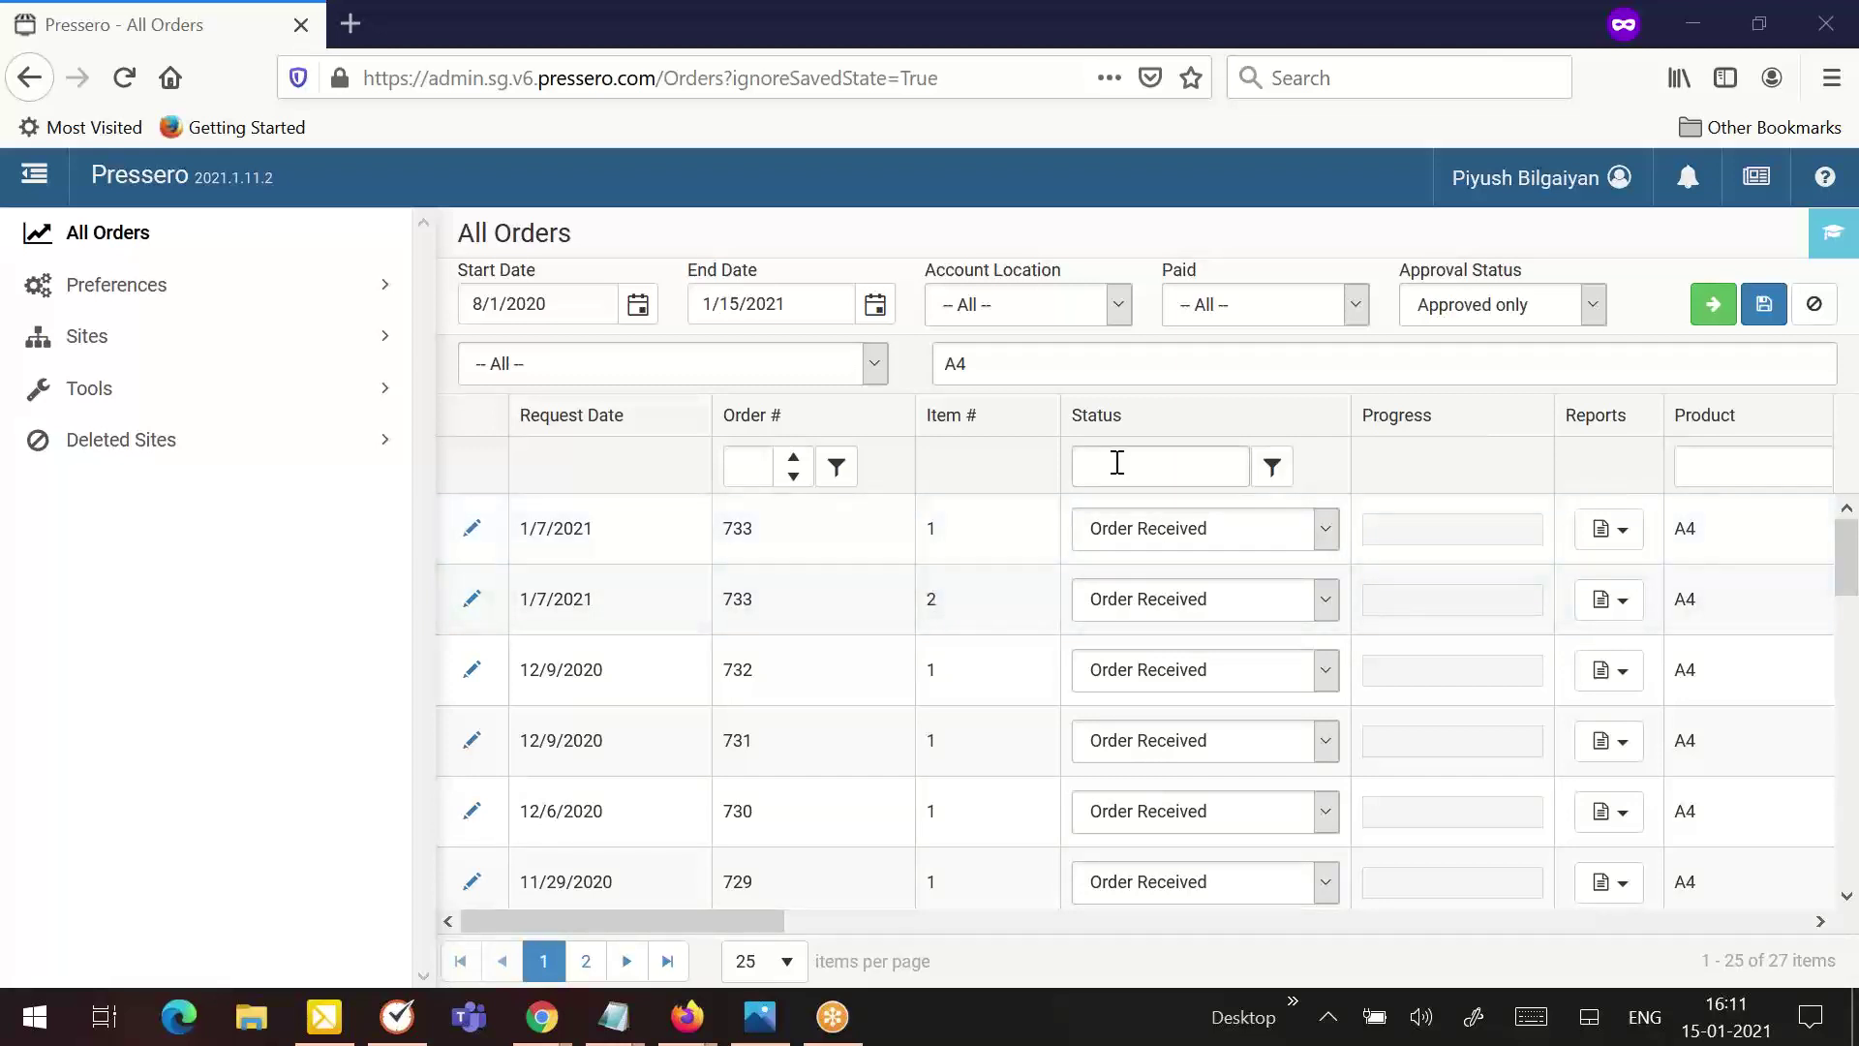
Step: Examine the status choices of the first listed order item and the filter options of the Status column
click(1163, 528)
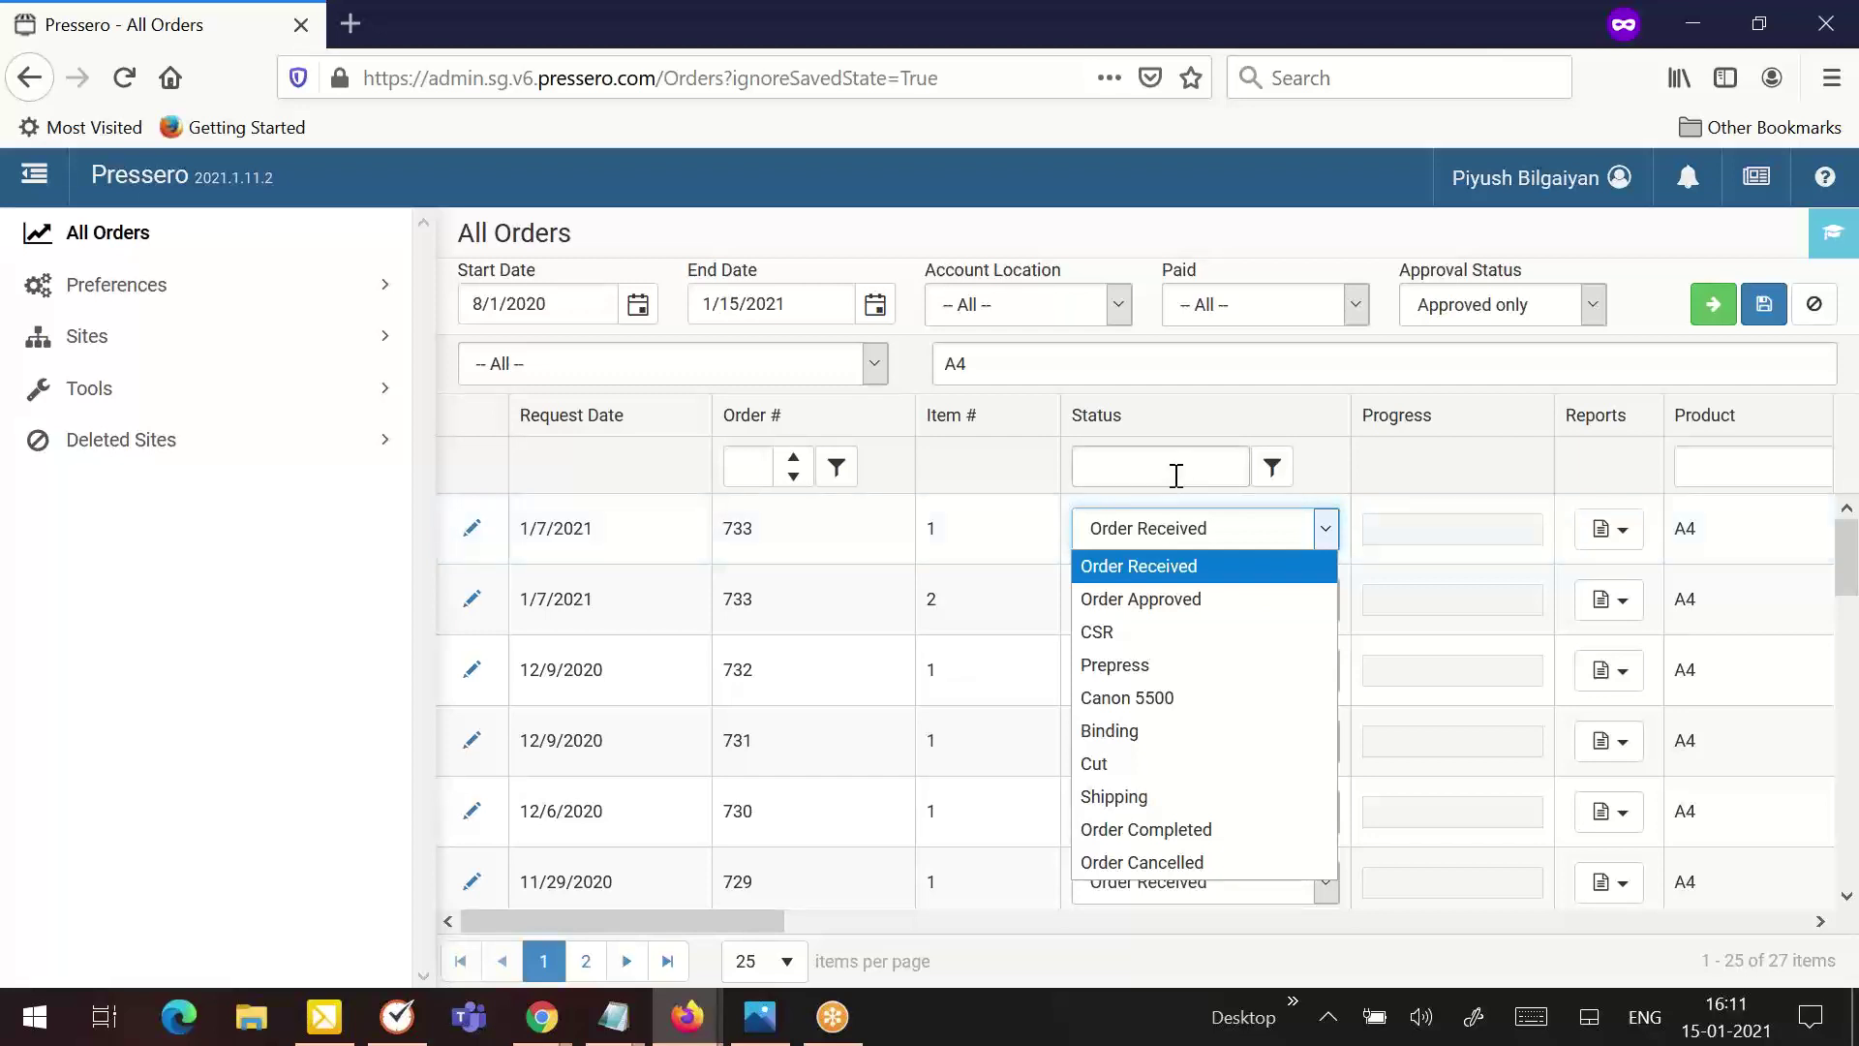
click(1272, 469)
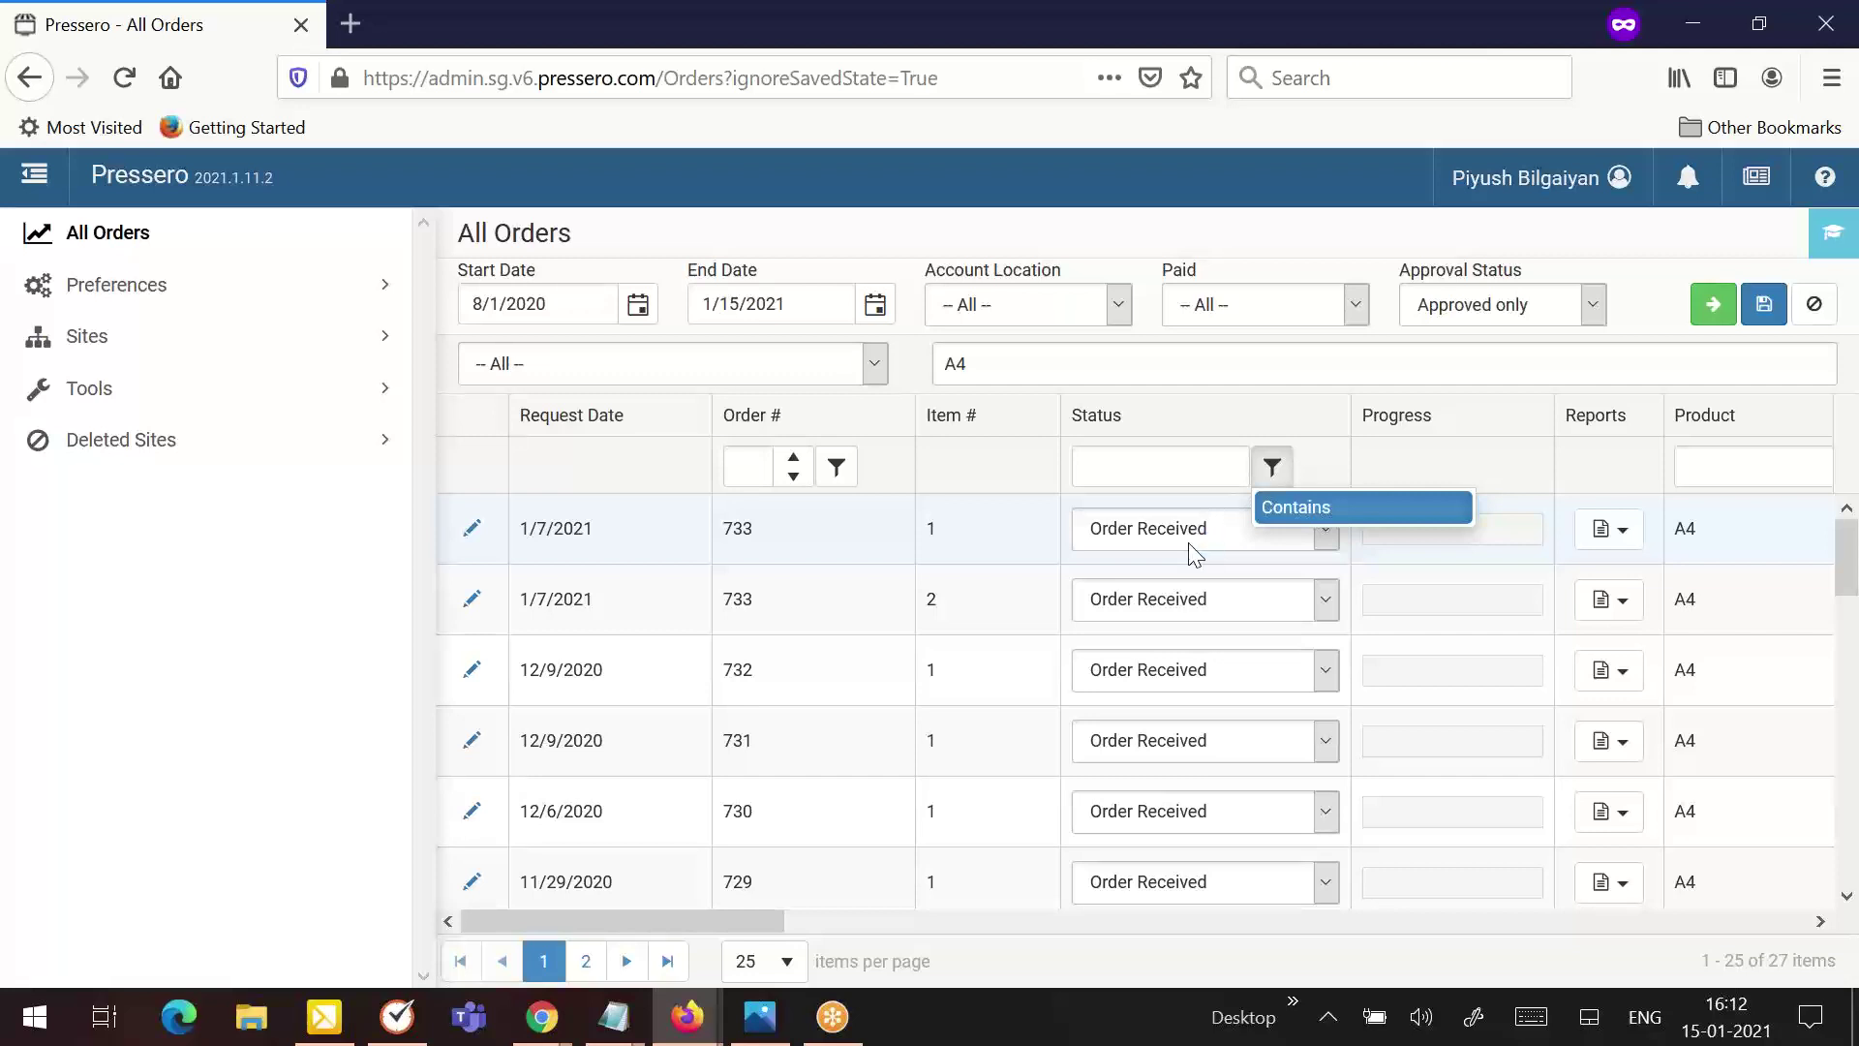
click(1190, 544)
click(1190, 544)
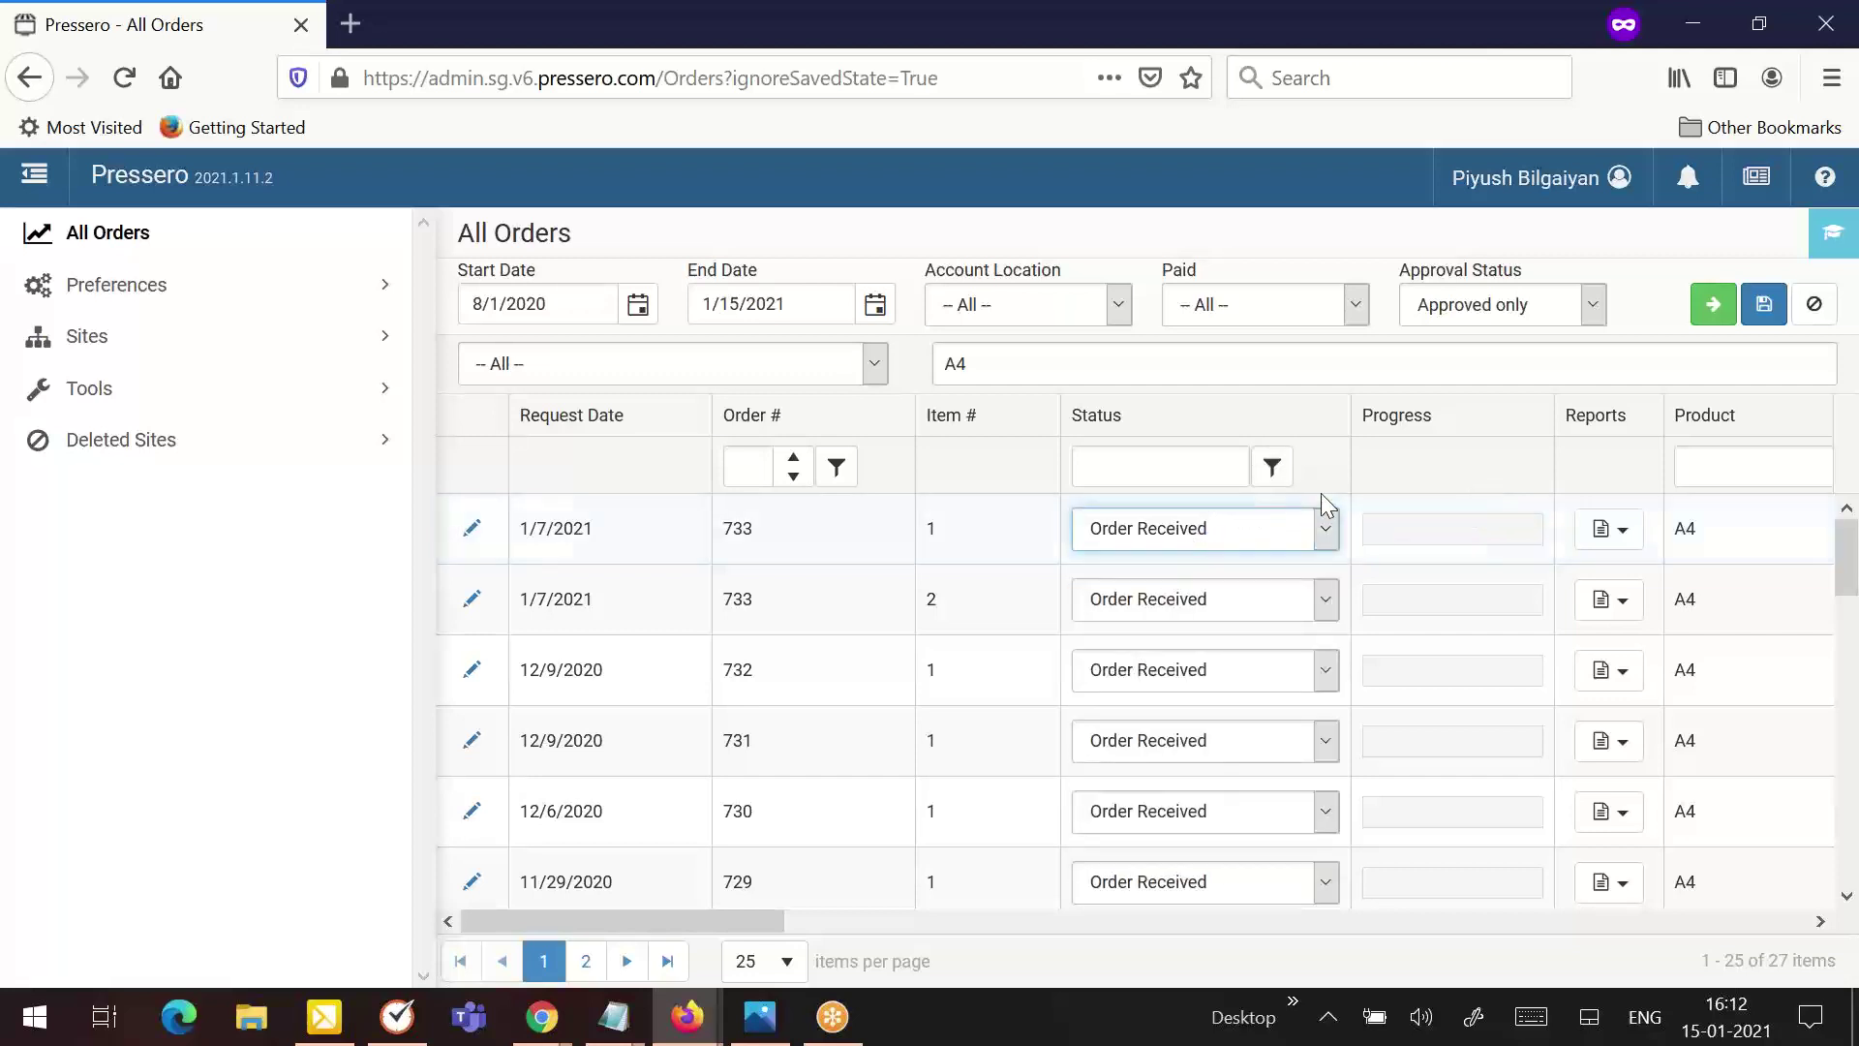
click(1179, 471)
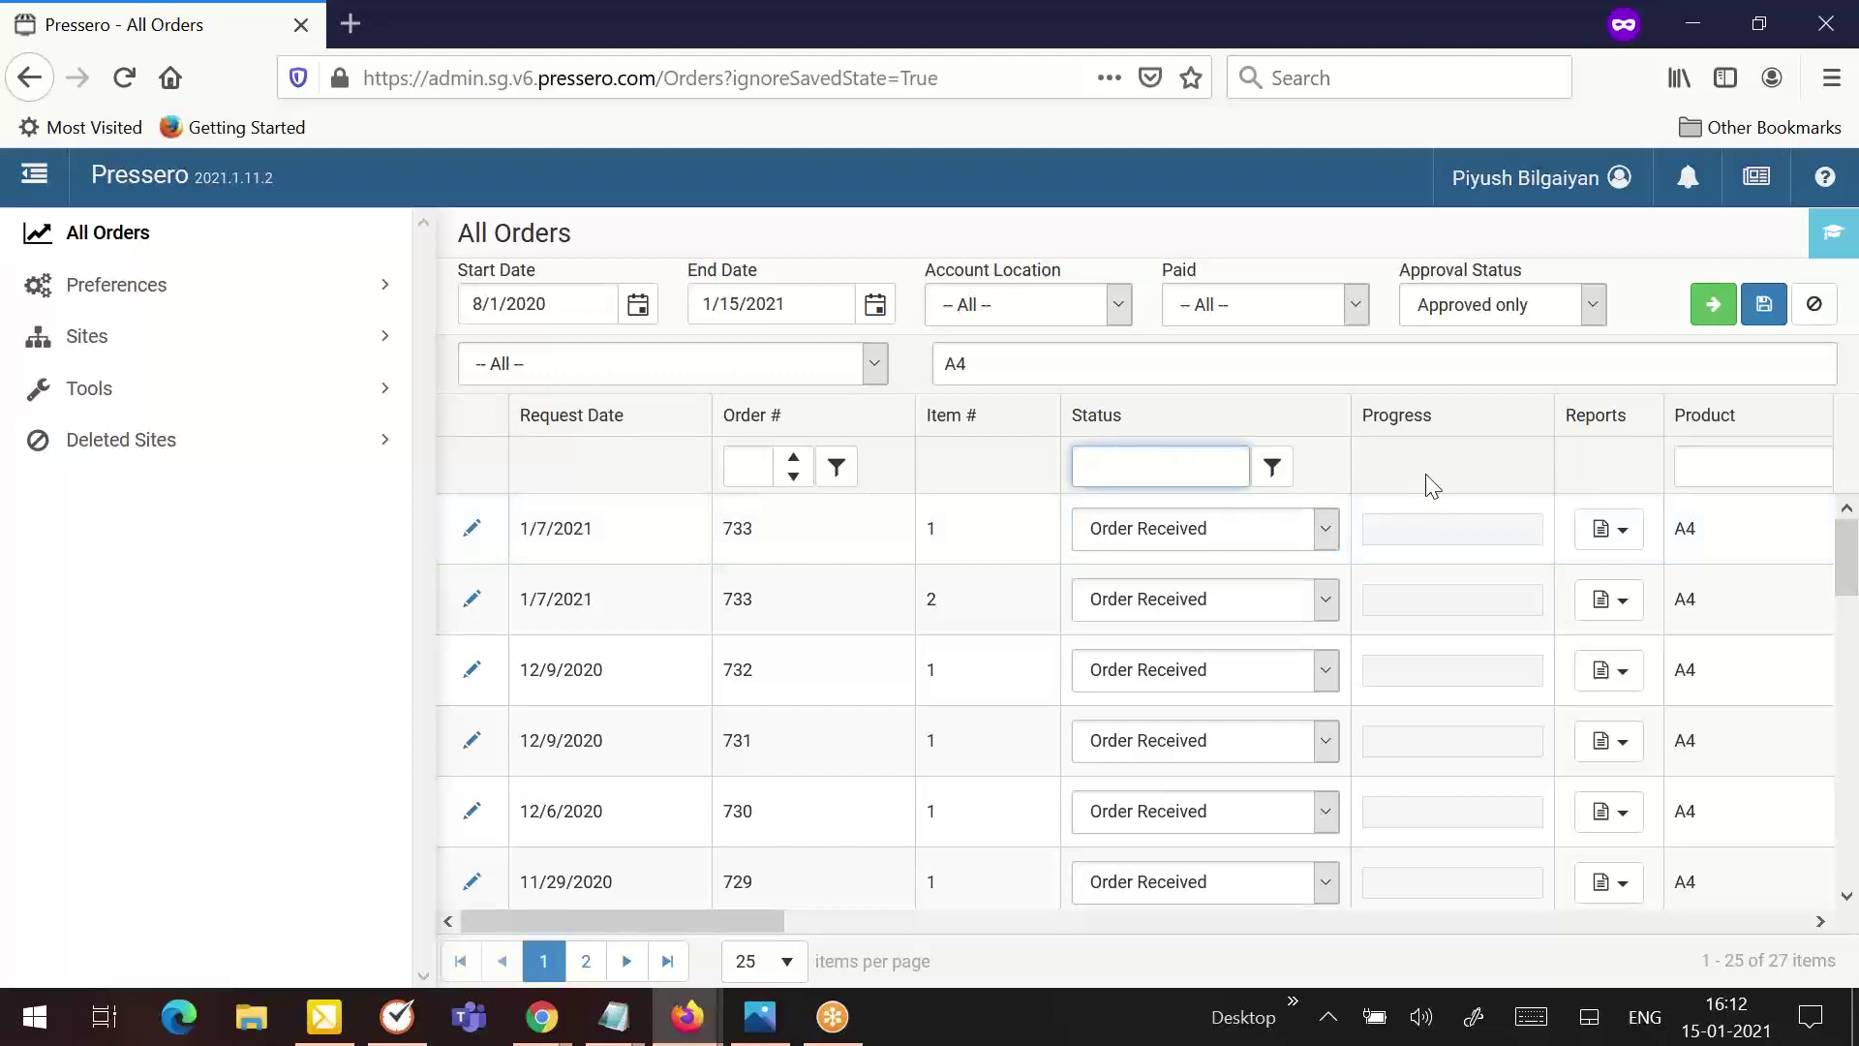
scroll(1423, 601, down, 3)
scroll(1423, 614, up, 3)
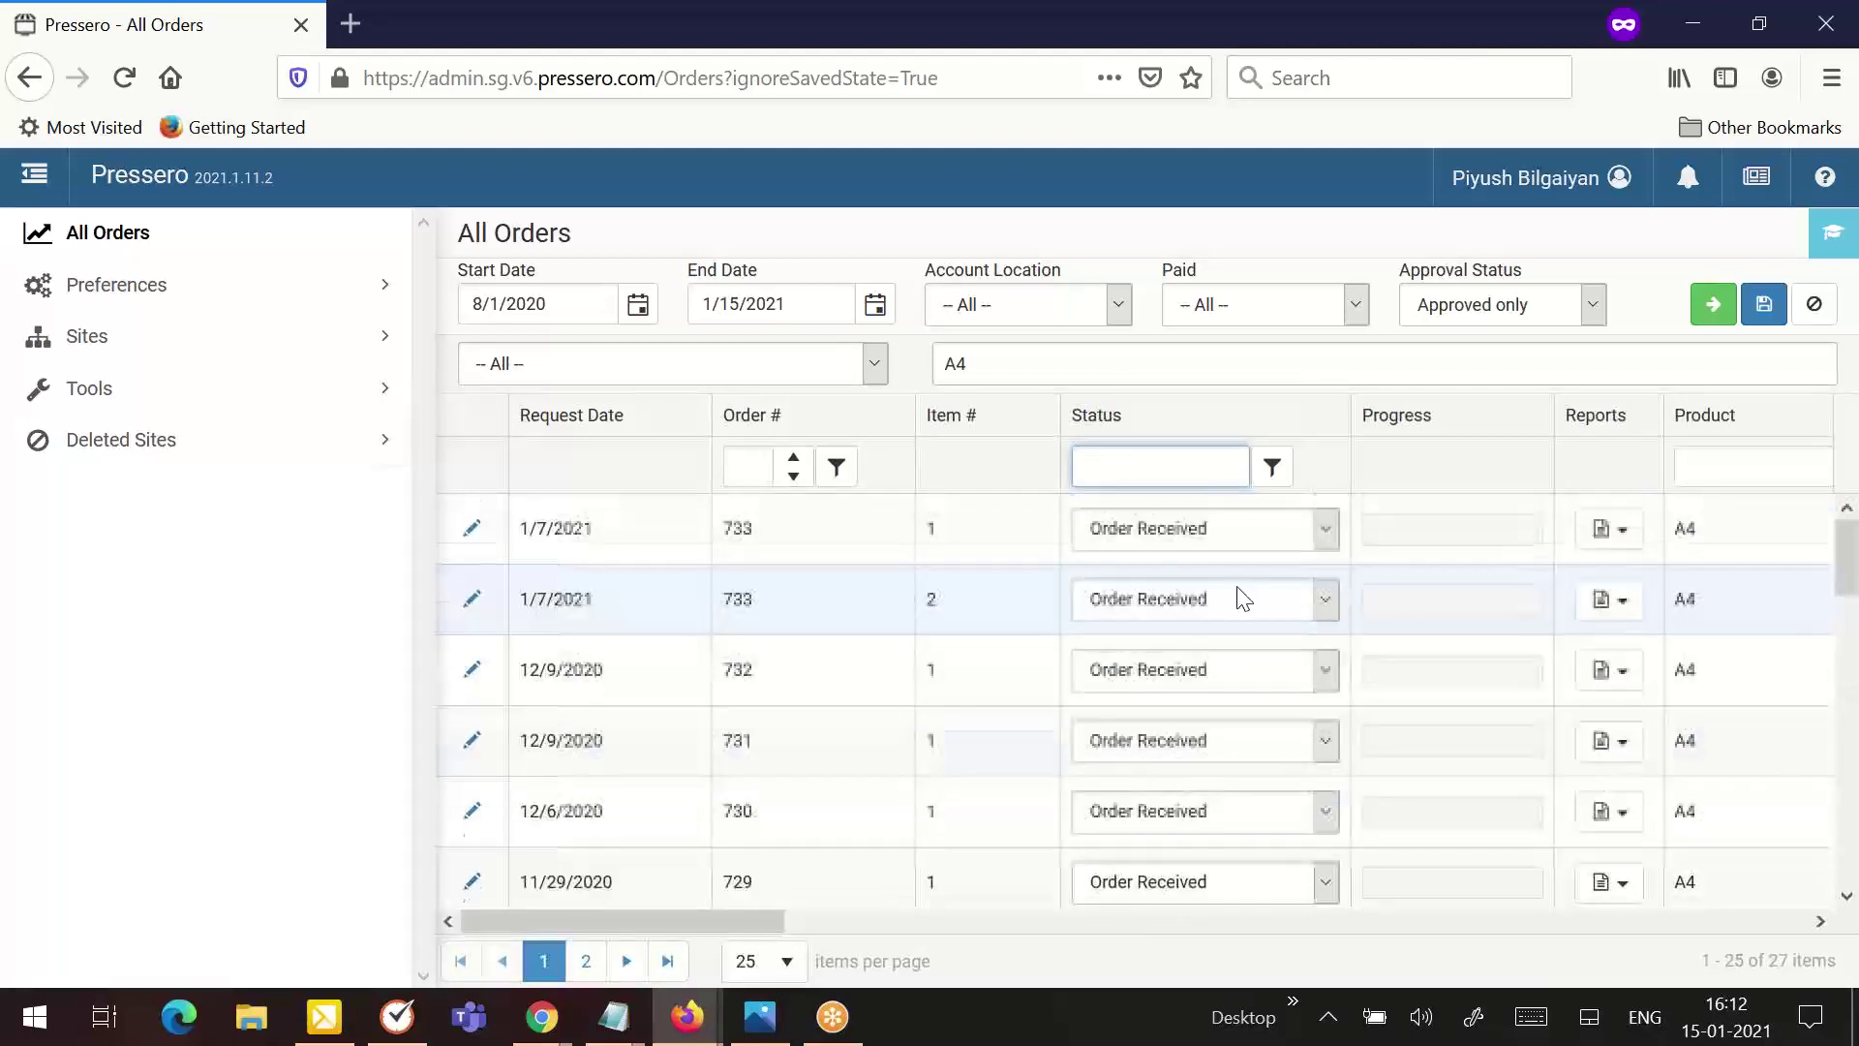
Step: Set the status of the first listed order item to Order Completed and subsequently to Order Cancelled
click(1324, 527)
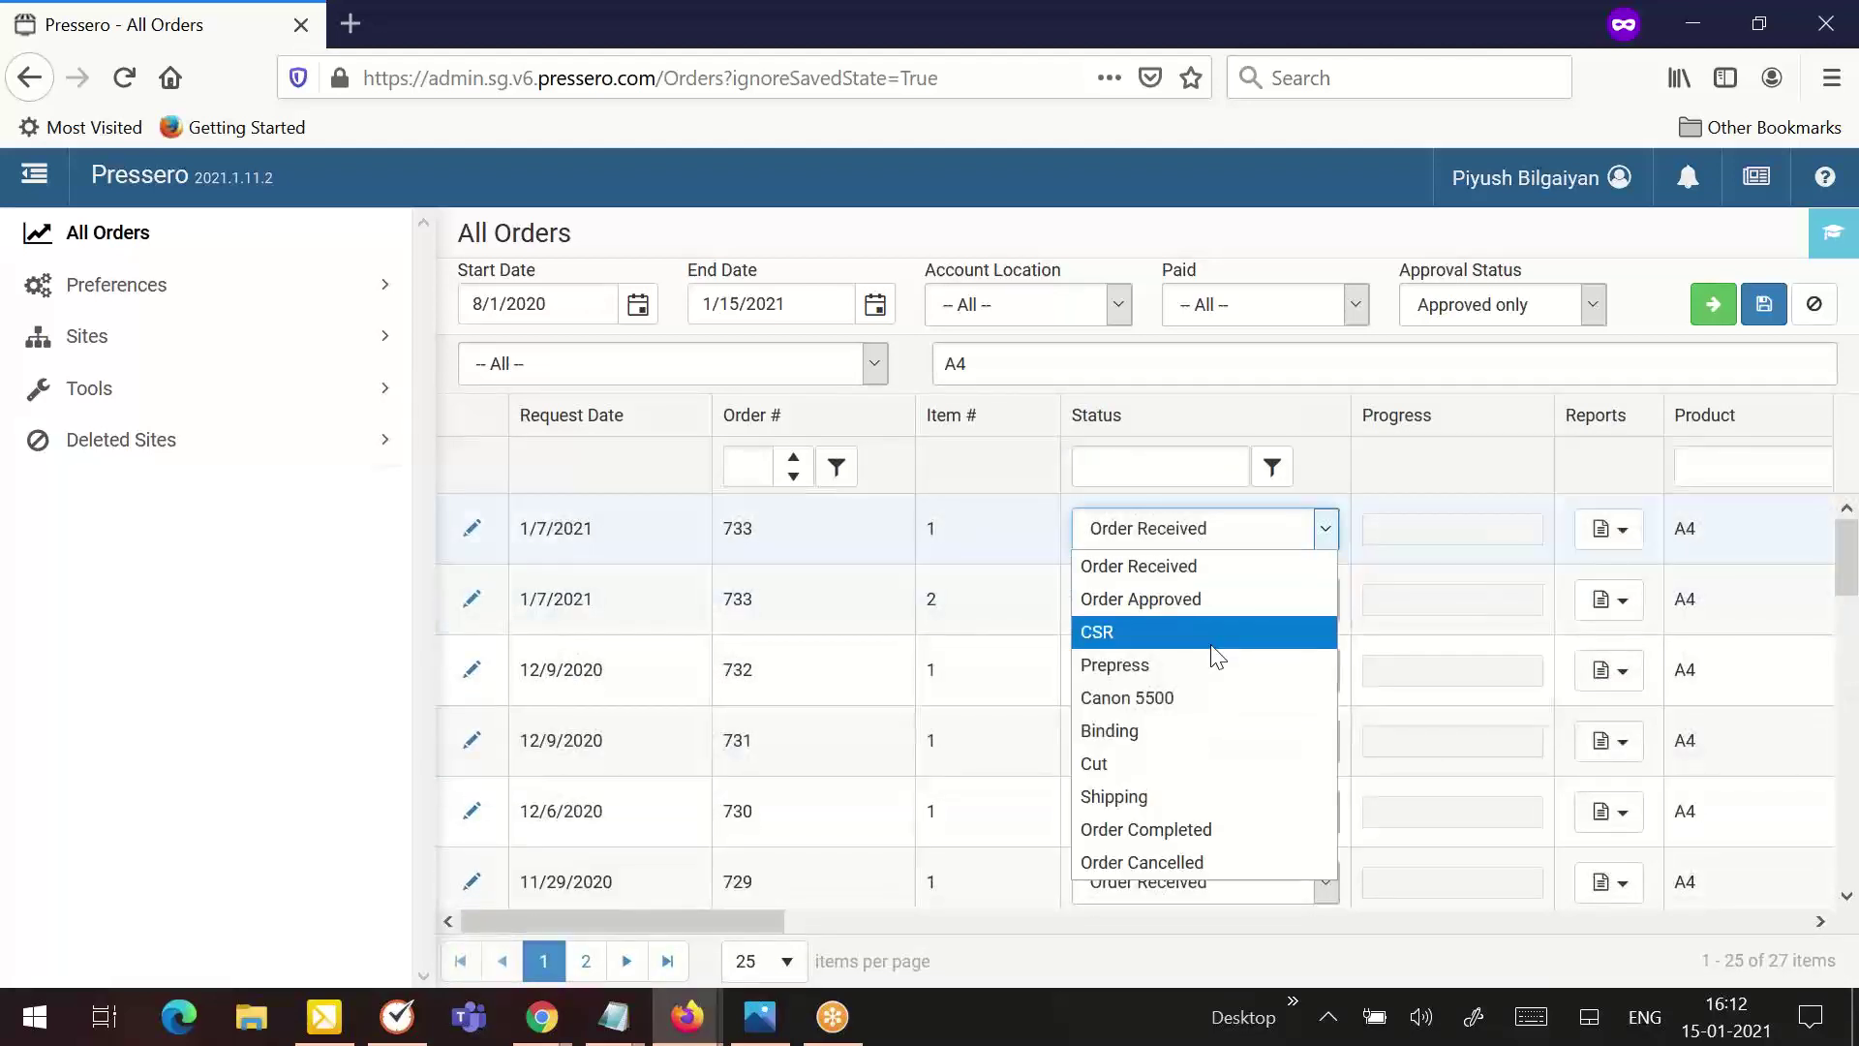
click(1208, 830)
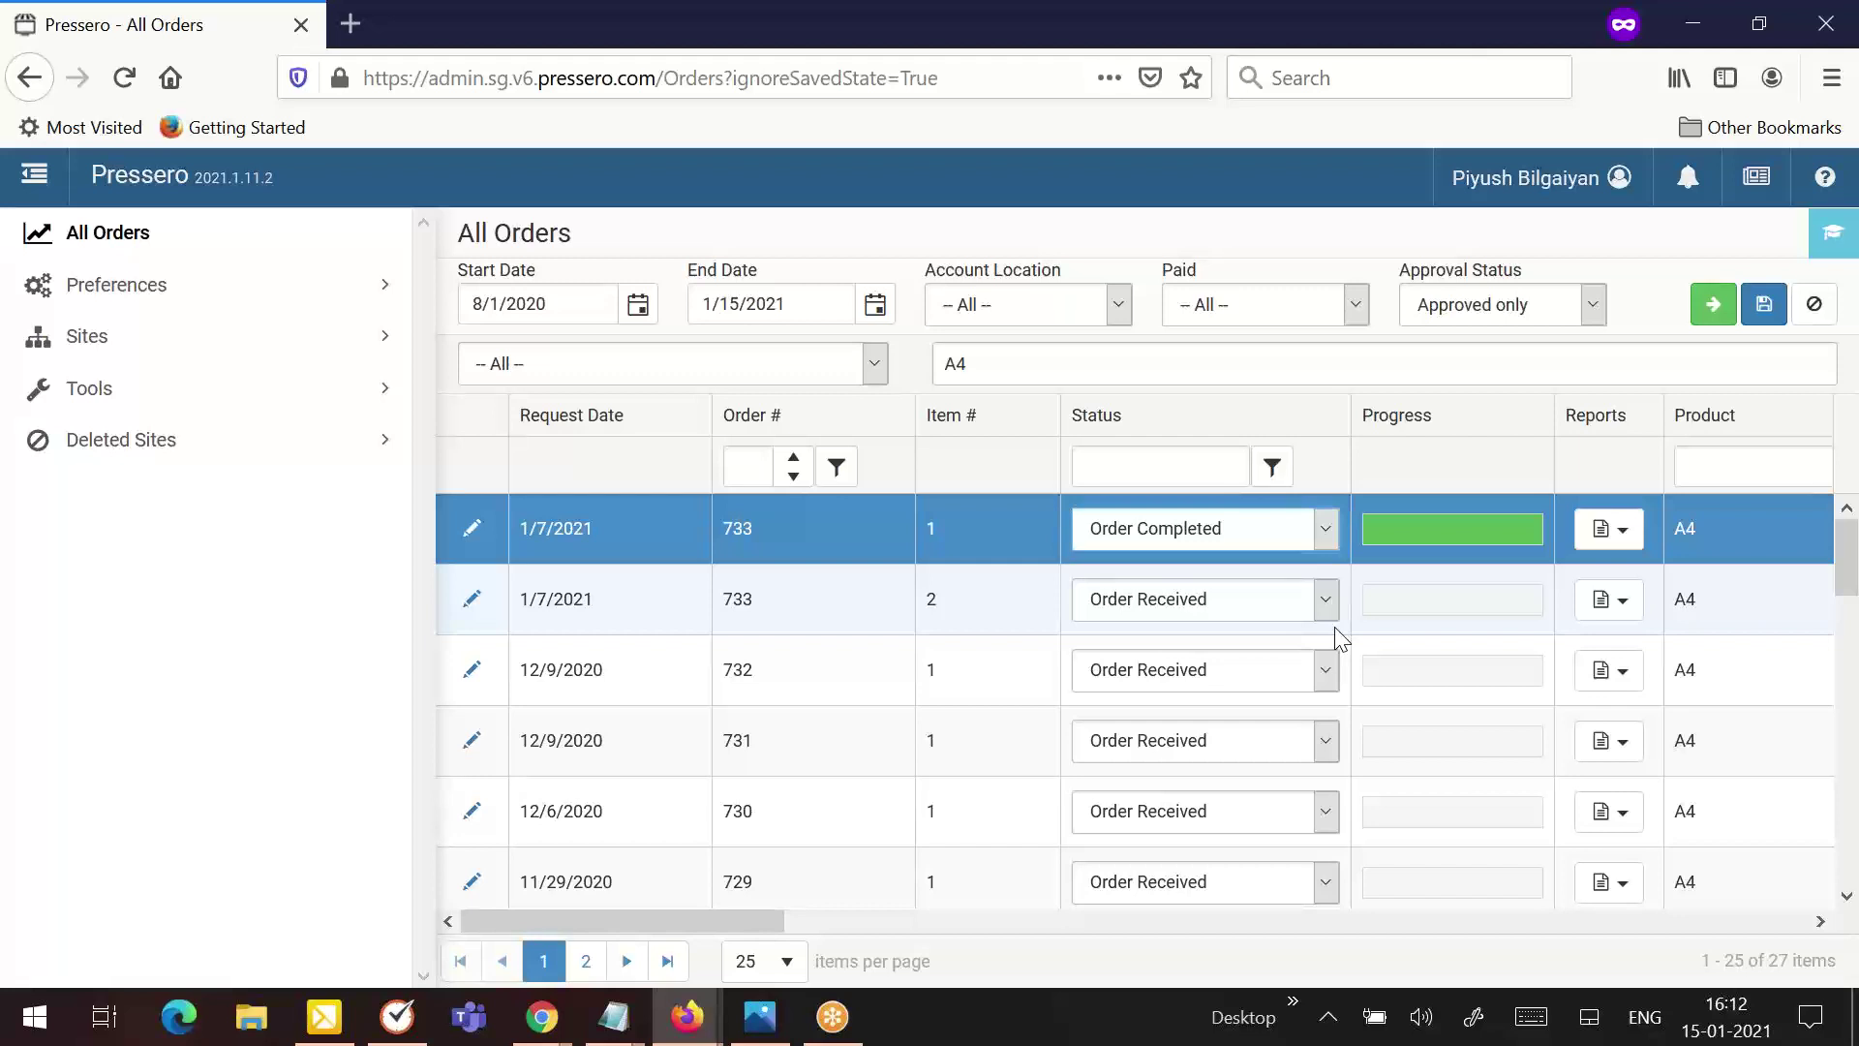
click(1302, 530)
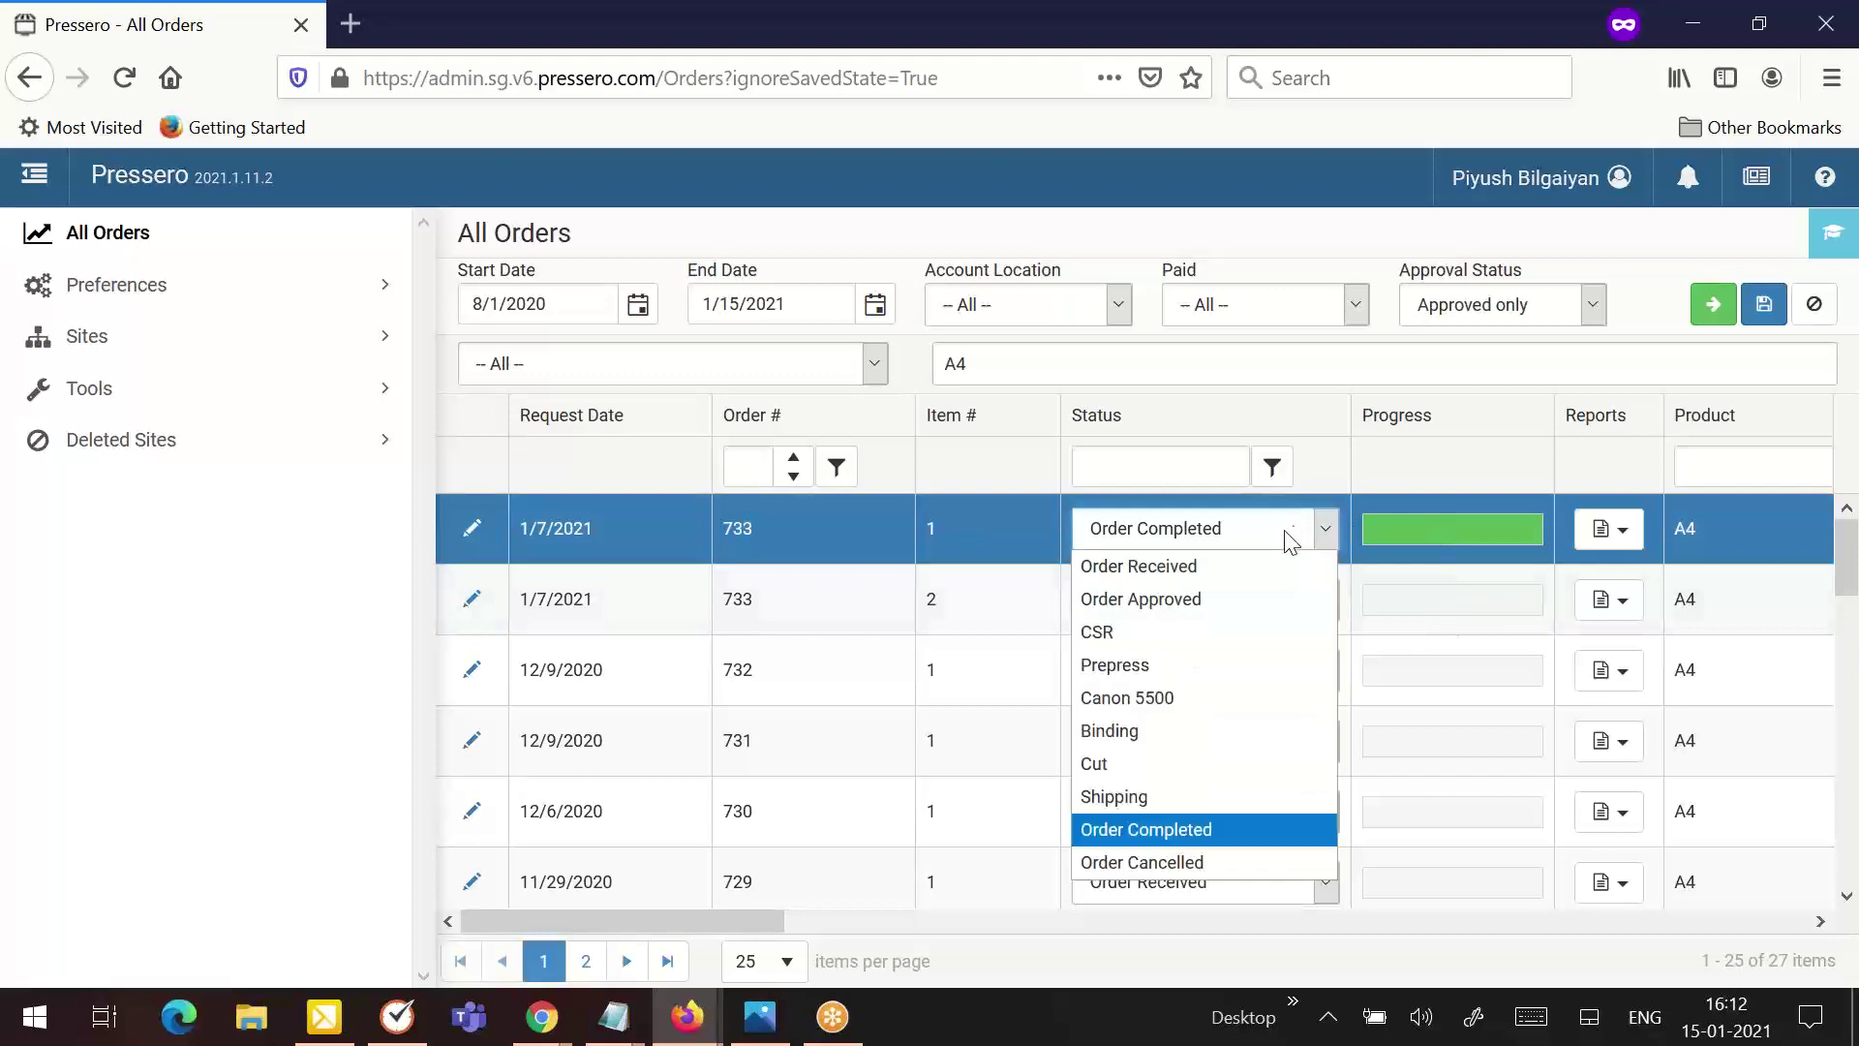
click(1223, 859)
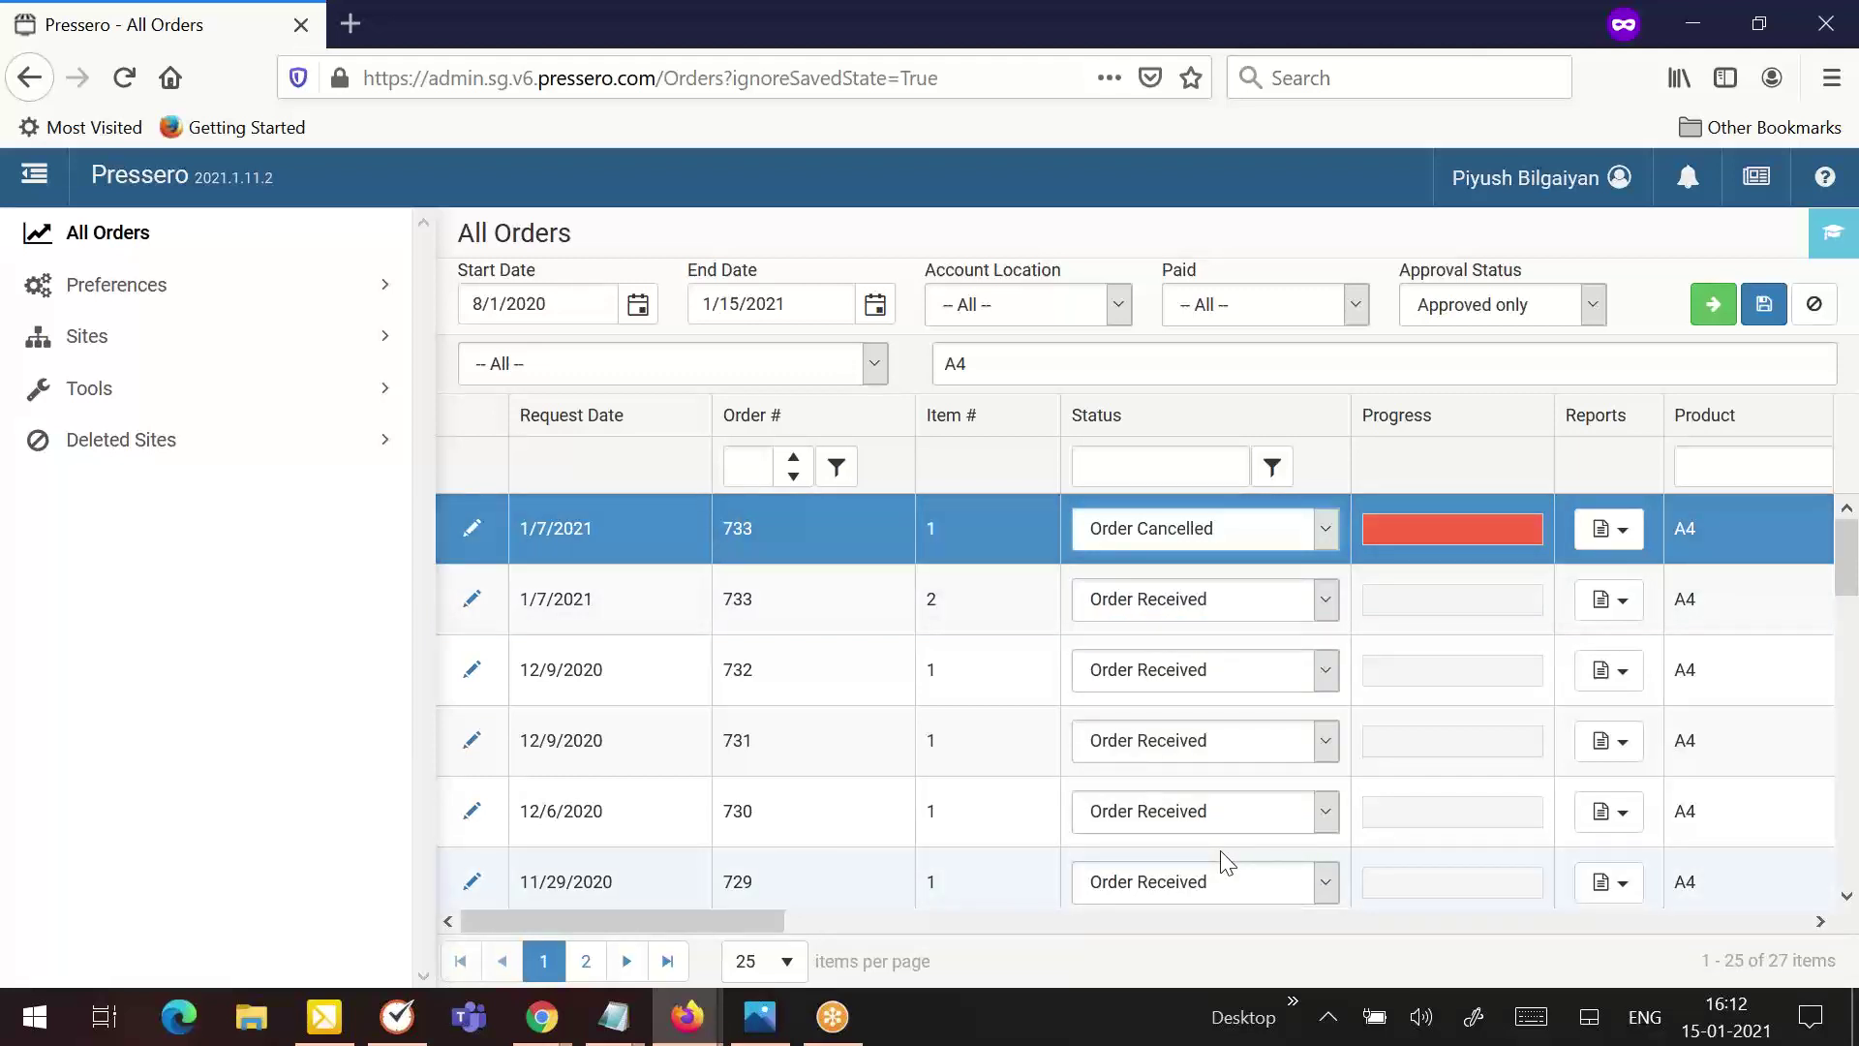
Step: Return the first listed order item's status to Order Received
click(1172, 532)
click(1307, 563)
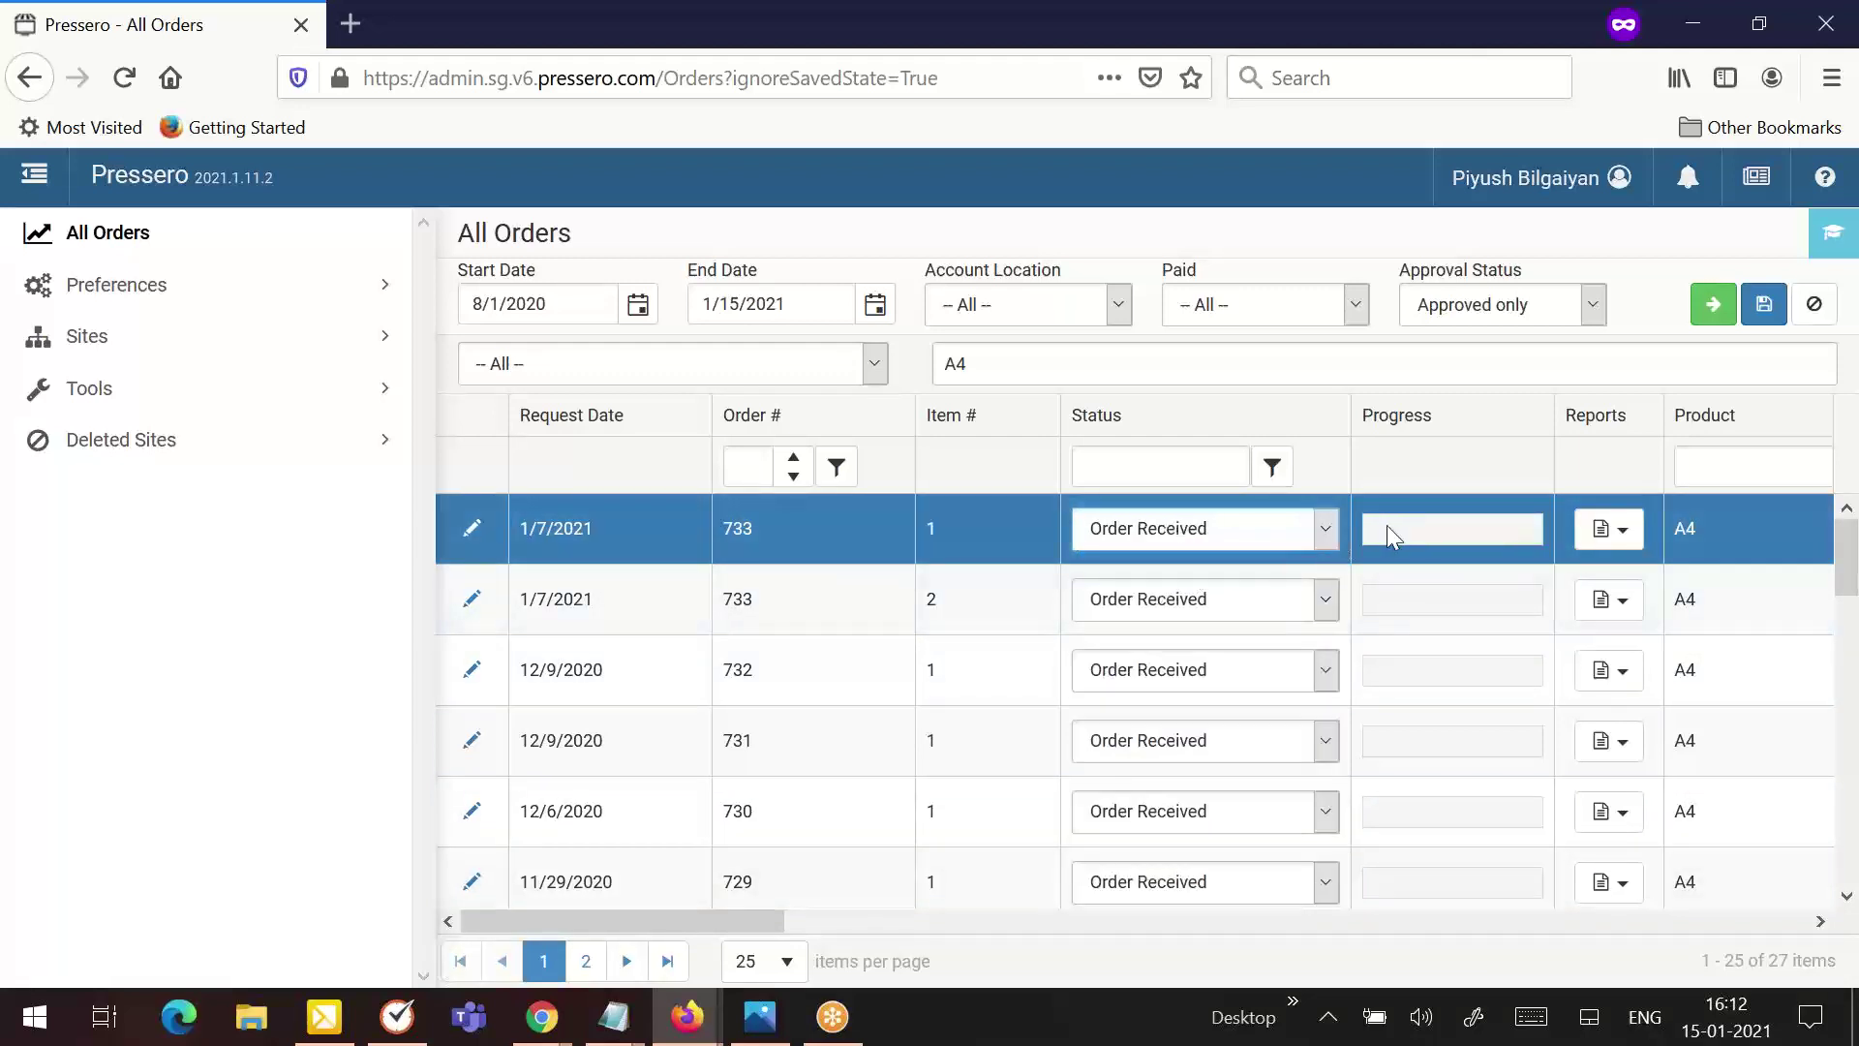
Step: Advance the status of the first listed order item through Prepress and Shipping to Order Completed
click(1274, 533)
click(1176, 664)
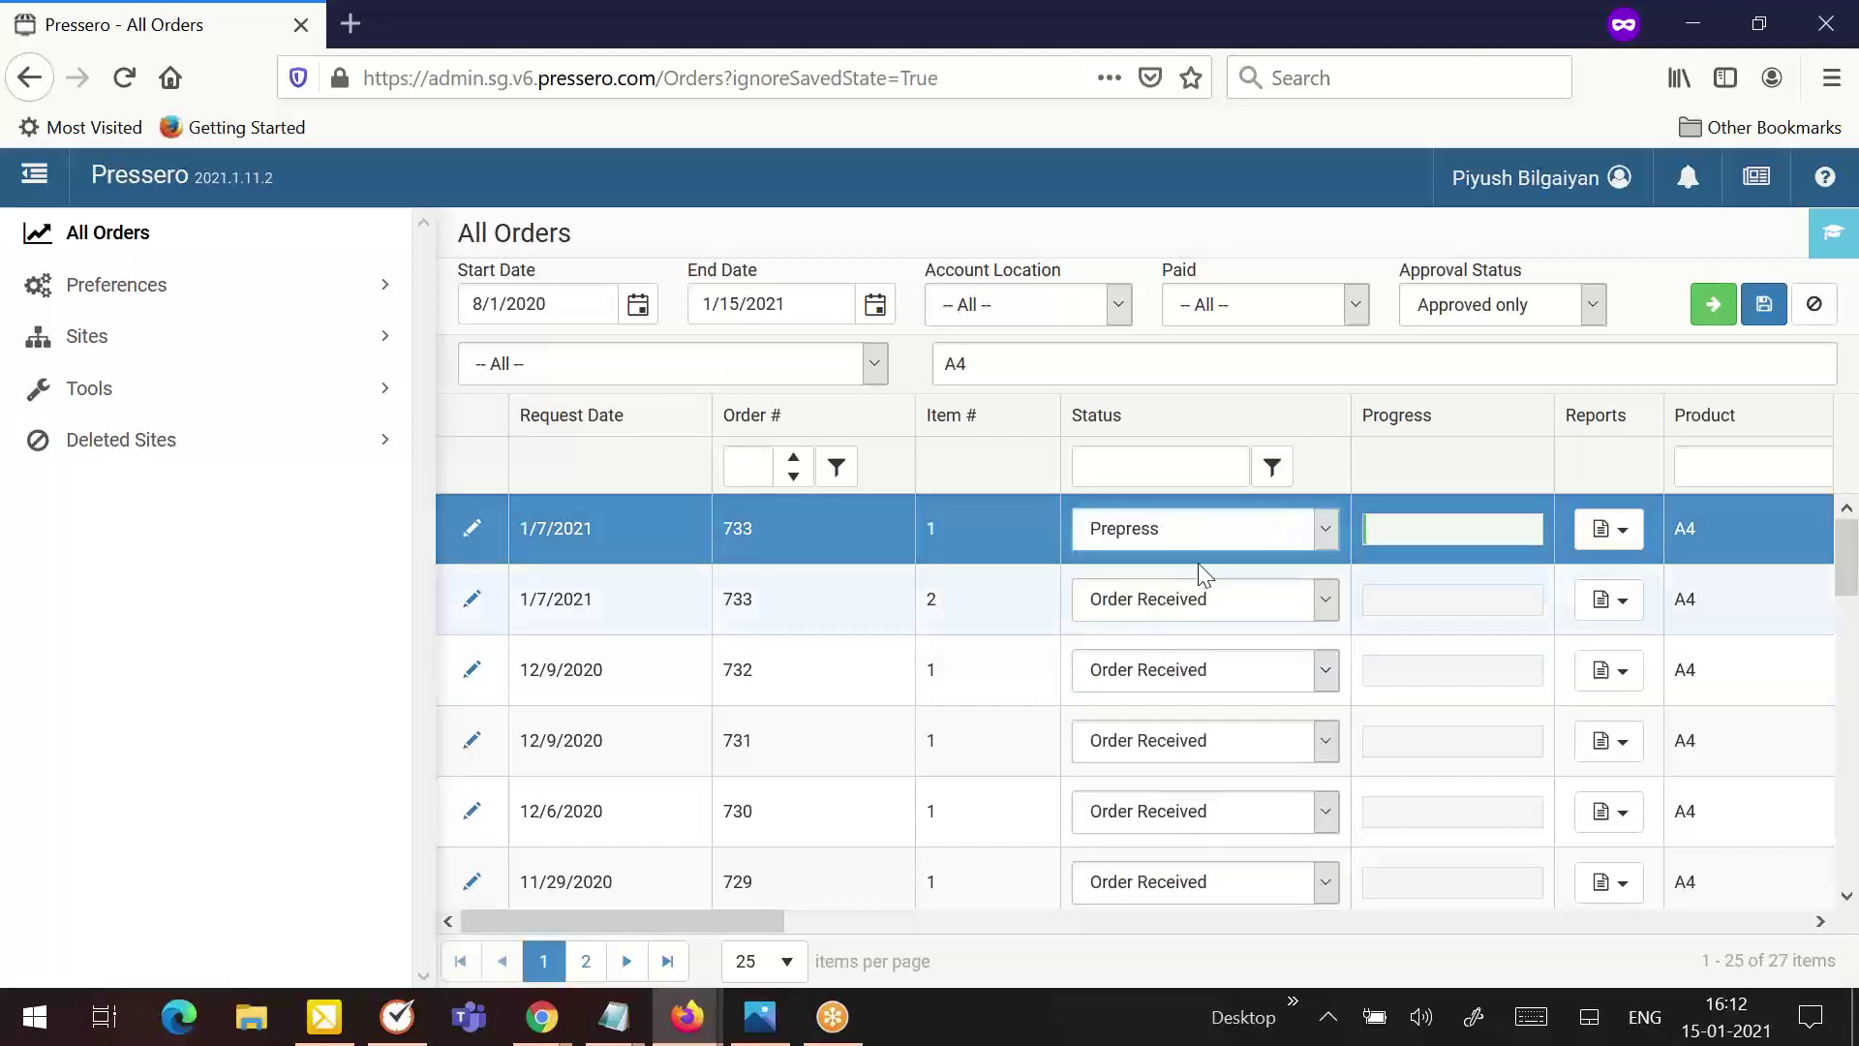
click(1194, 542)
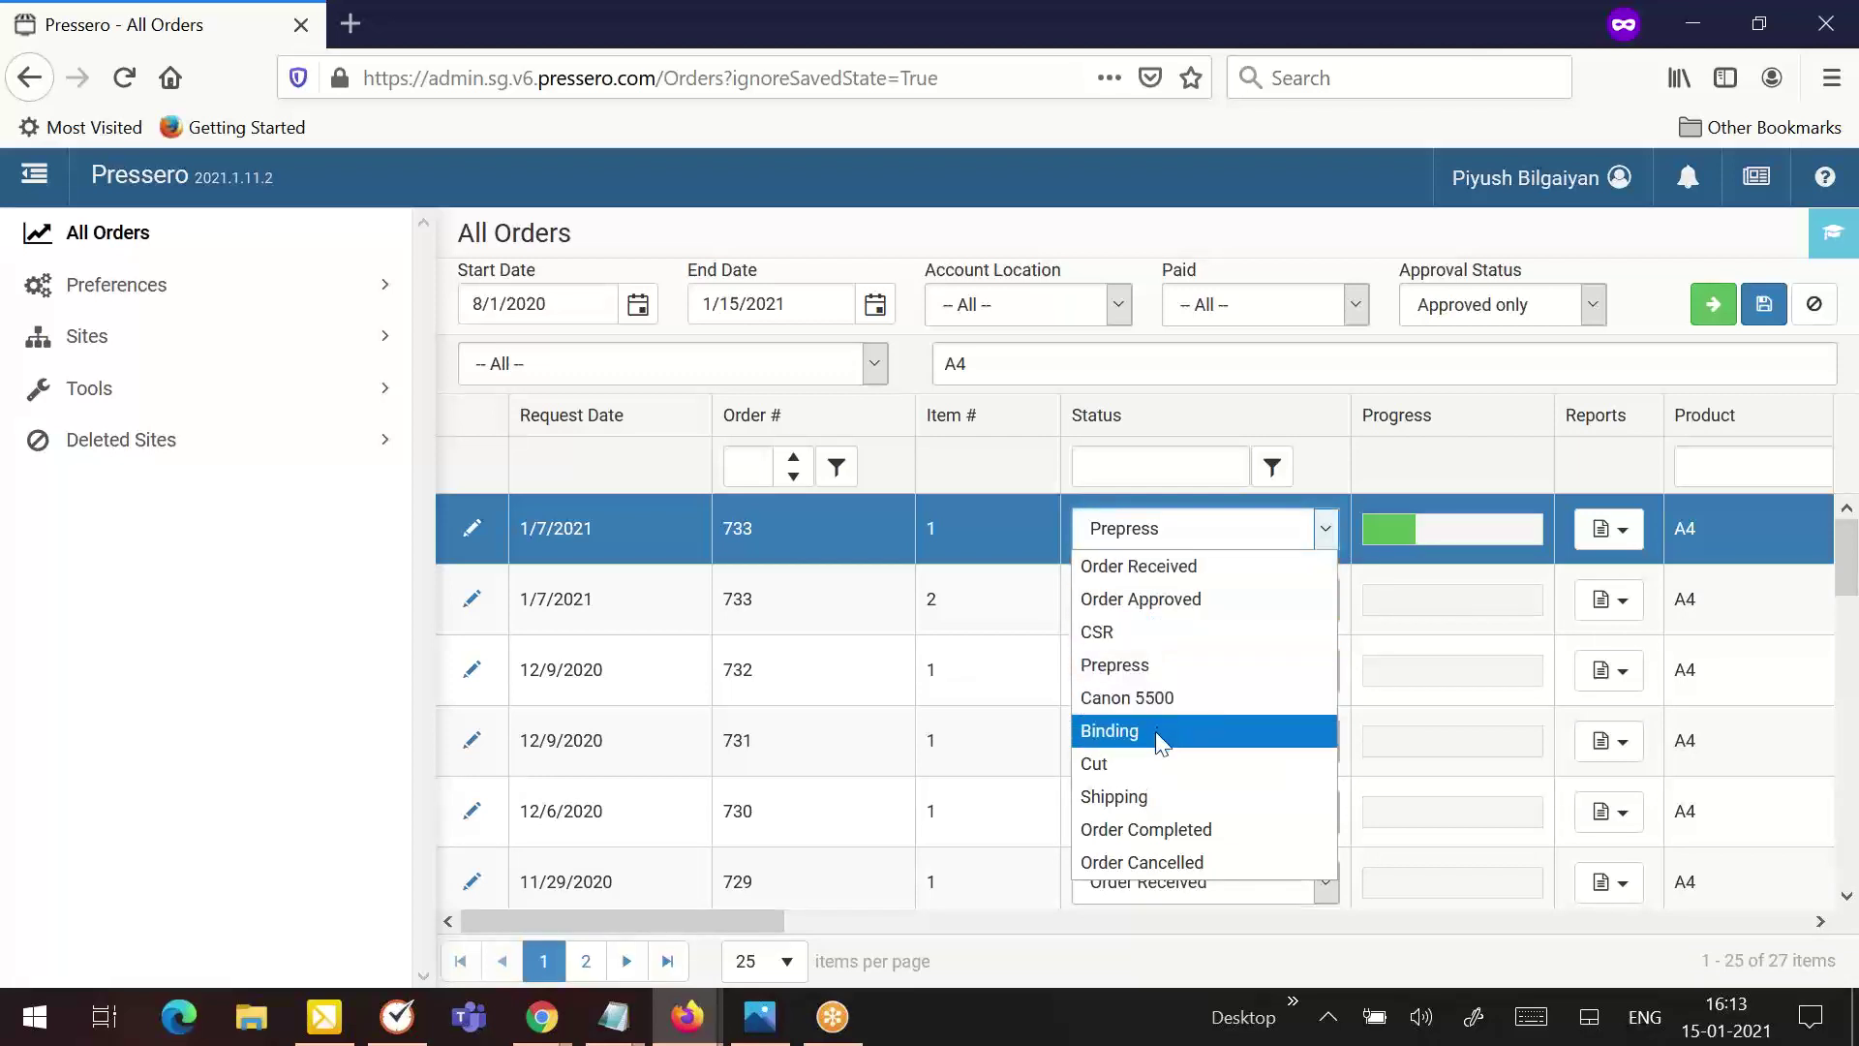
click(1175, 796)
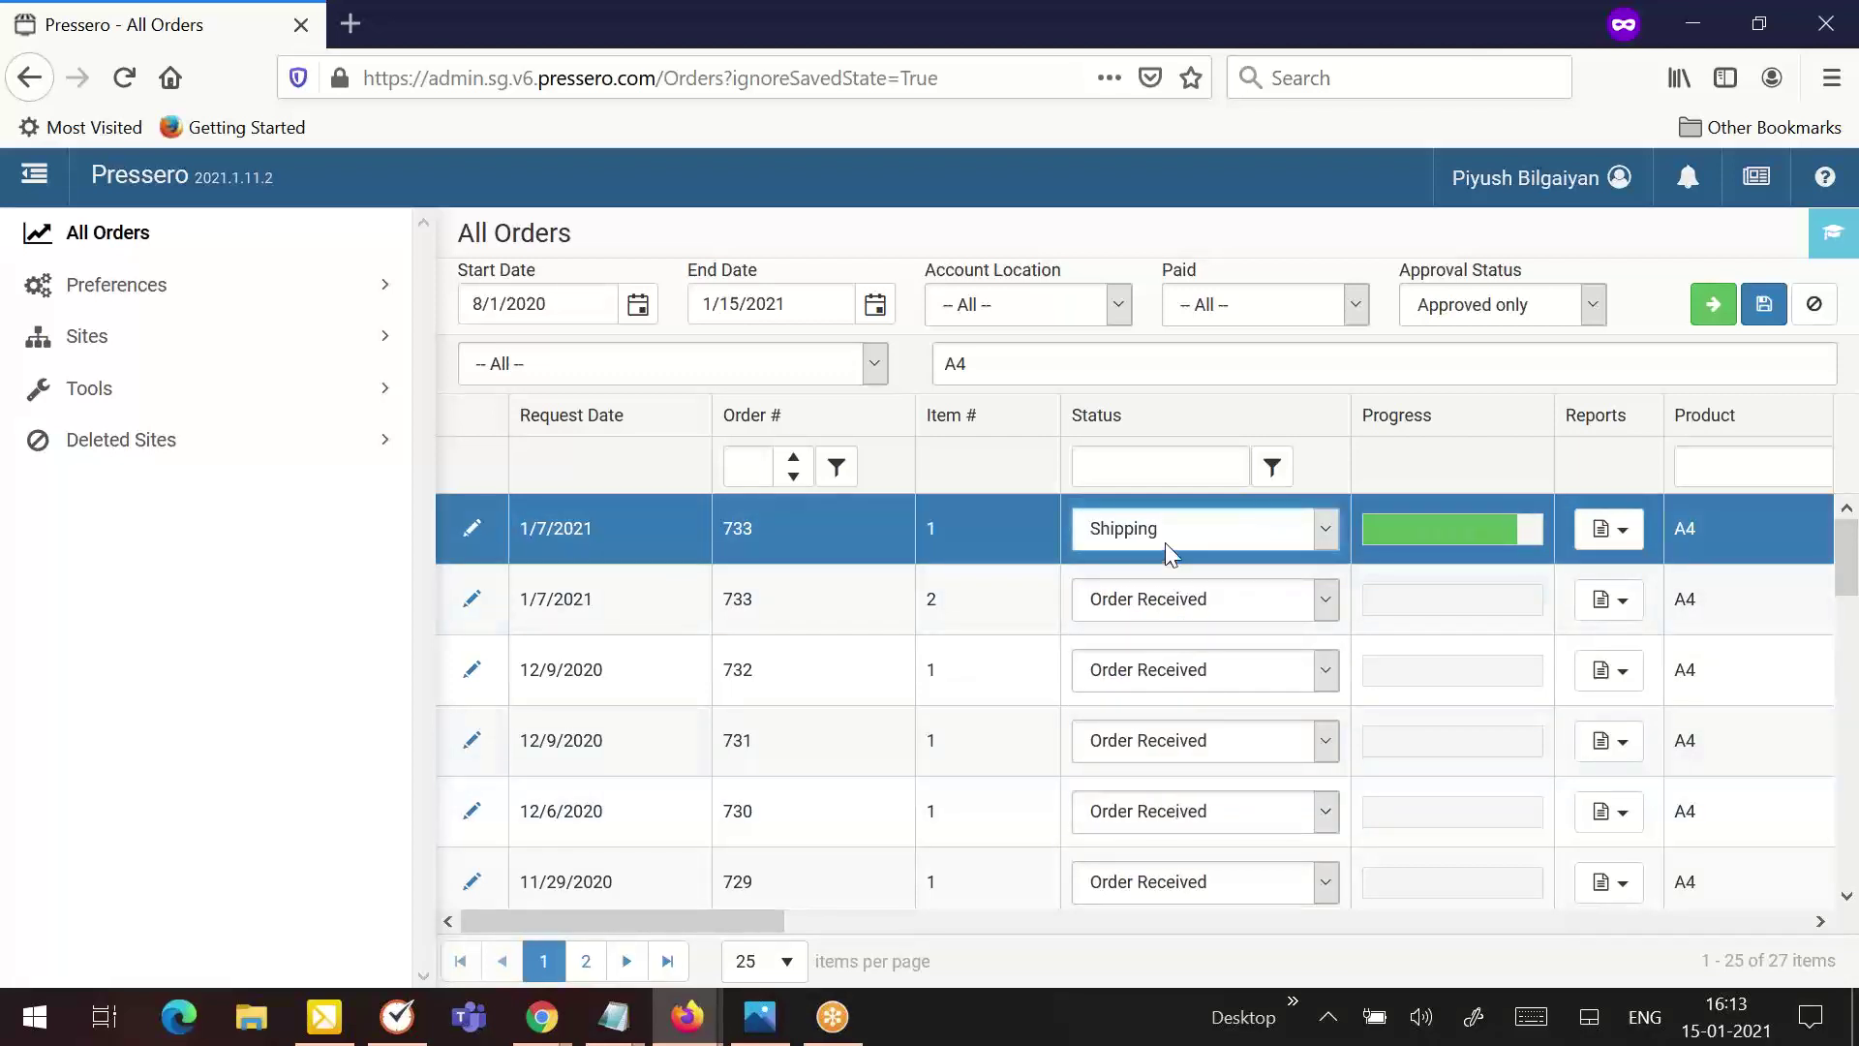
click(1210, 538)
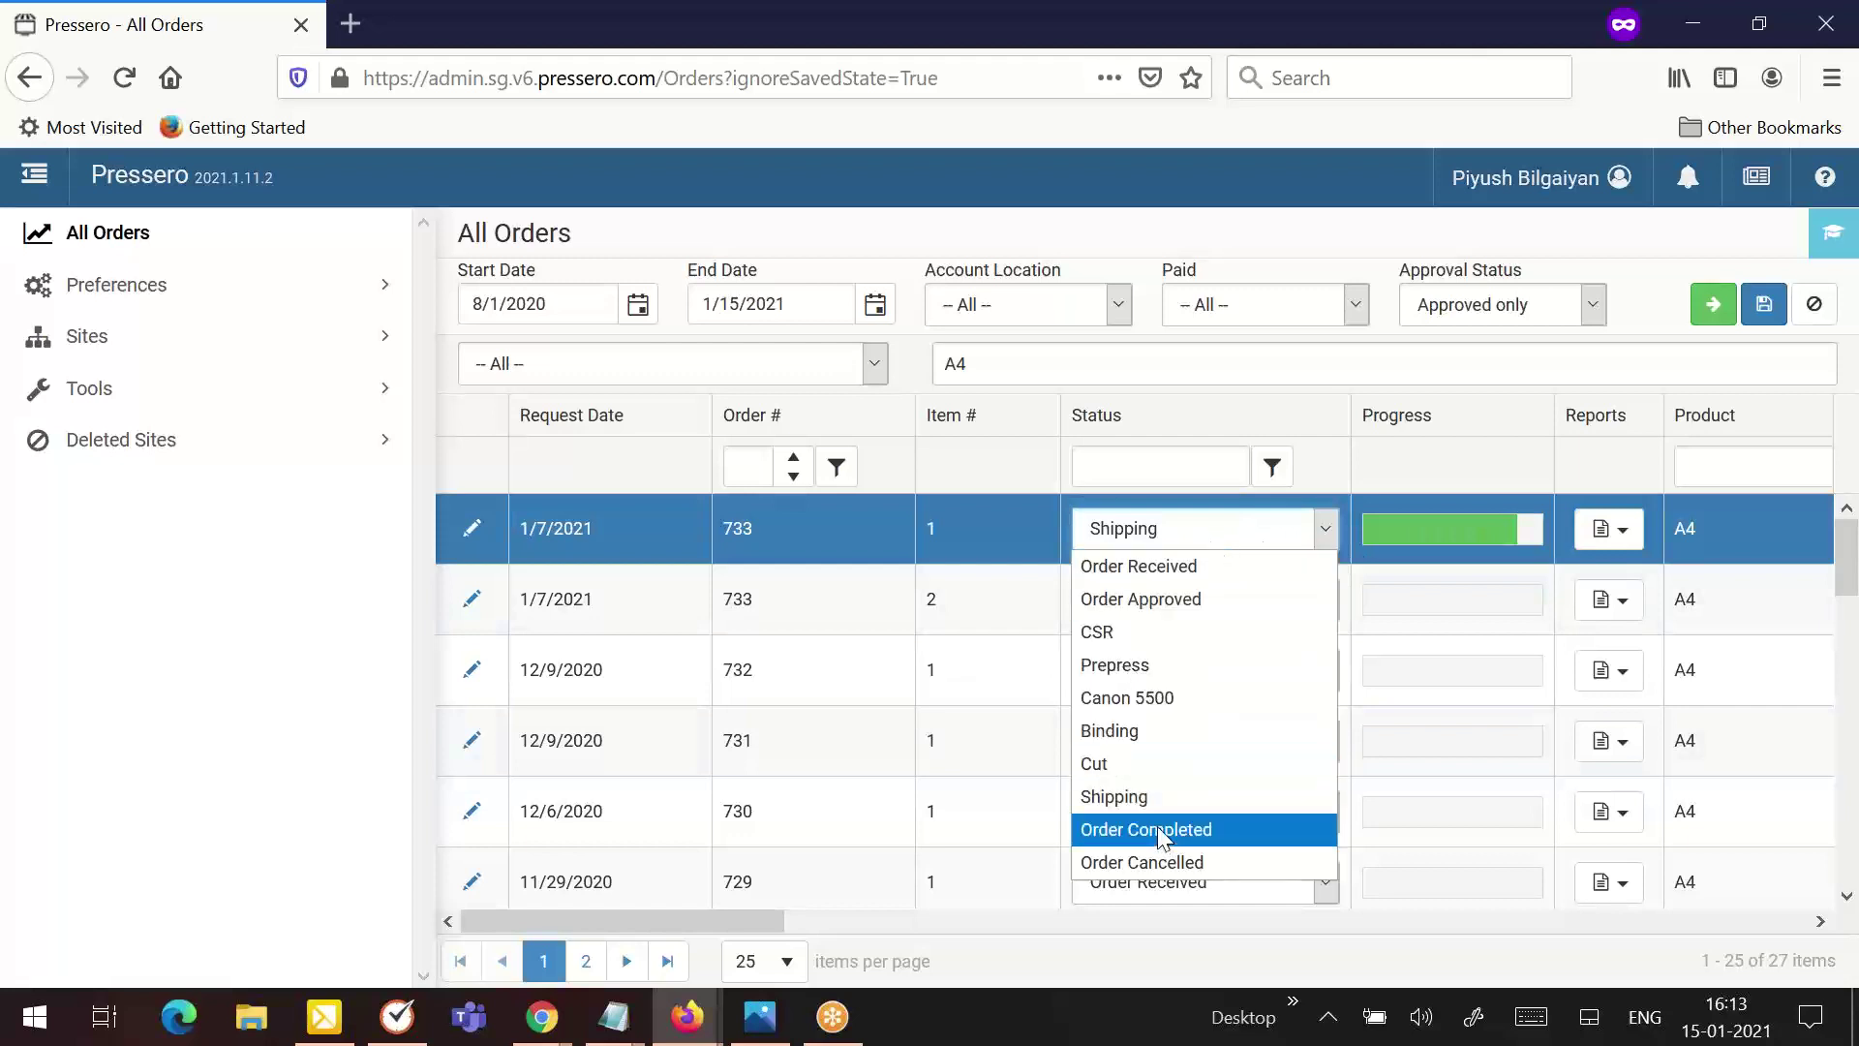
click(1140, 827)
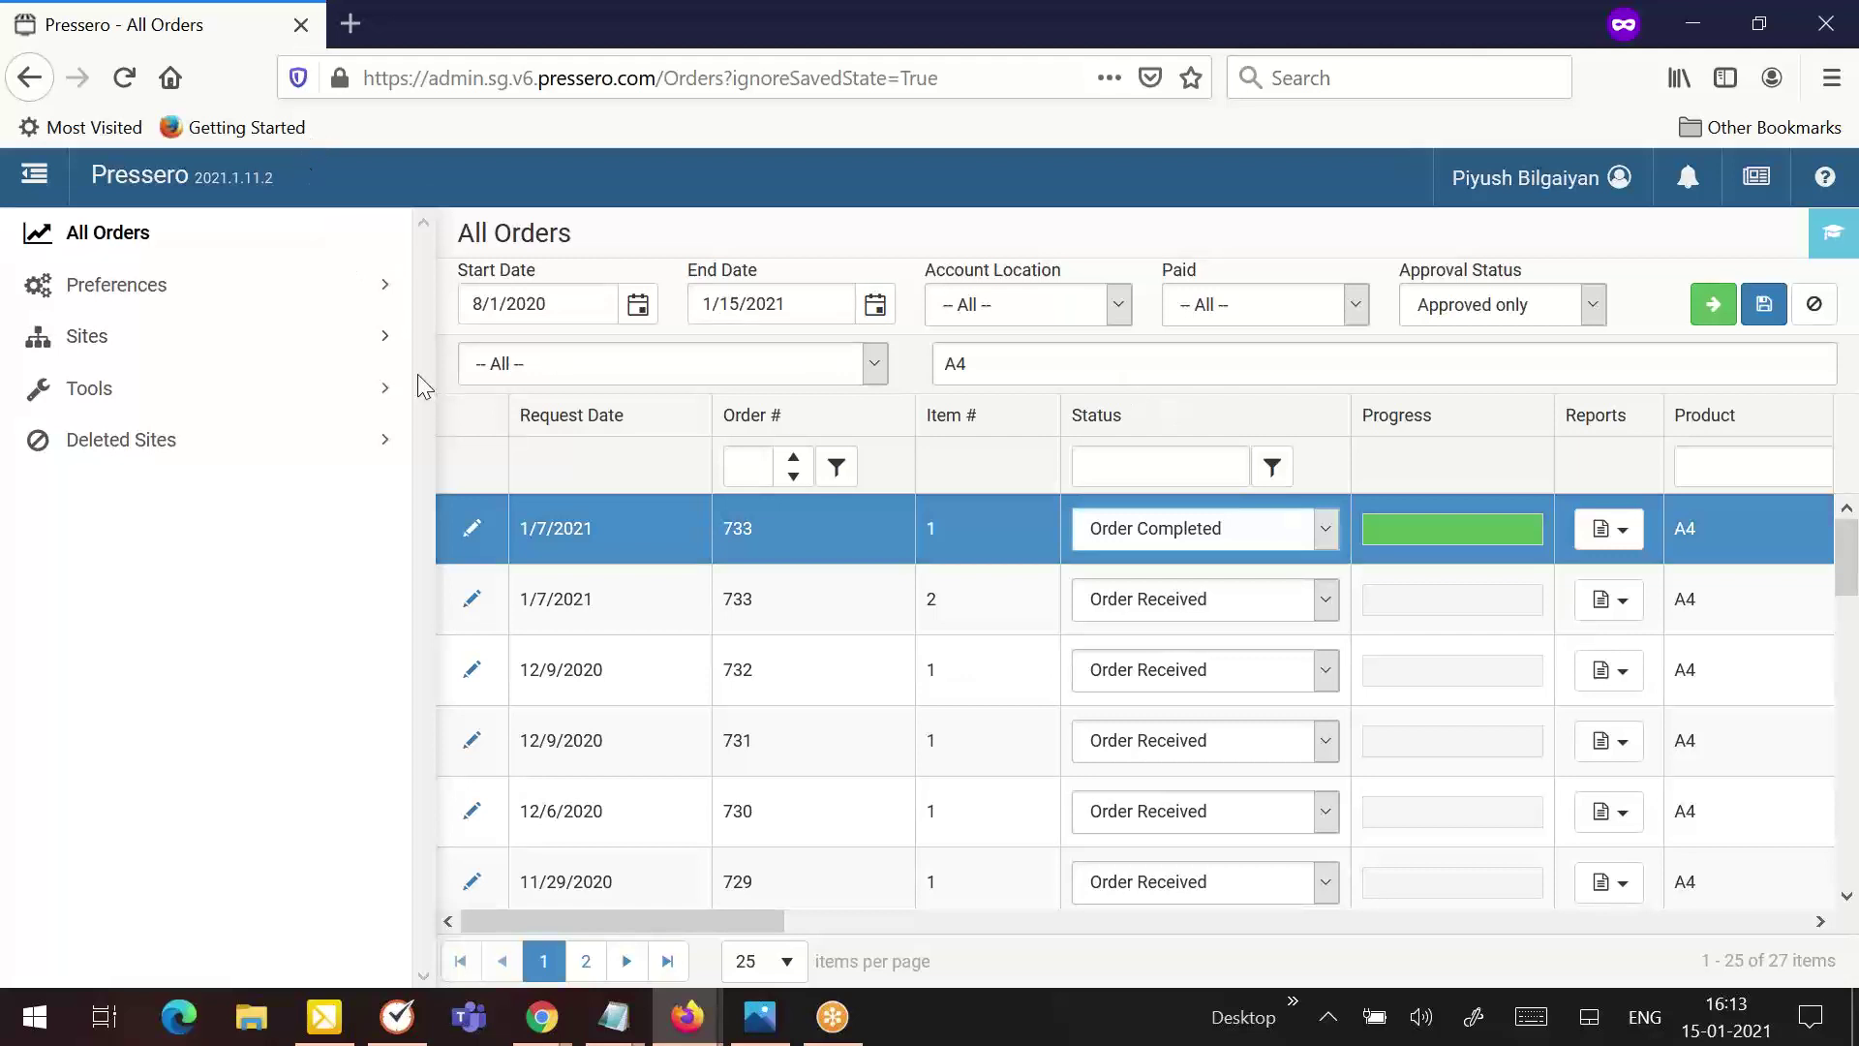
Step: Set the first listed order item's status to Order Cancelled and return it to Order Received
click(1115, 538)
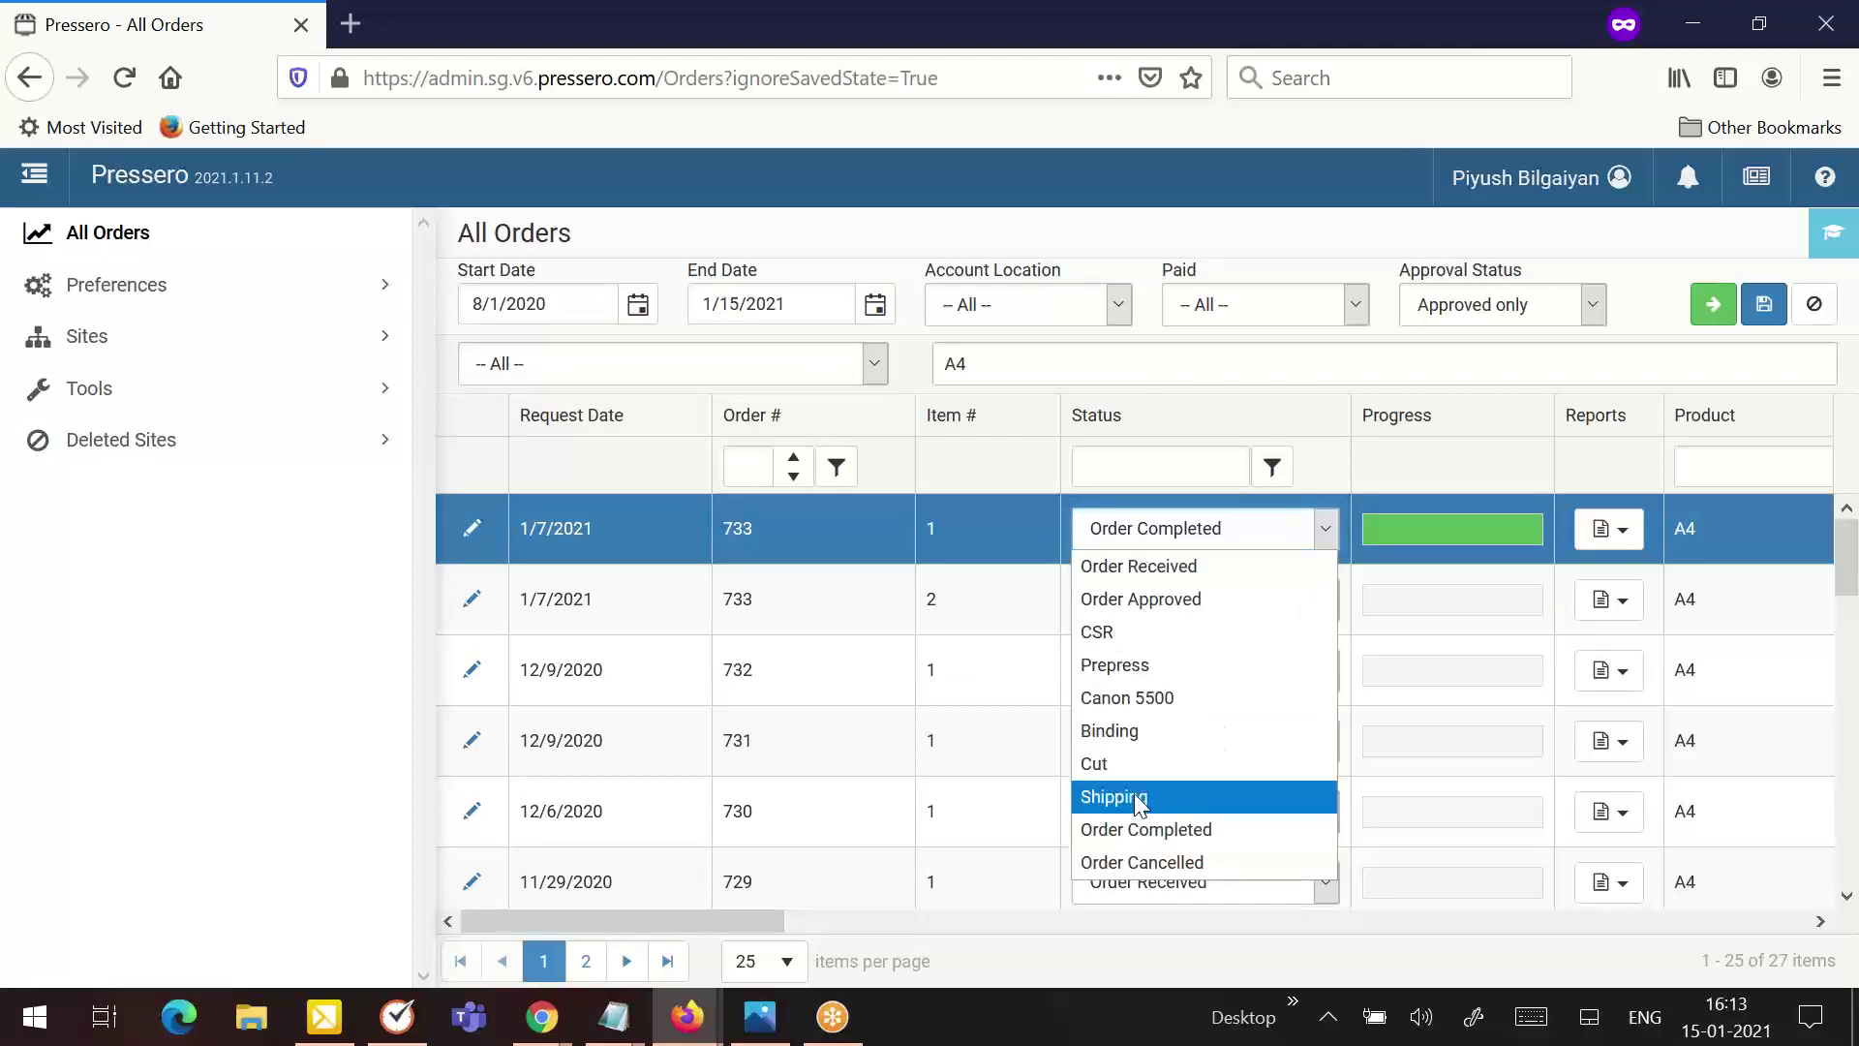
click(1133, 861)
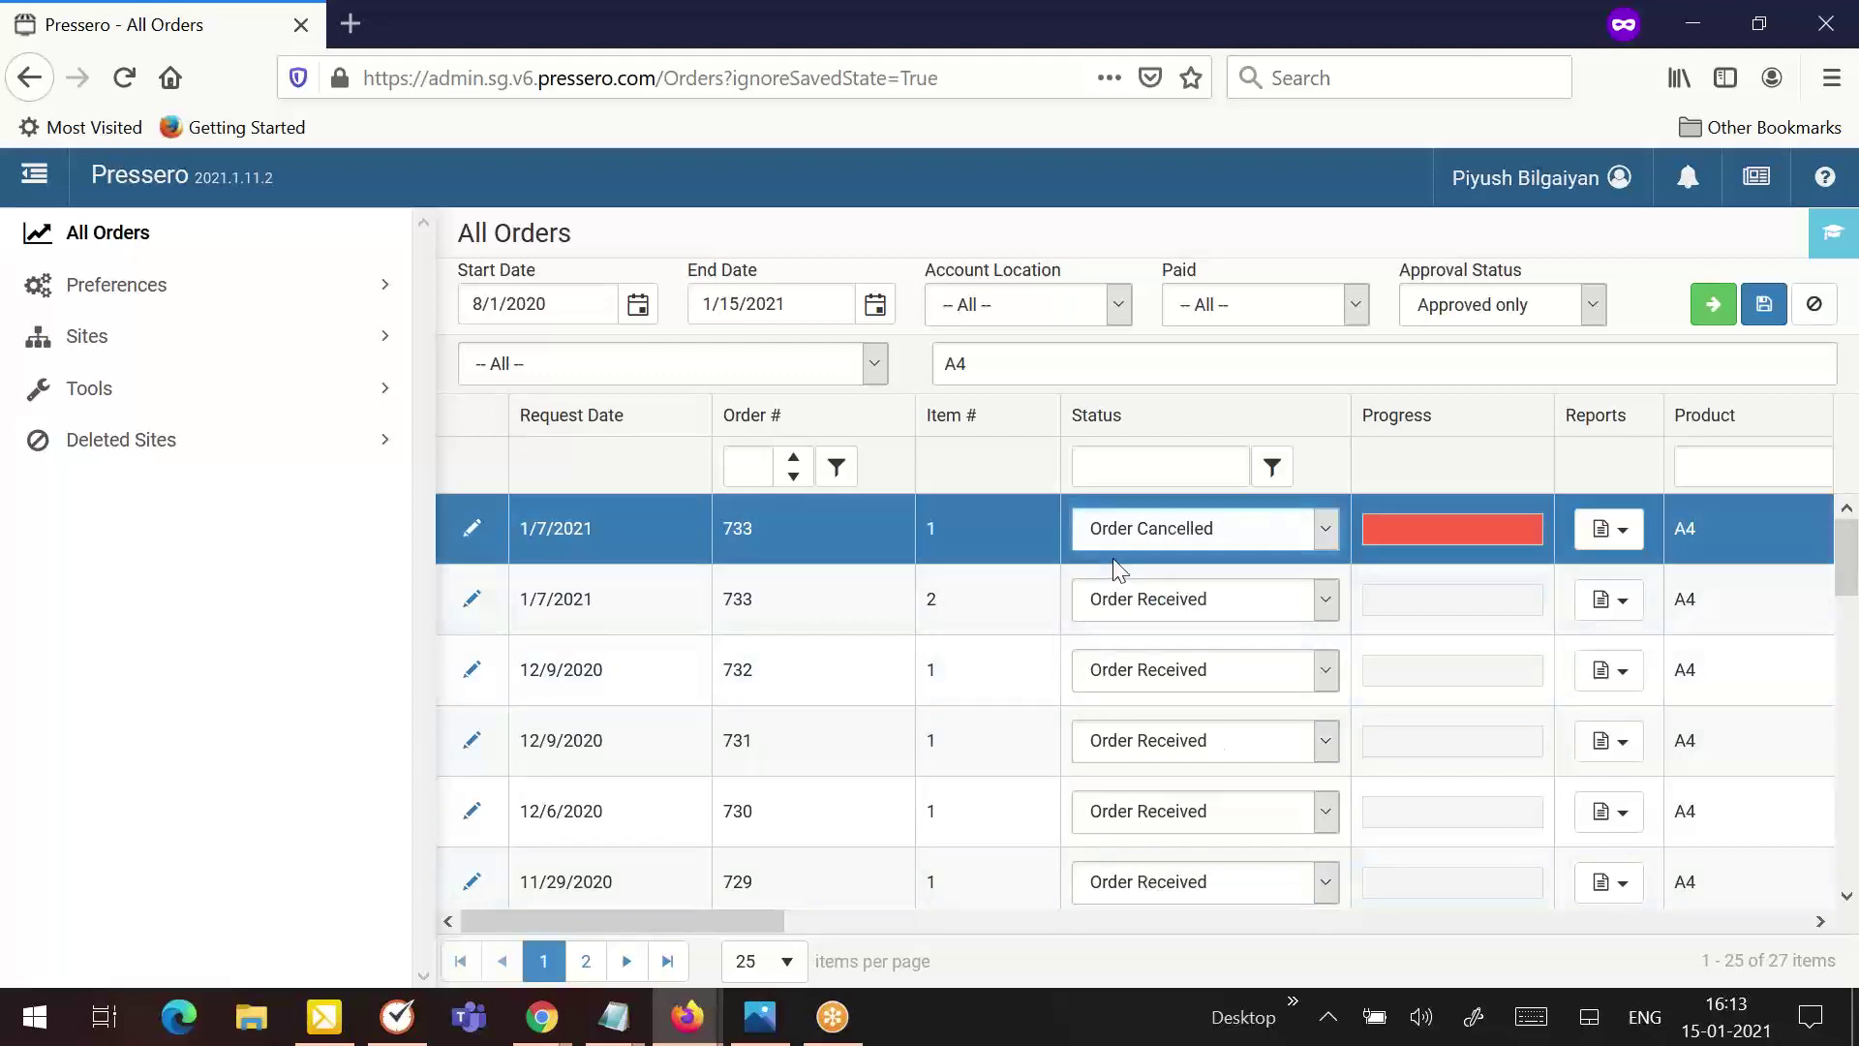
click(1199, 531)
click(1185, 573)
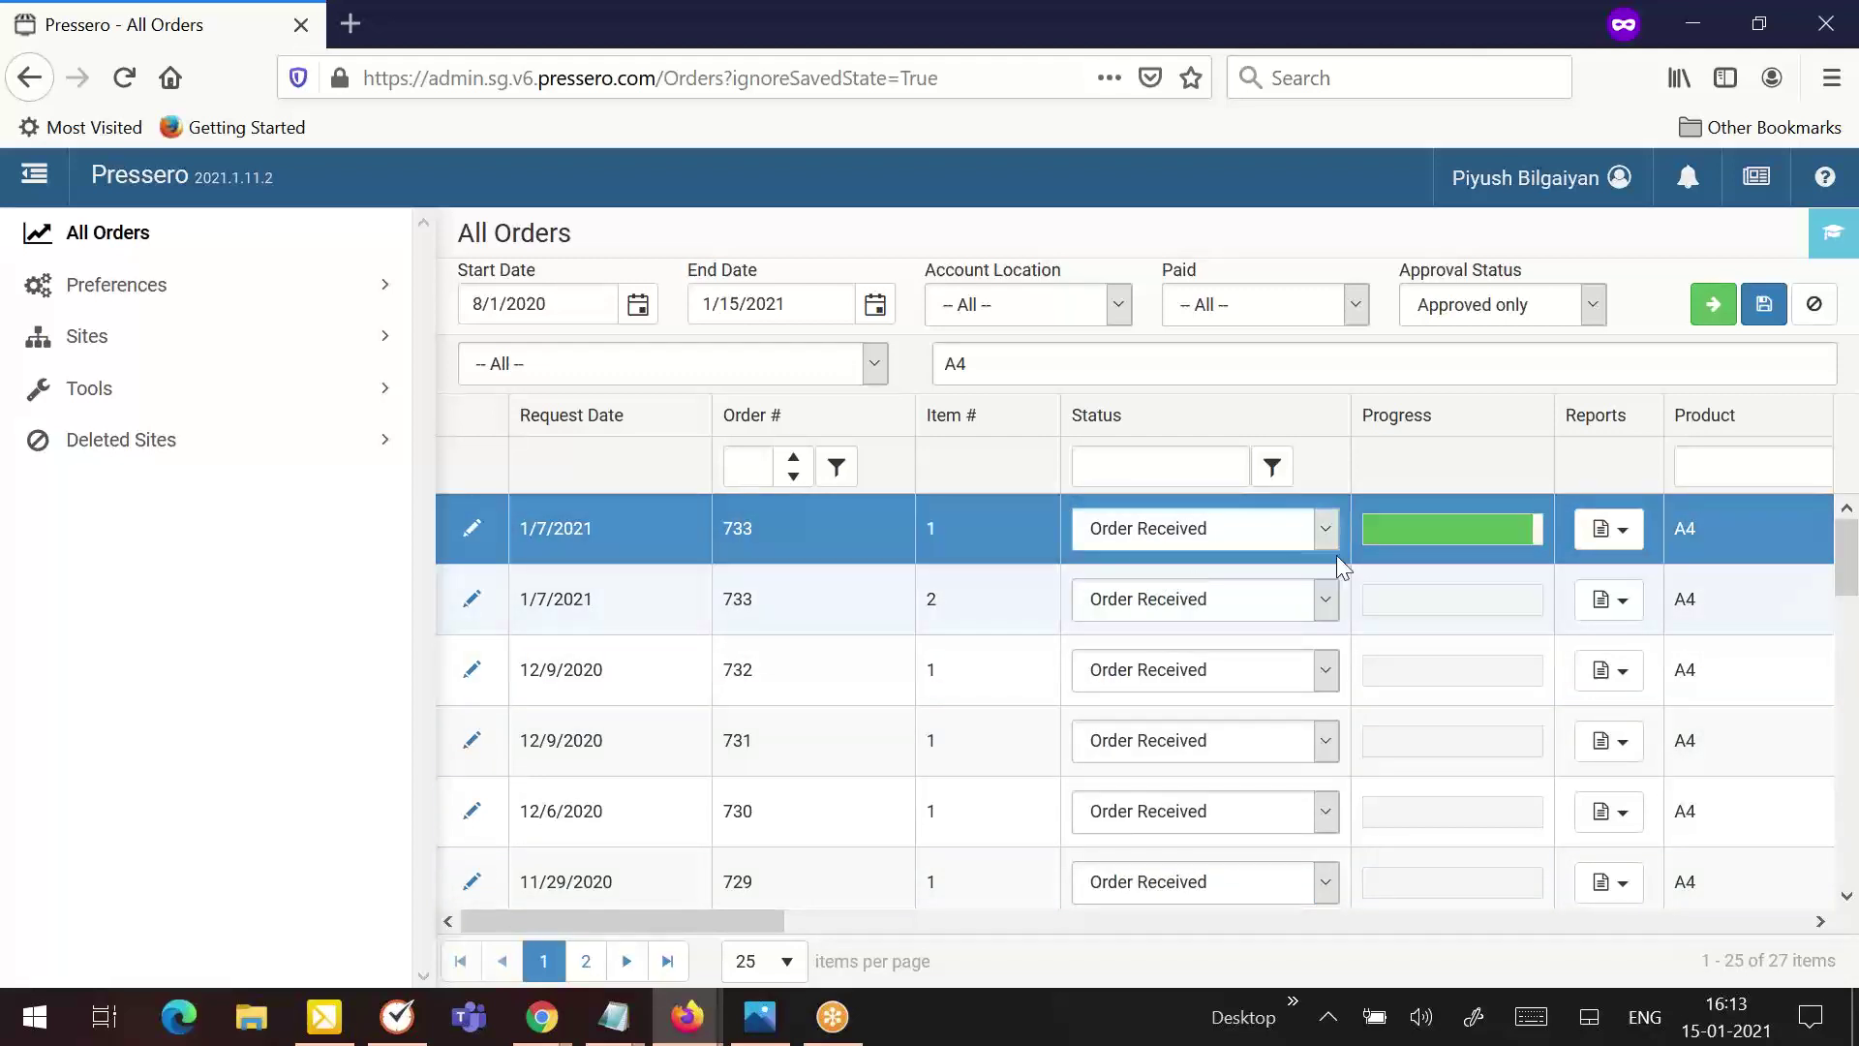
Step: Examine the report types offered for the first listed order item, and close the list of reports
click(1625, 542)
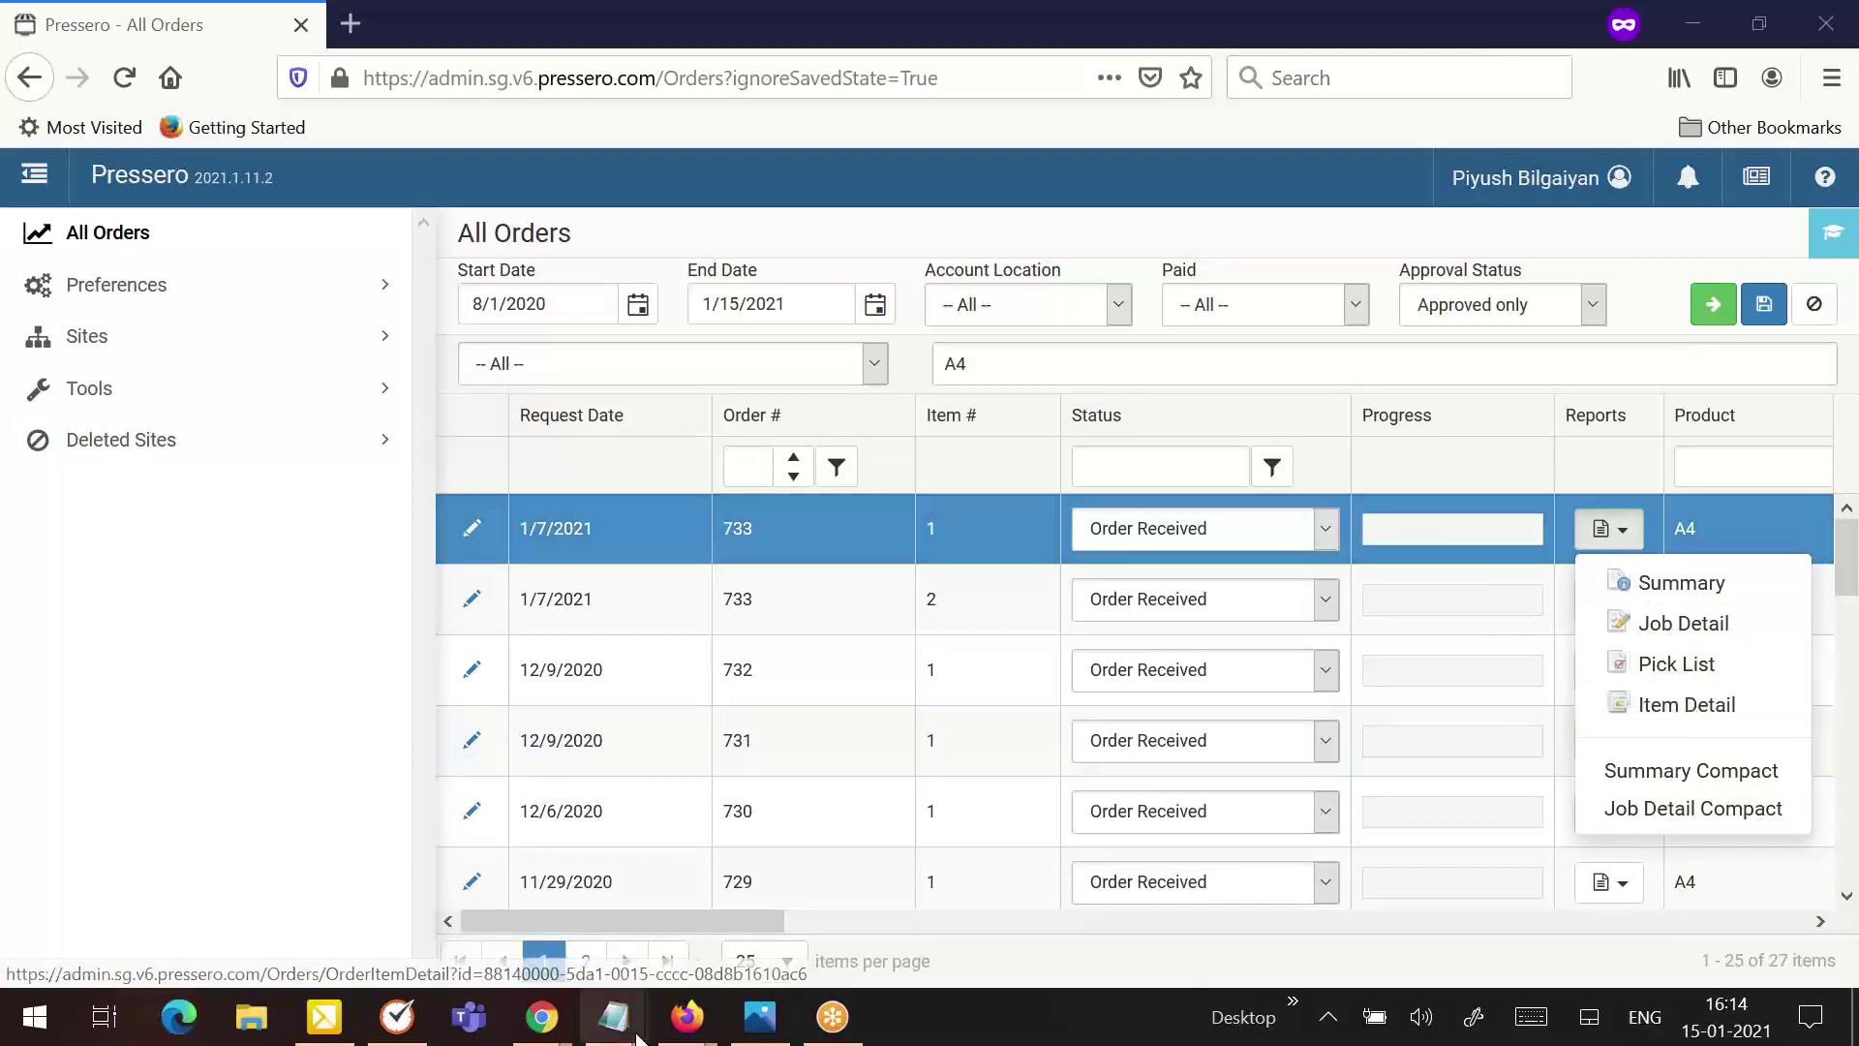
click(1407, 927)
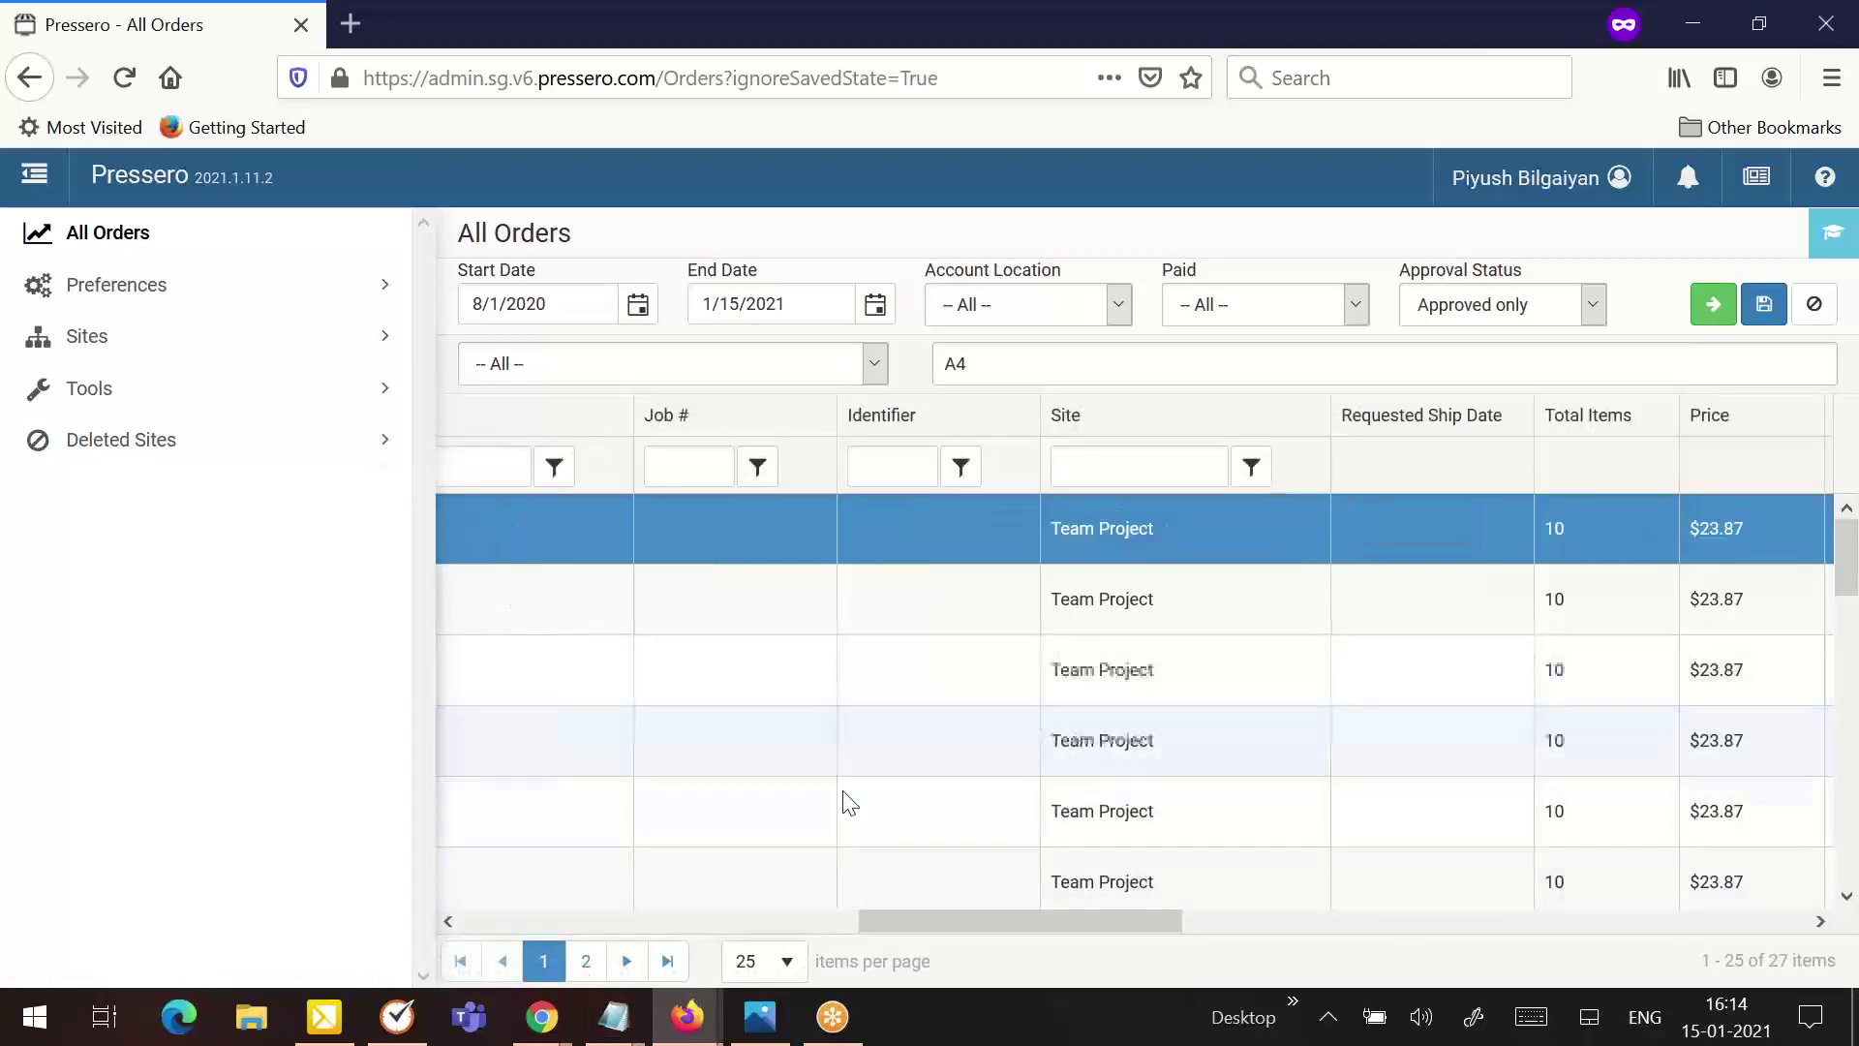
drag(910, 920, 720, 920)
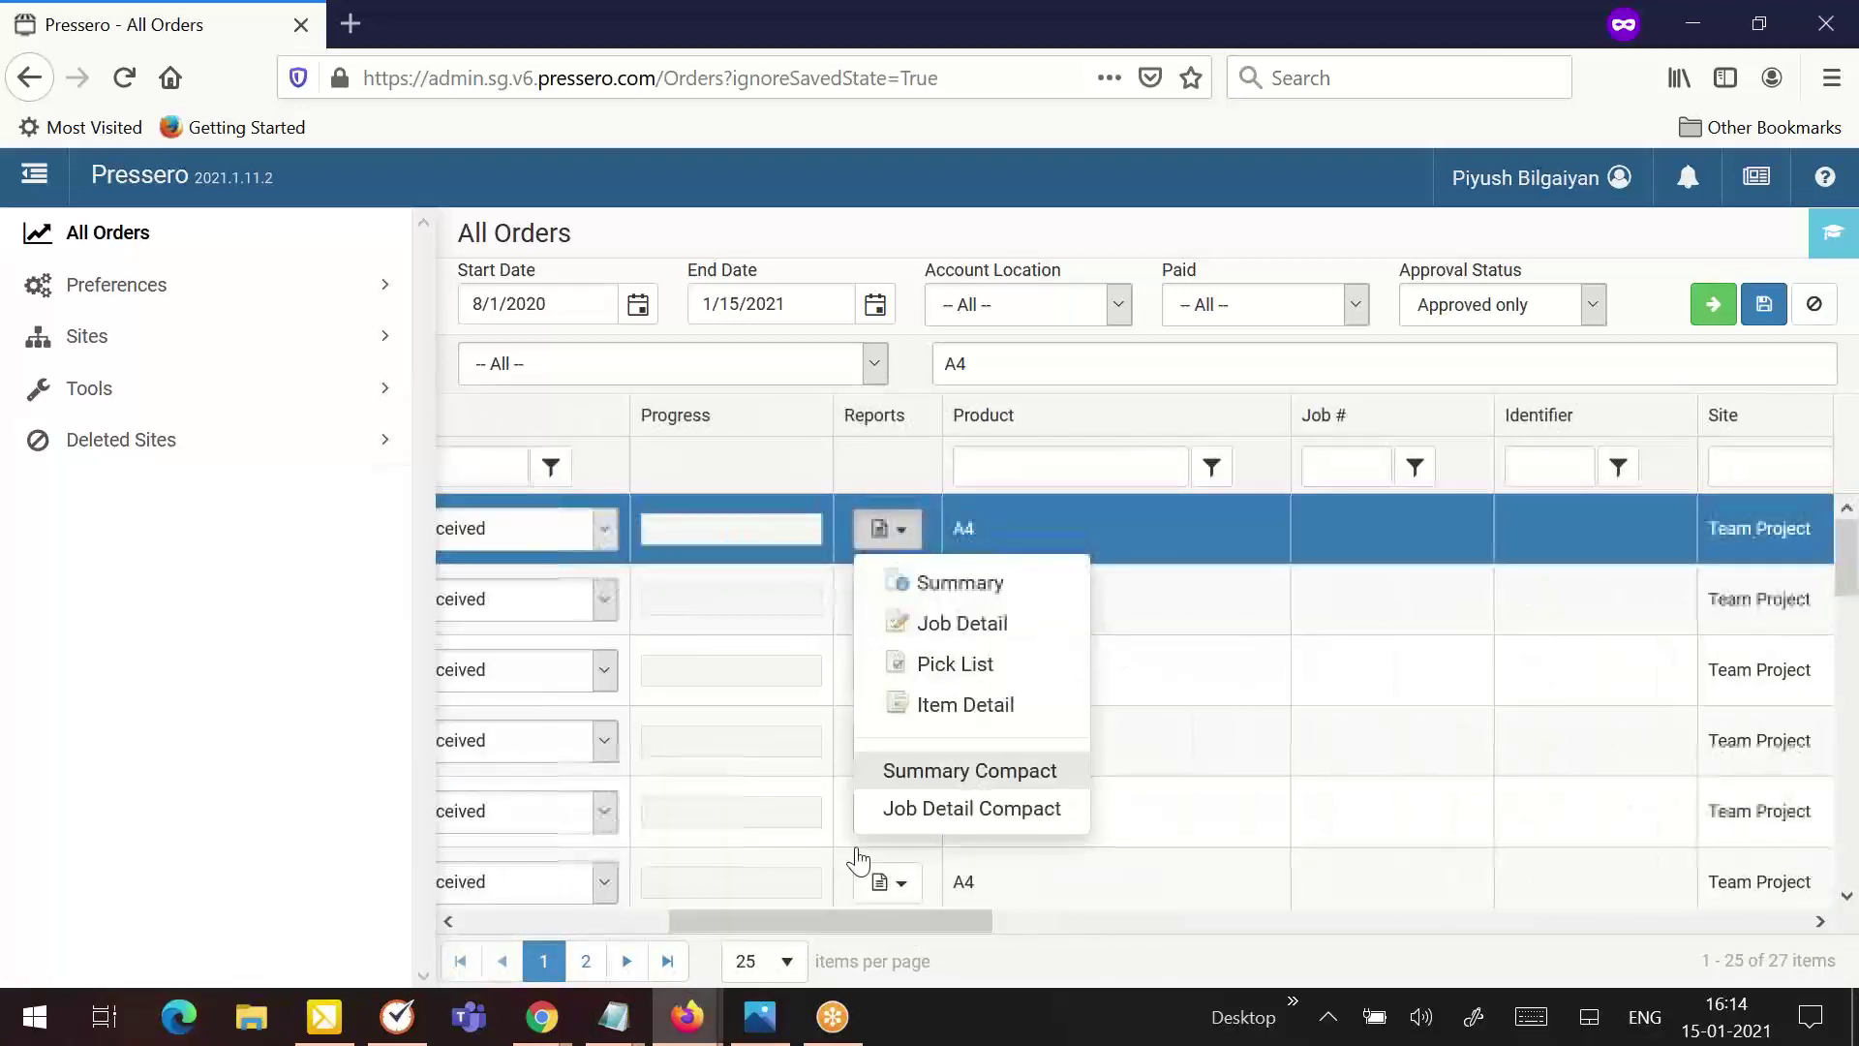
click(1182, 614)
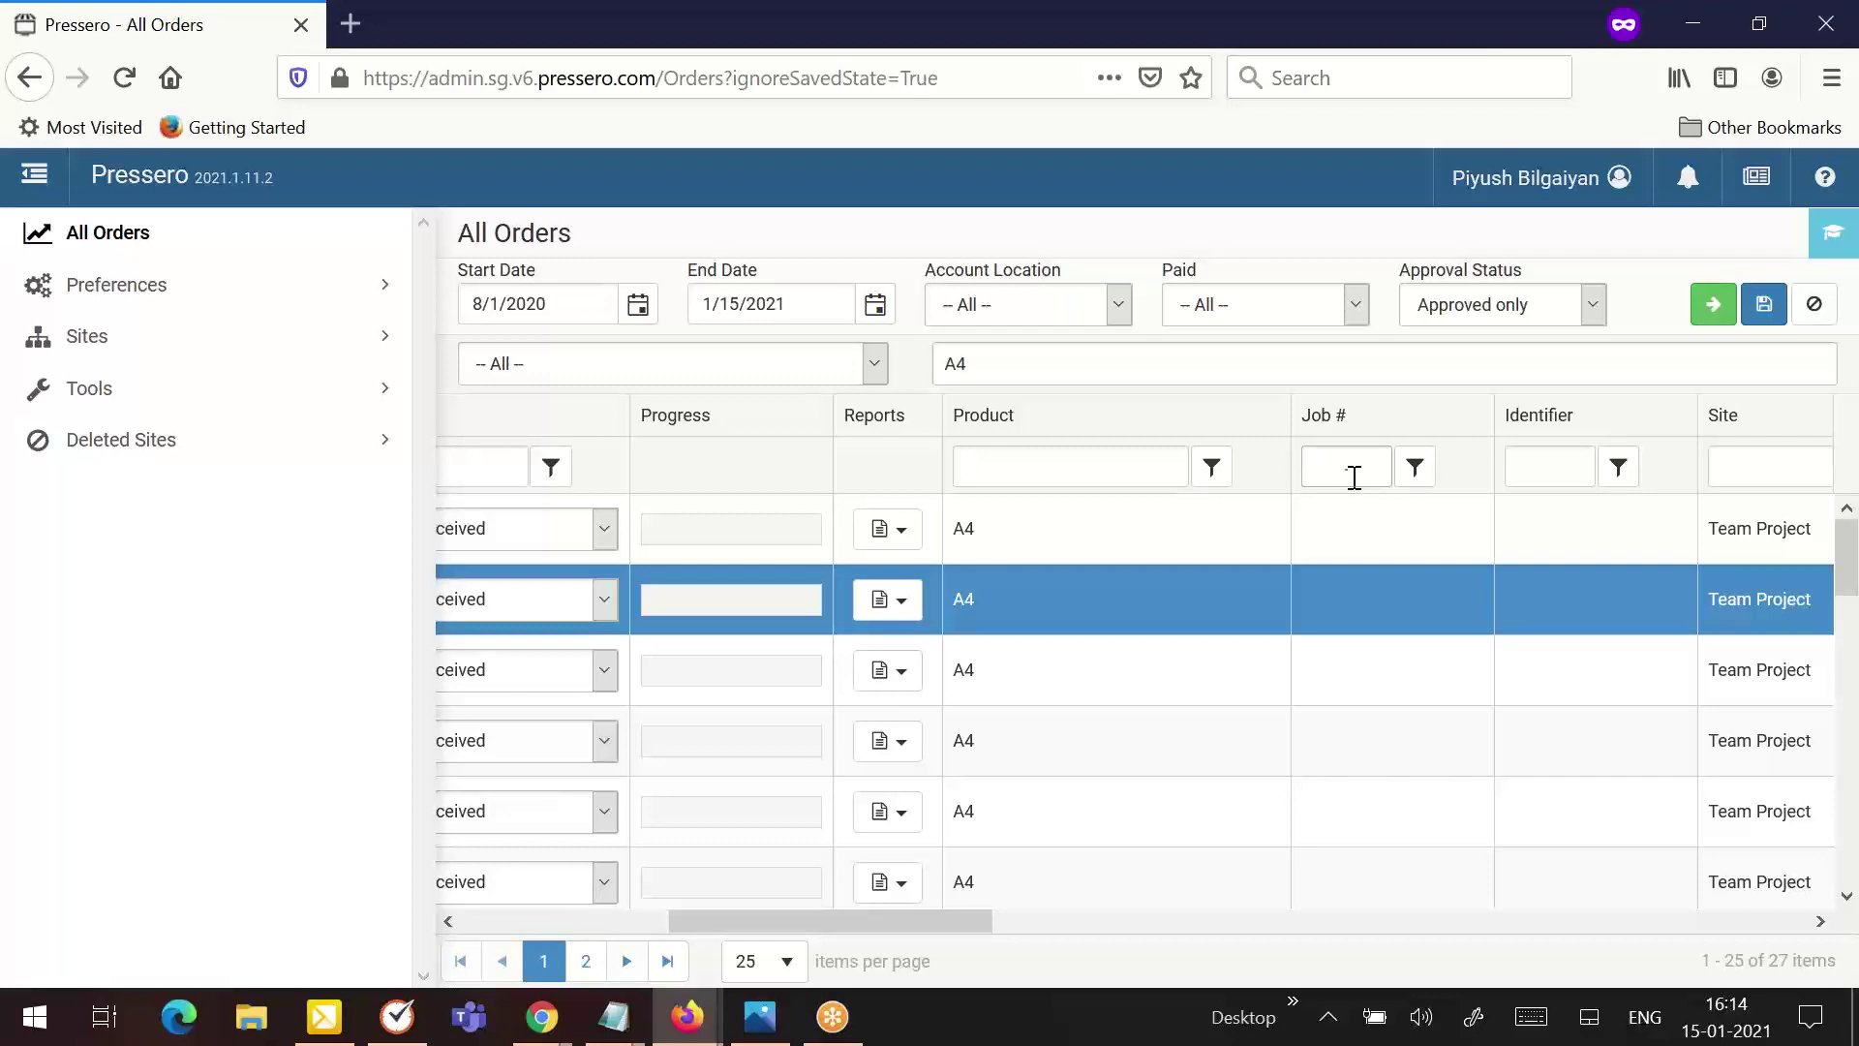
Step: Examine the order list's remaining columns, from Job # and Identifier through Site, Price, Vendor and Bill To to Projected Ship Date
scroll(1350, 620, down, 3)
scroll(1352, 641, up, 3)
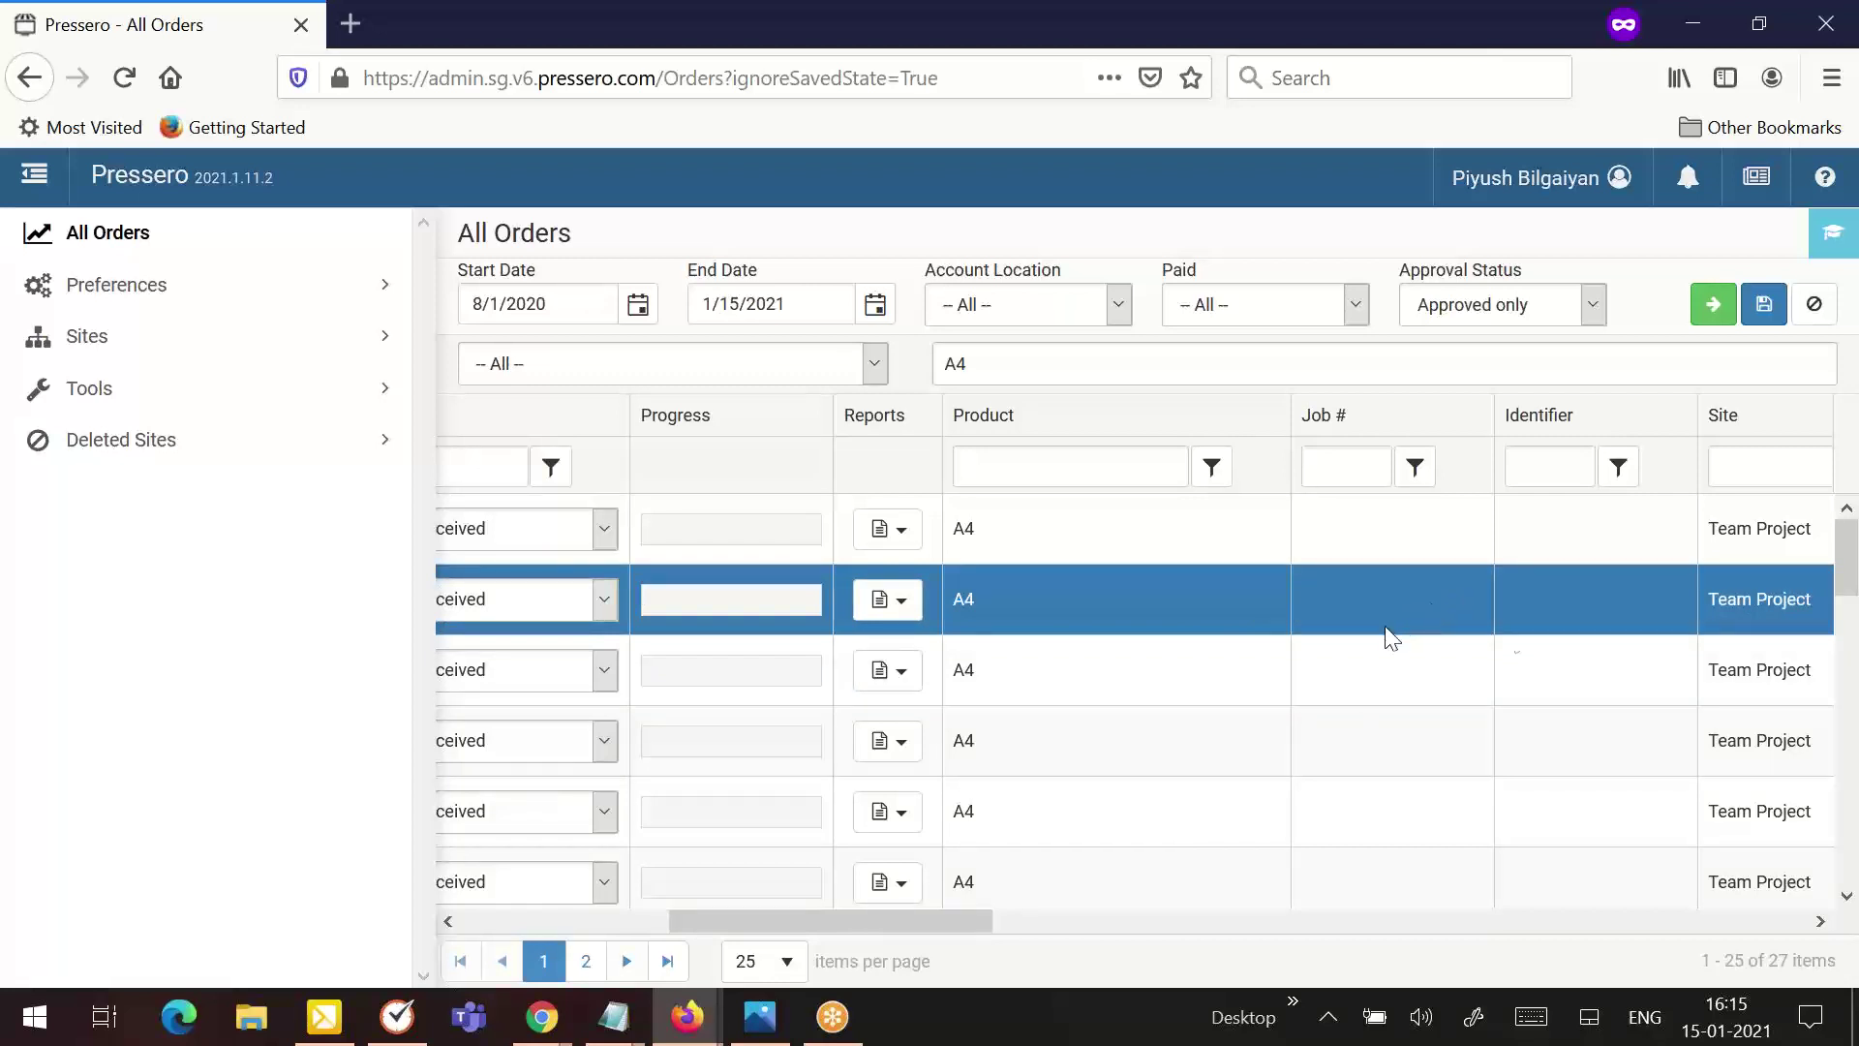
click(1540, 468)
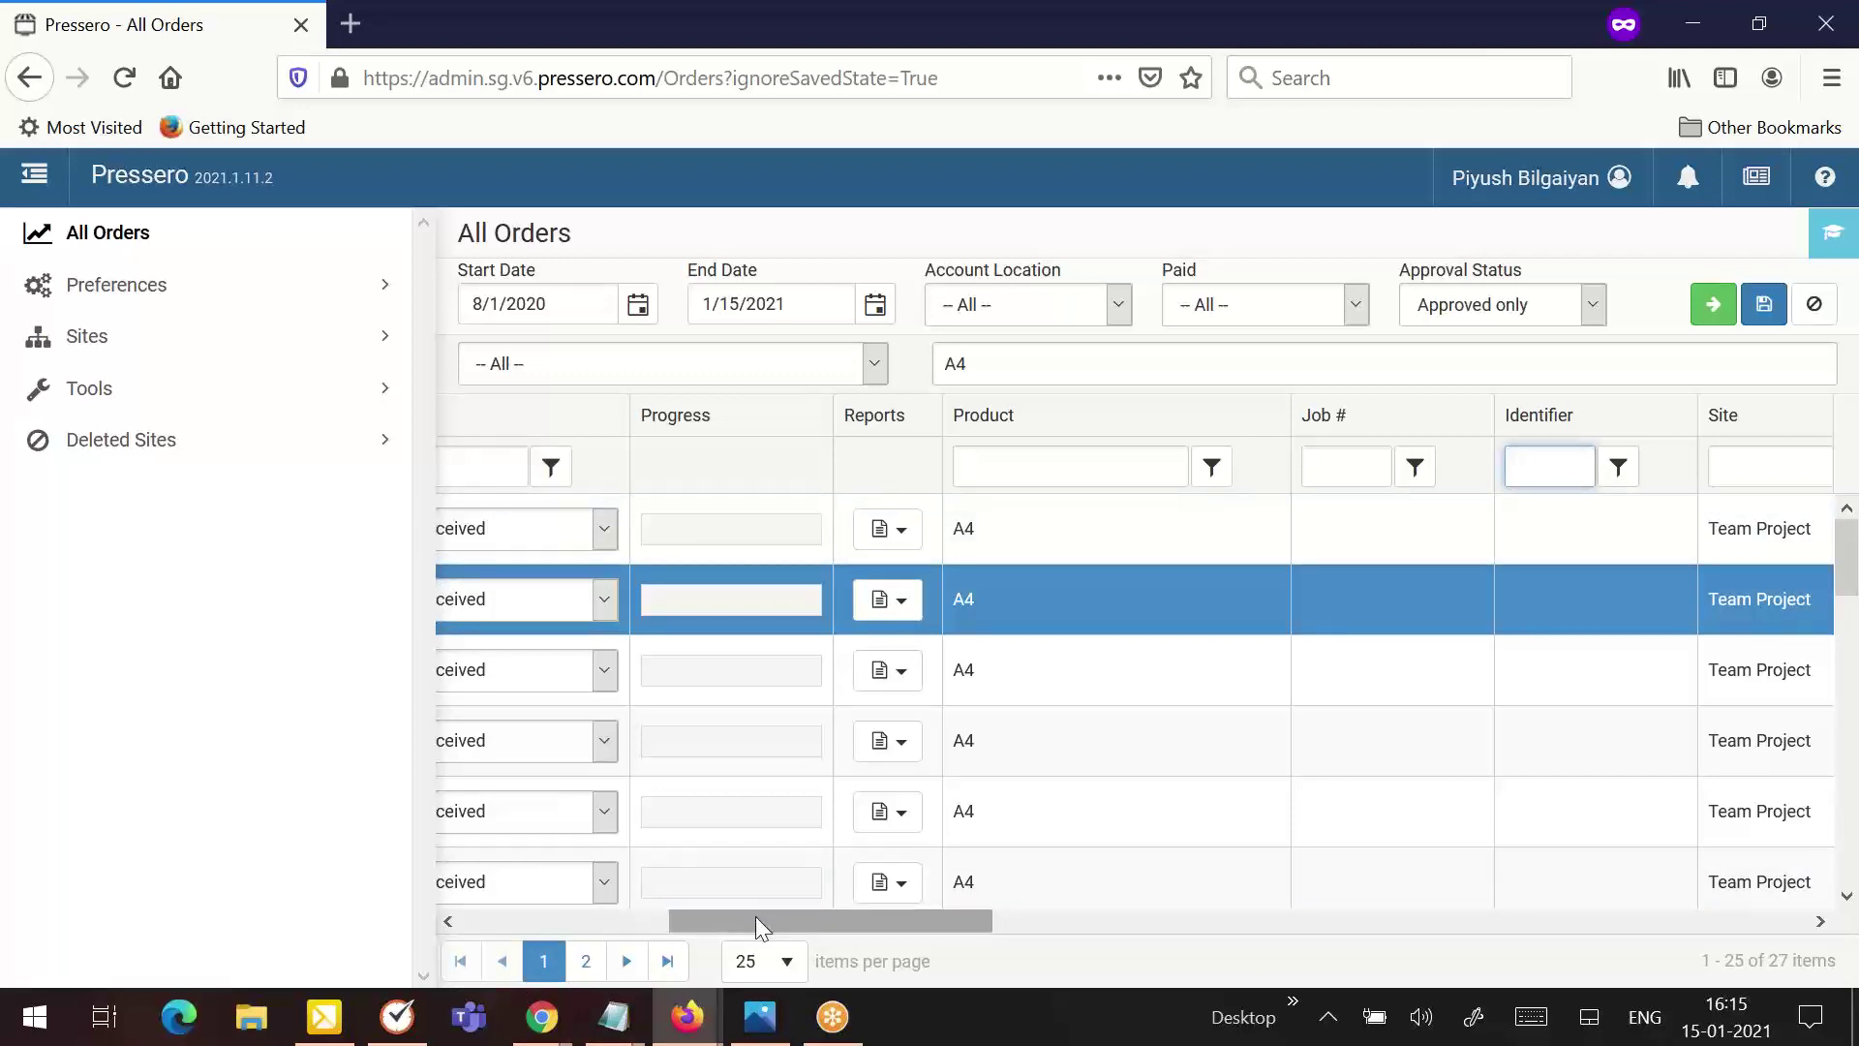
drag(756, 916, 960, 937)
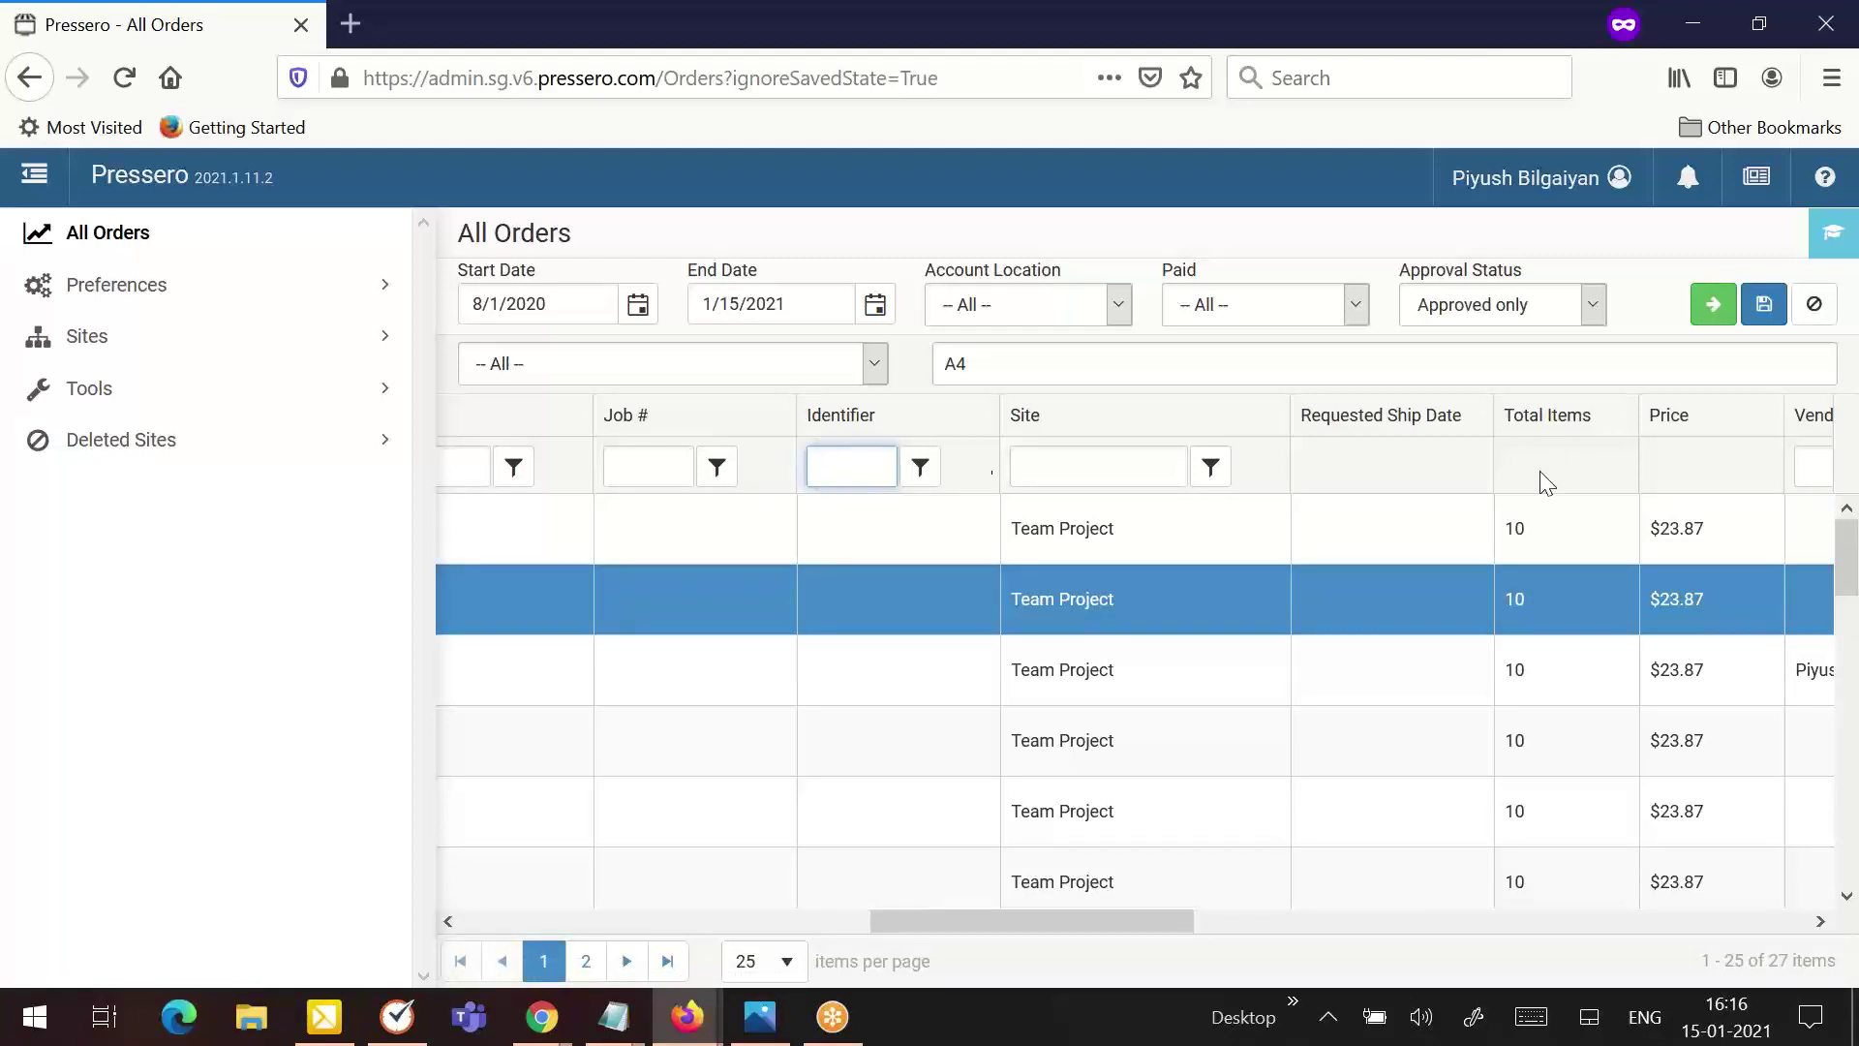
drag(950, 917, 1262, 962)
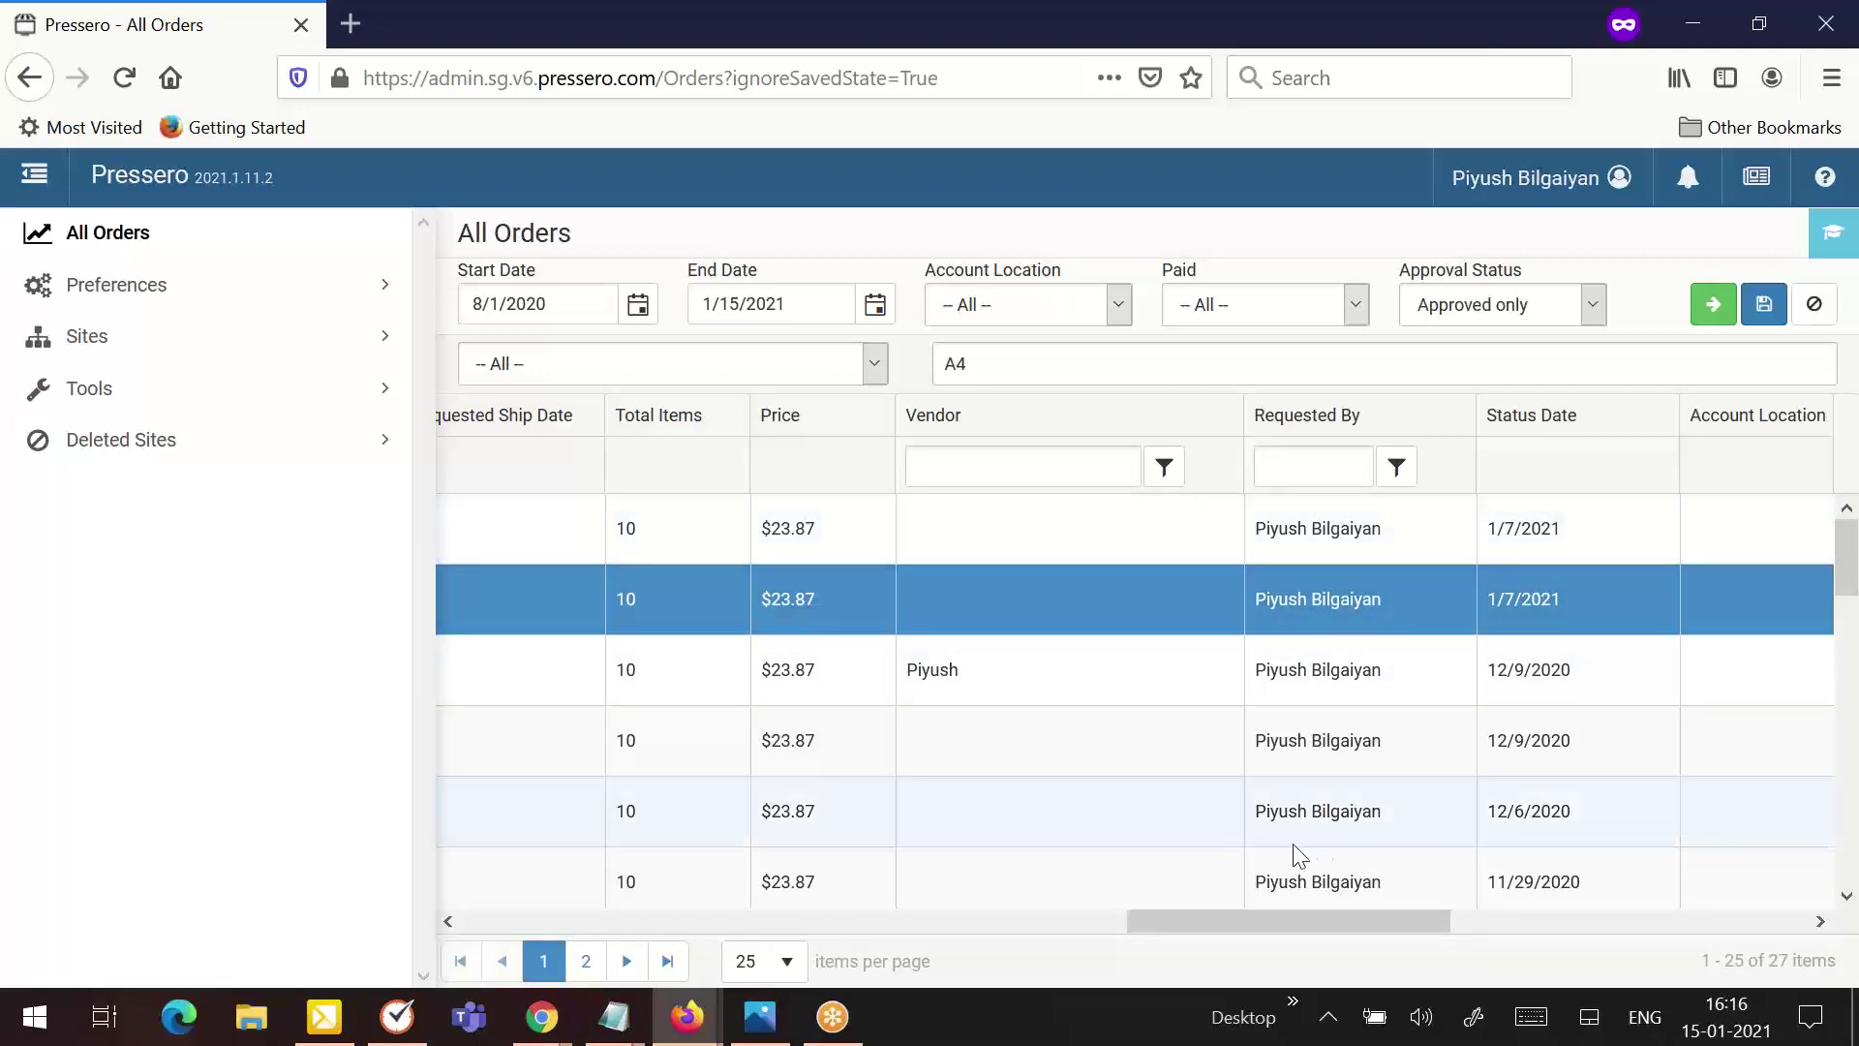
drag(1292, 912, 1400, 903)
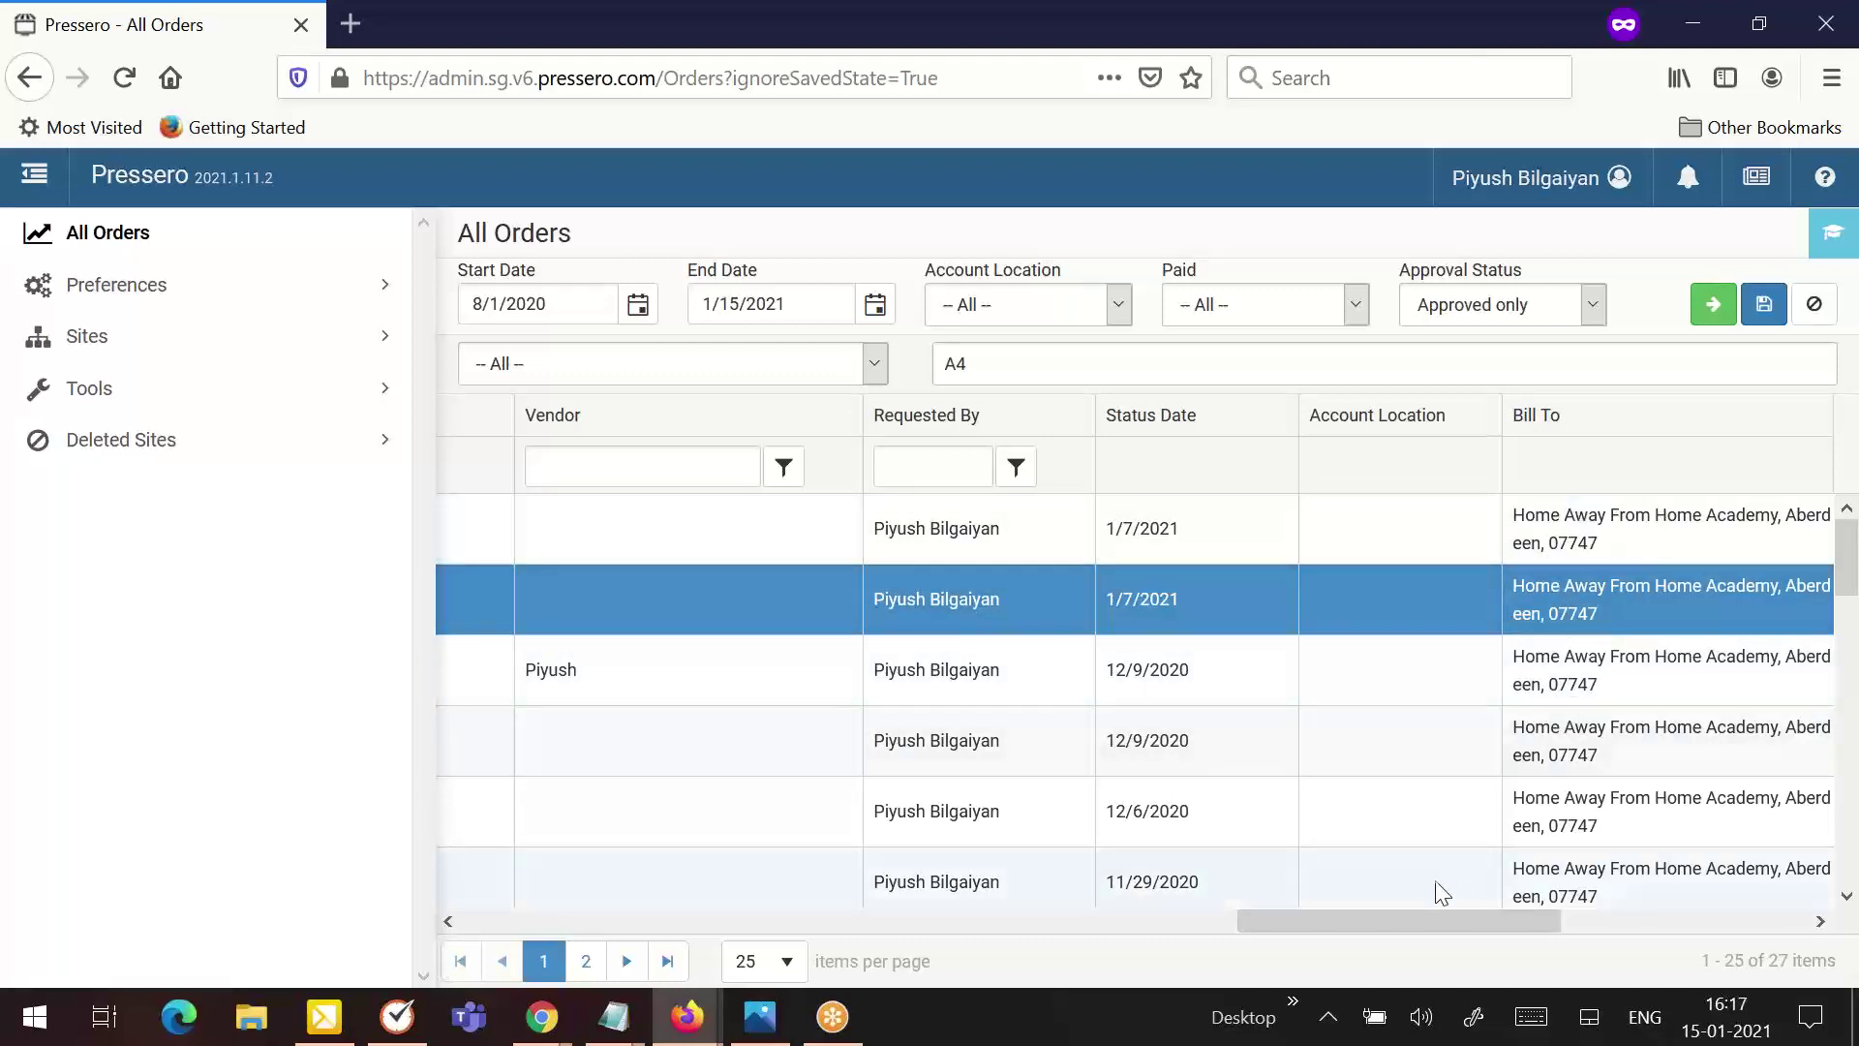
drag(1423, 923, 1479, 914)
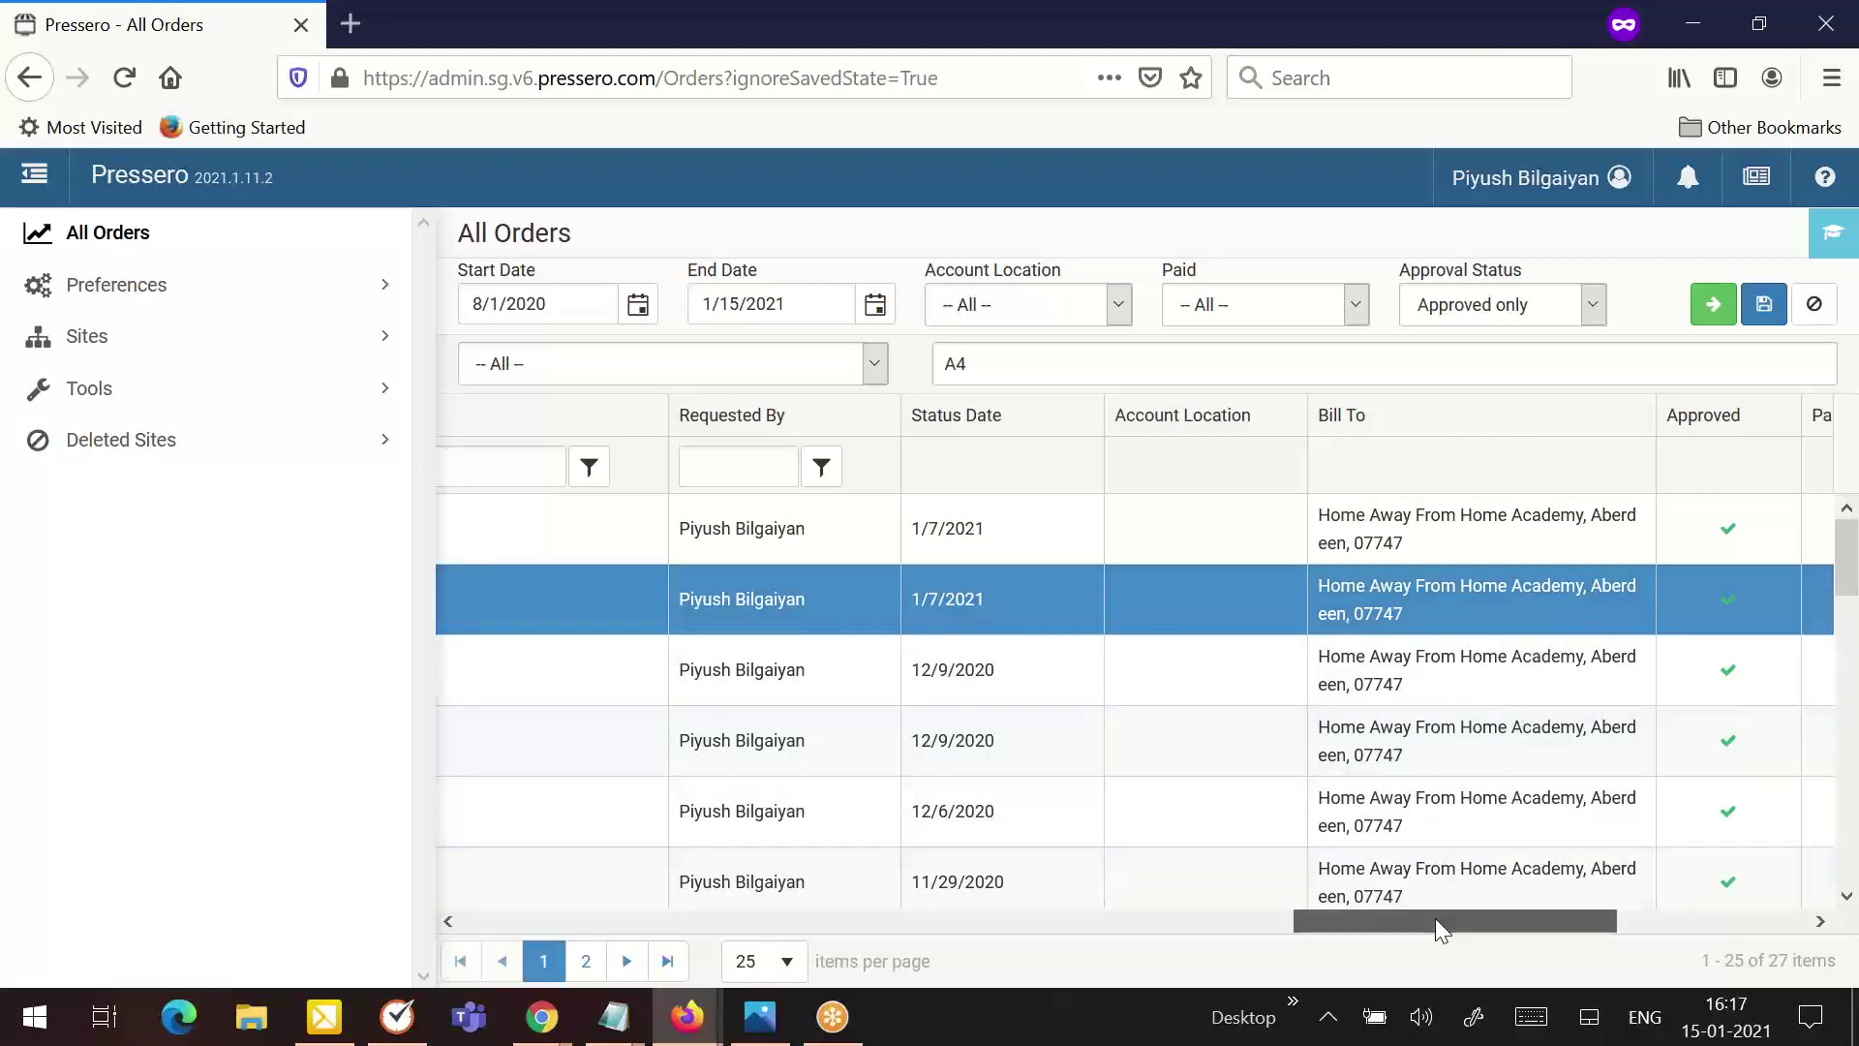
drag(1435, 924, 1648, 931)
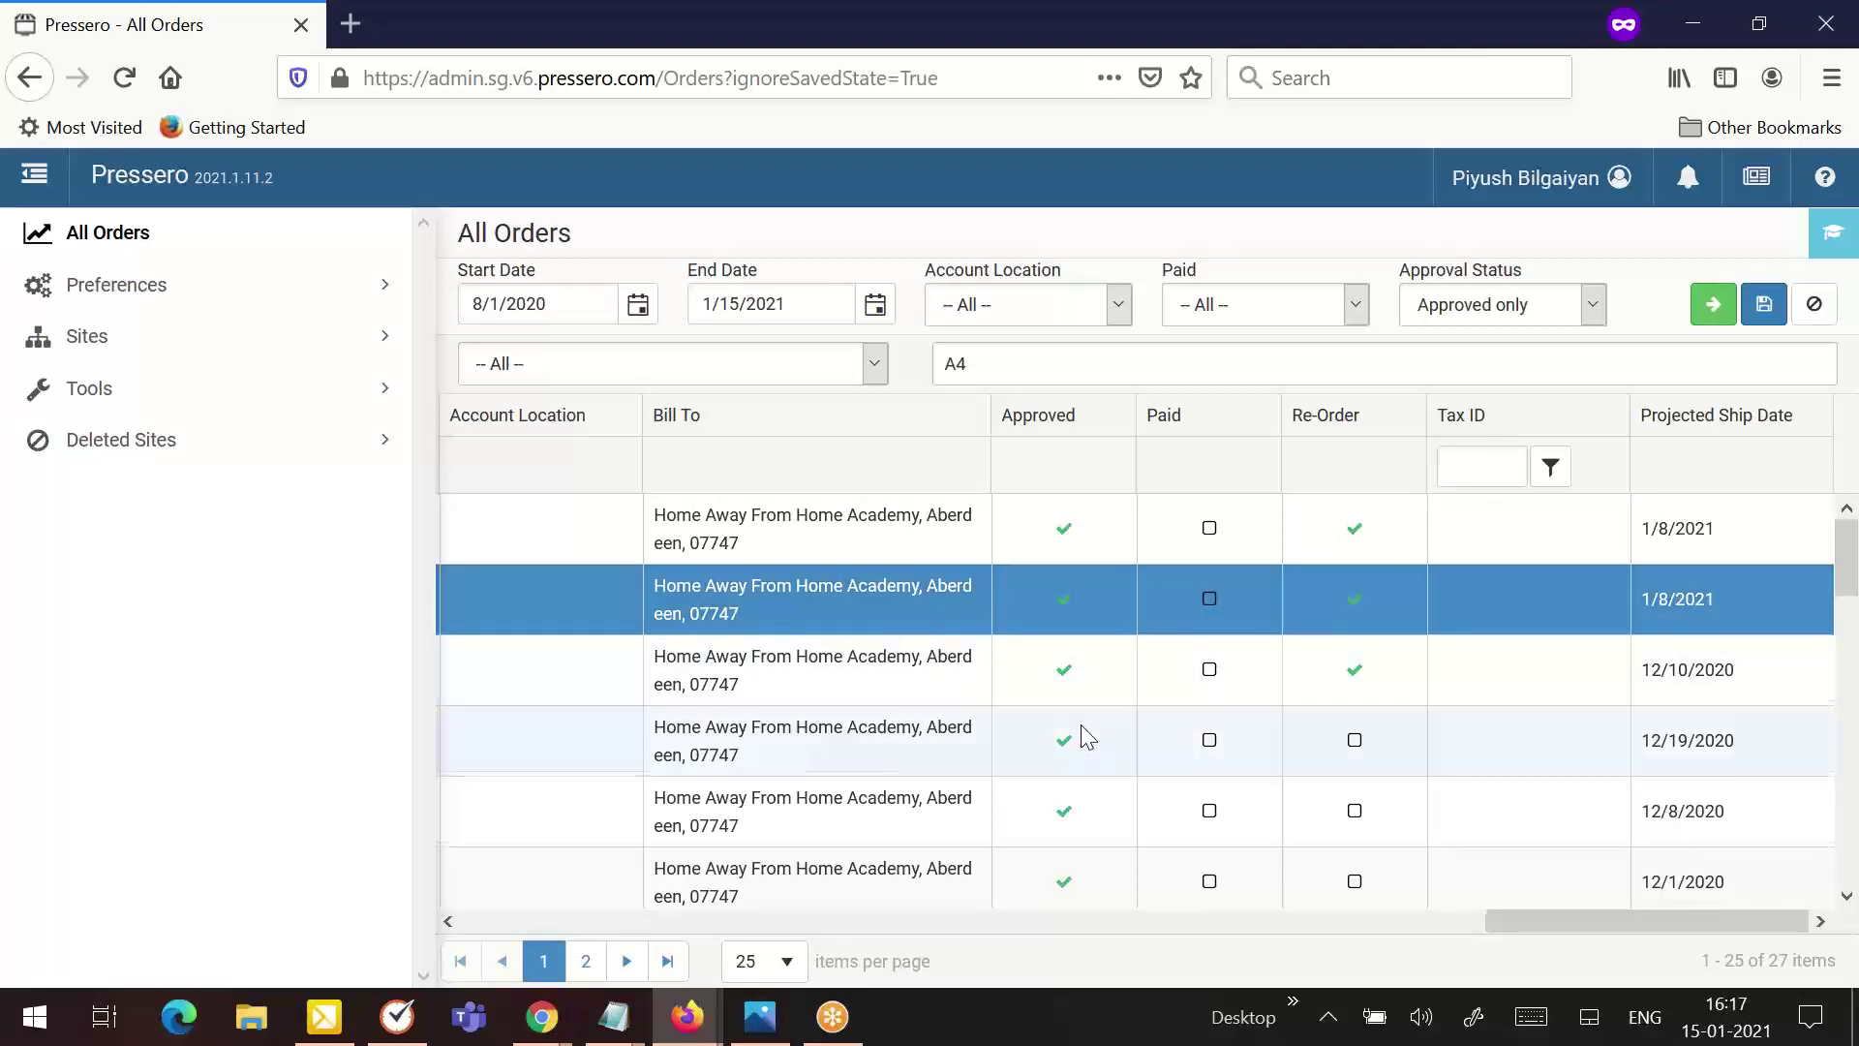
scroll(1081, 740, down, 3)
scroll(1080, 755, down, 4)
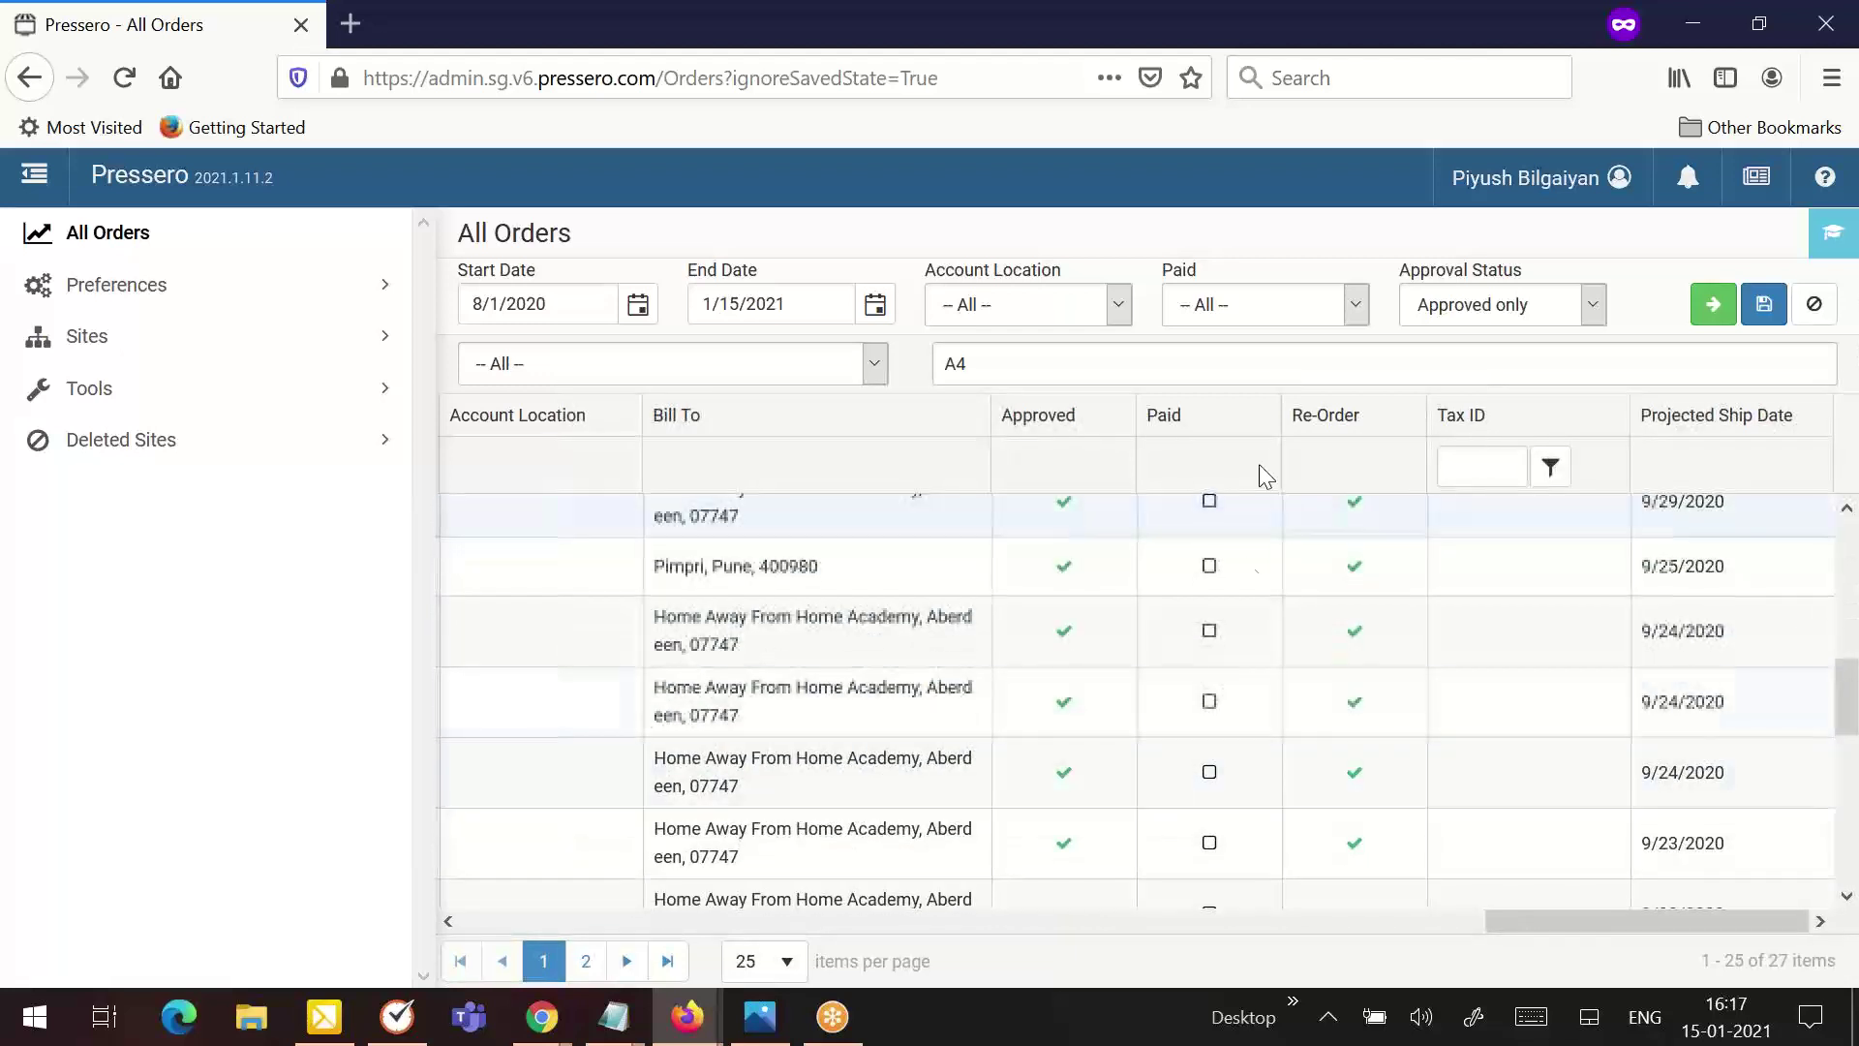
Step: Filter the A4 orders to the approval status Unapproved only and refresh the list
click(1463, 310)
click(1500, 406)
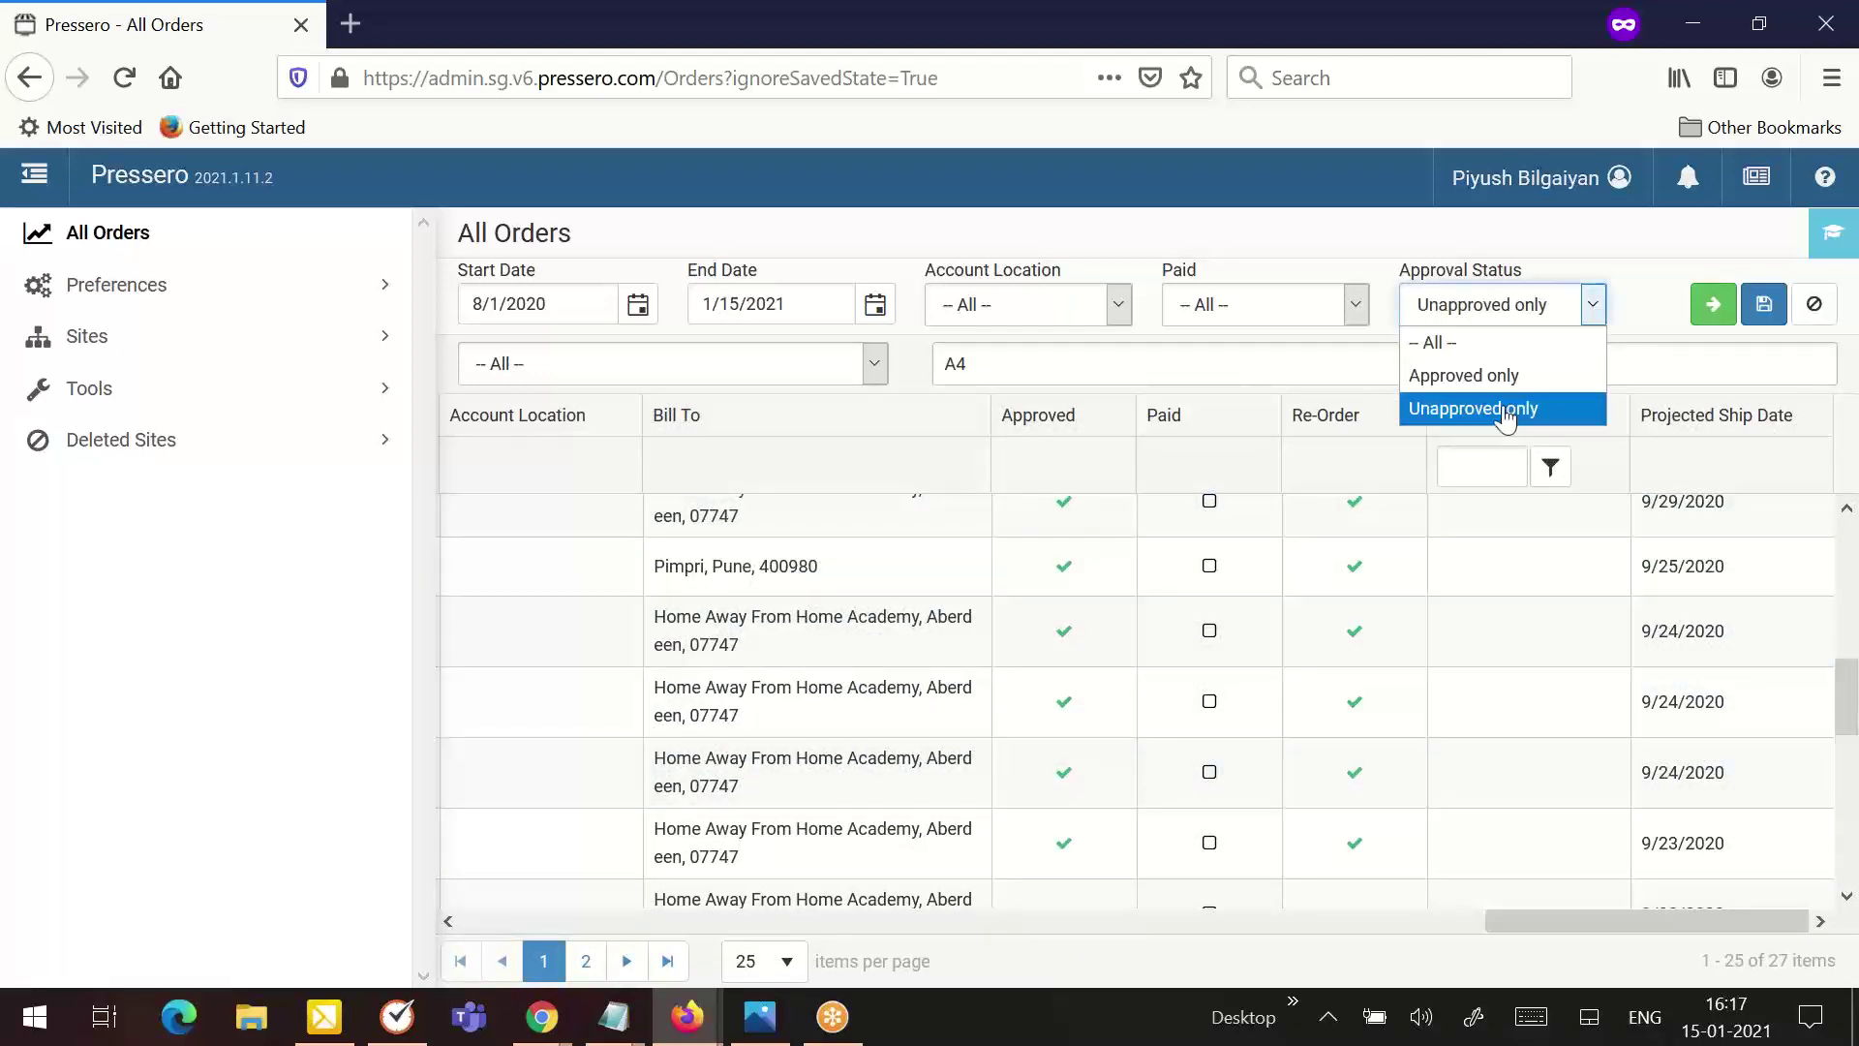
click(1712, 304)
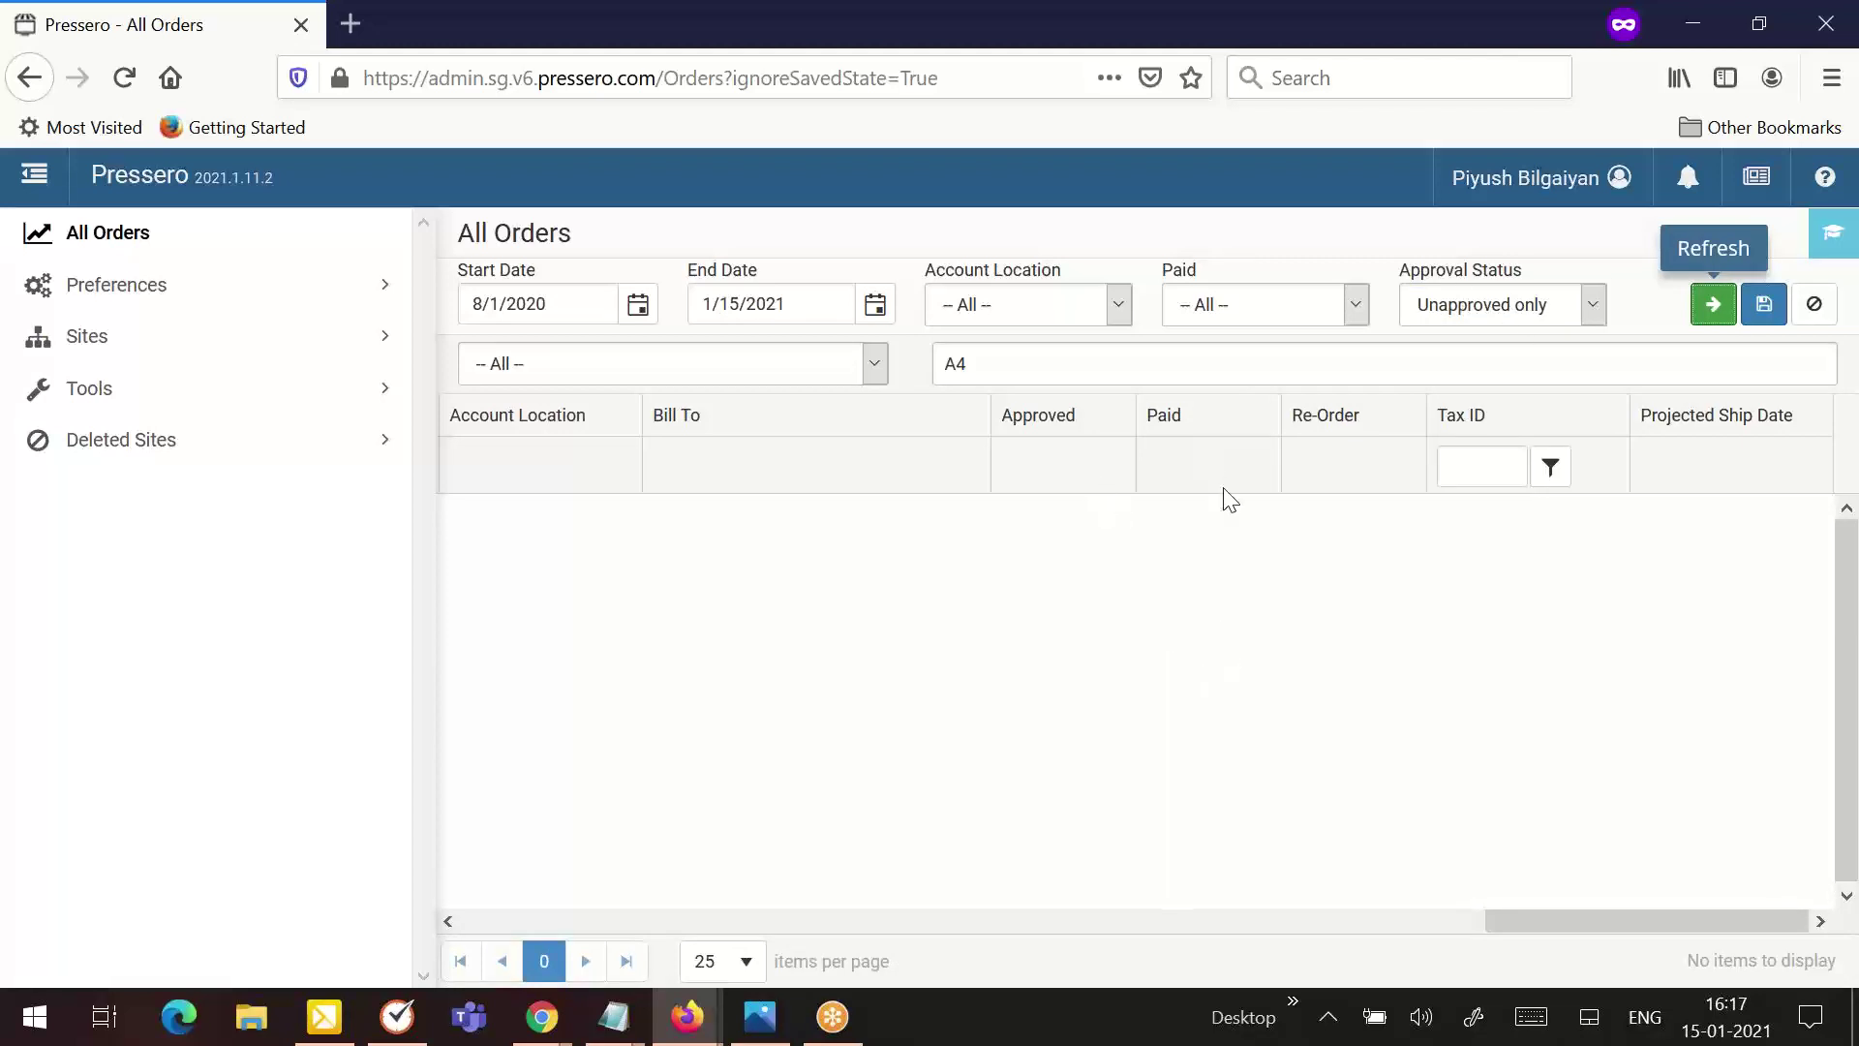
Step: Set the approval status filter to All and refresh the order list
click(1458, 306)
click(1458, 348)
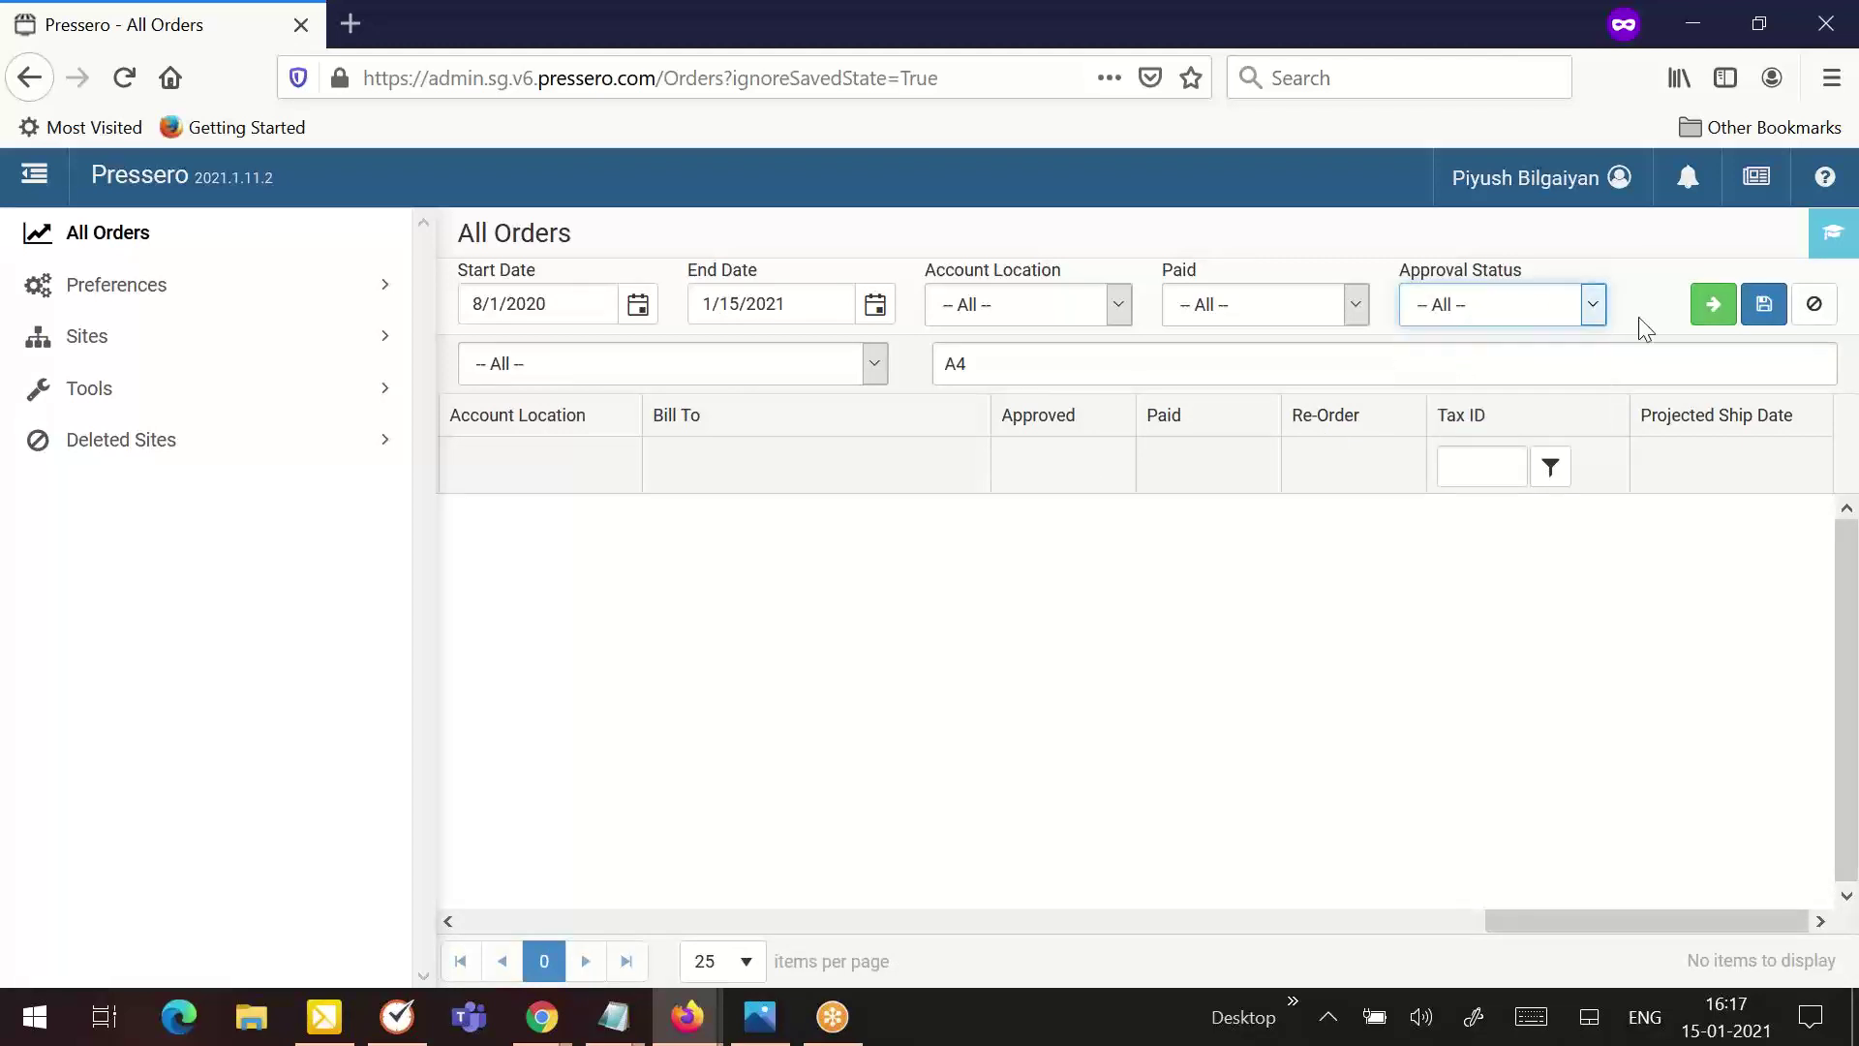
click(1706, 315)
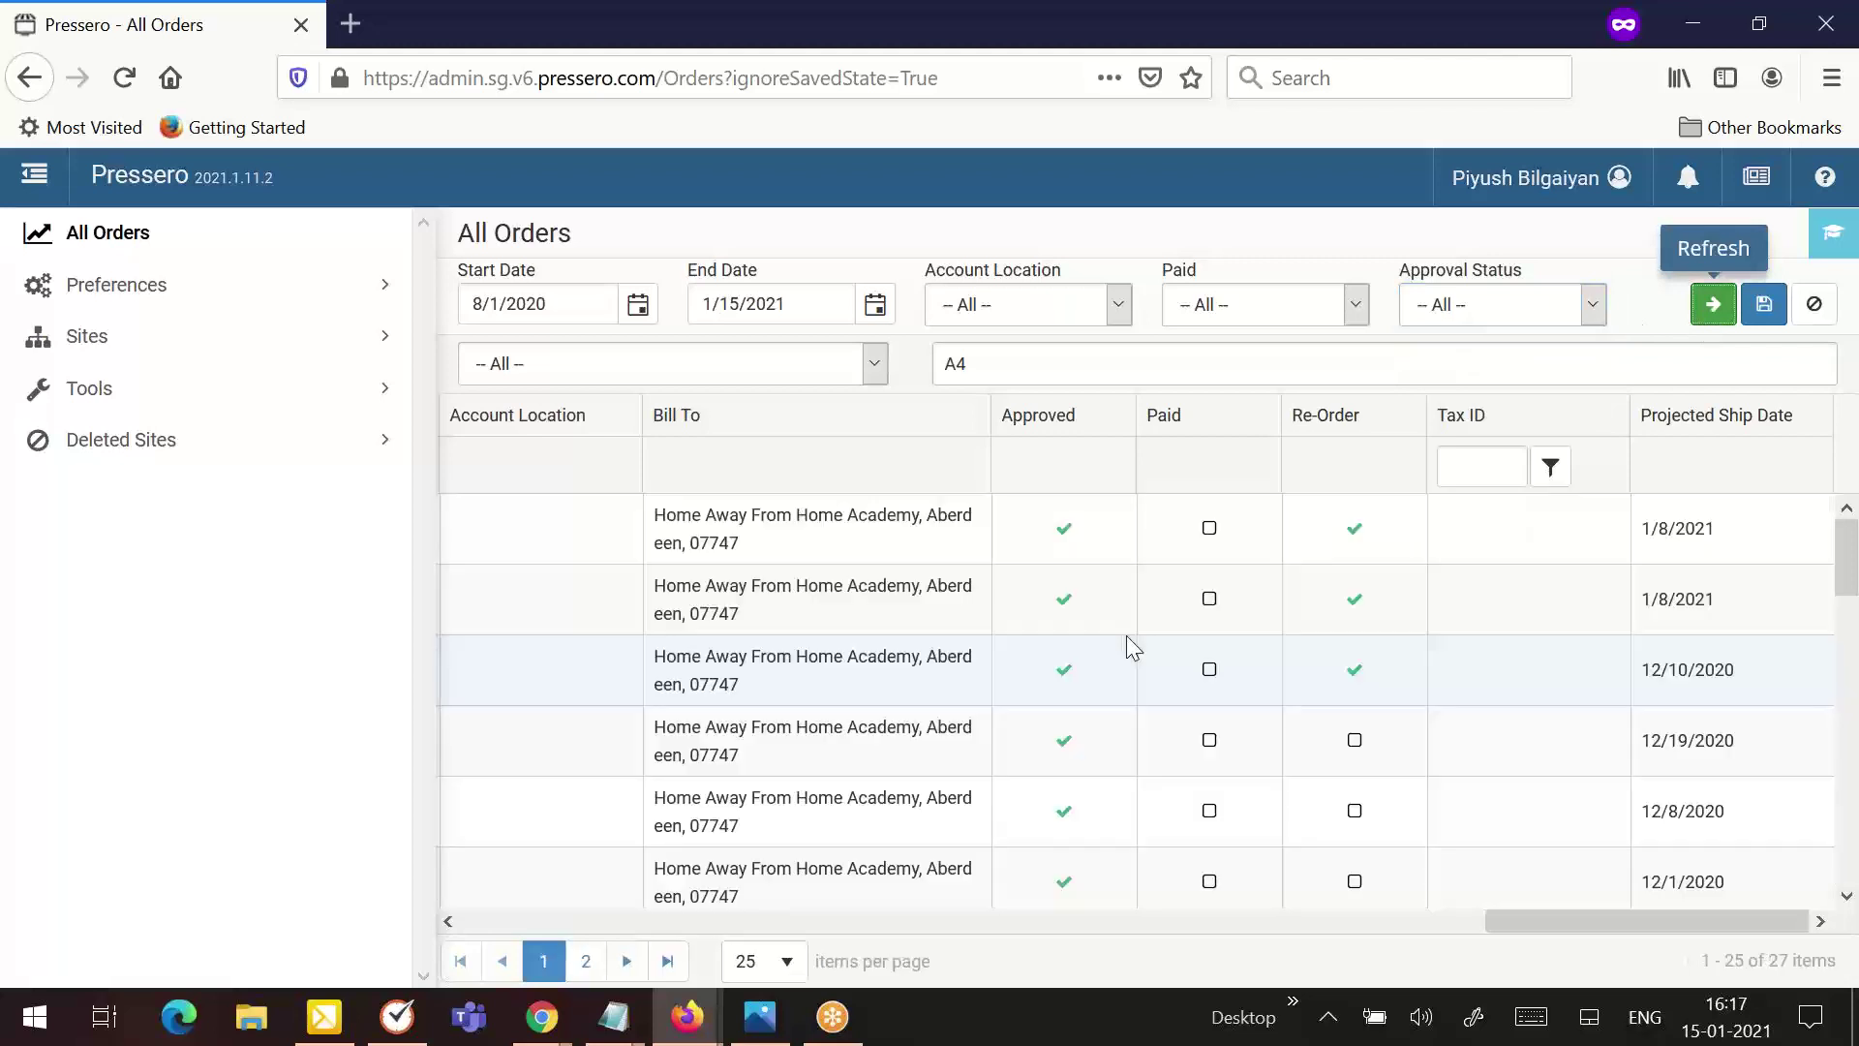
Step: Look through the listed orders' values in the Approved, Paid, Re-Order and Projected Ship Date columns
scroll(1063, 683, down, 10)
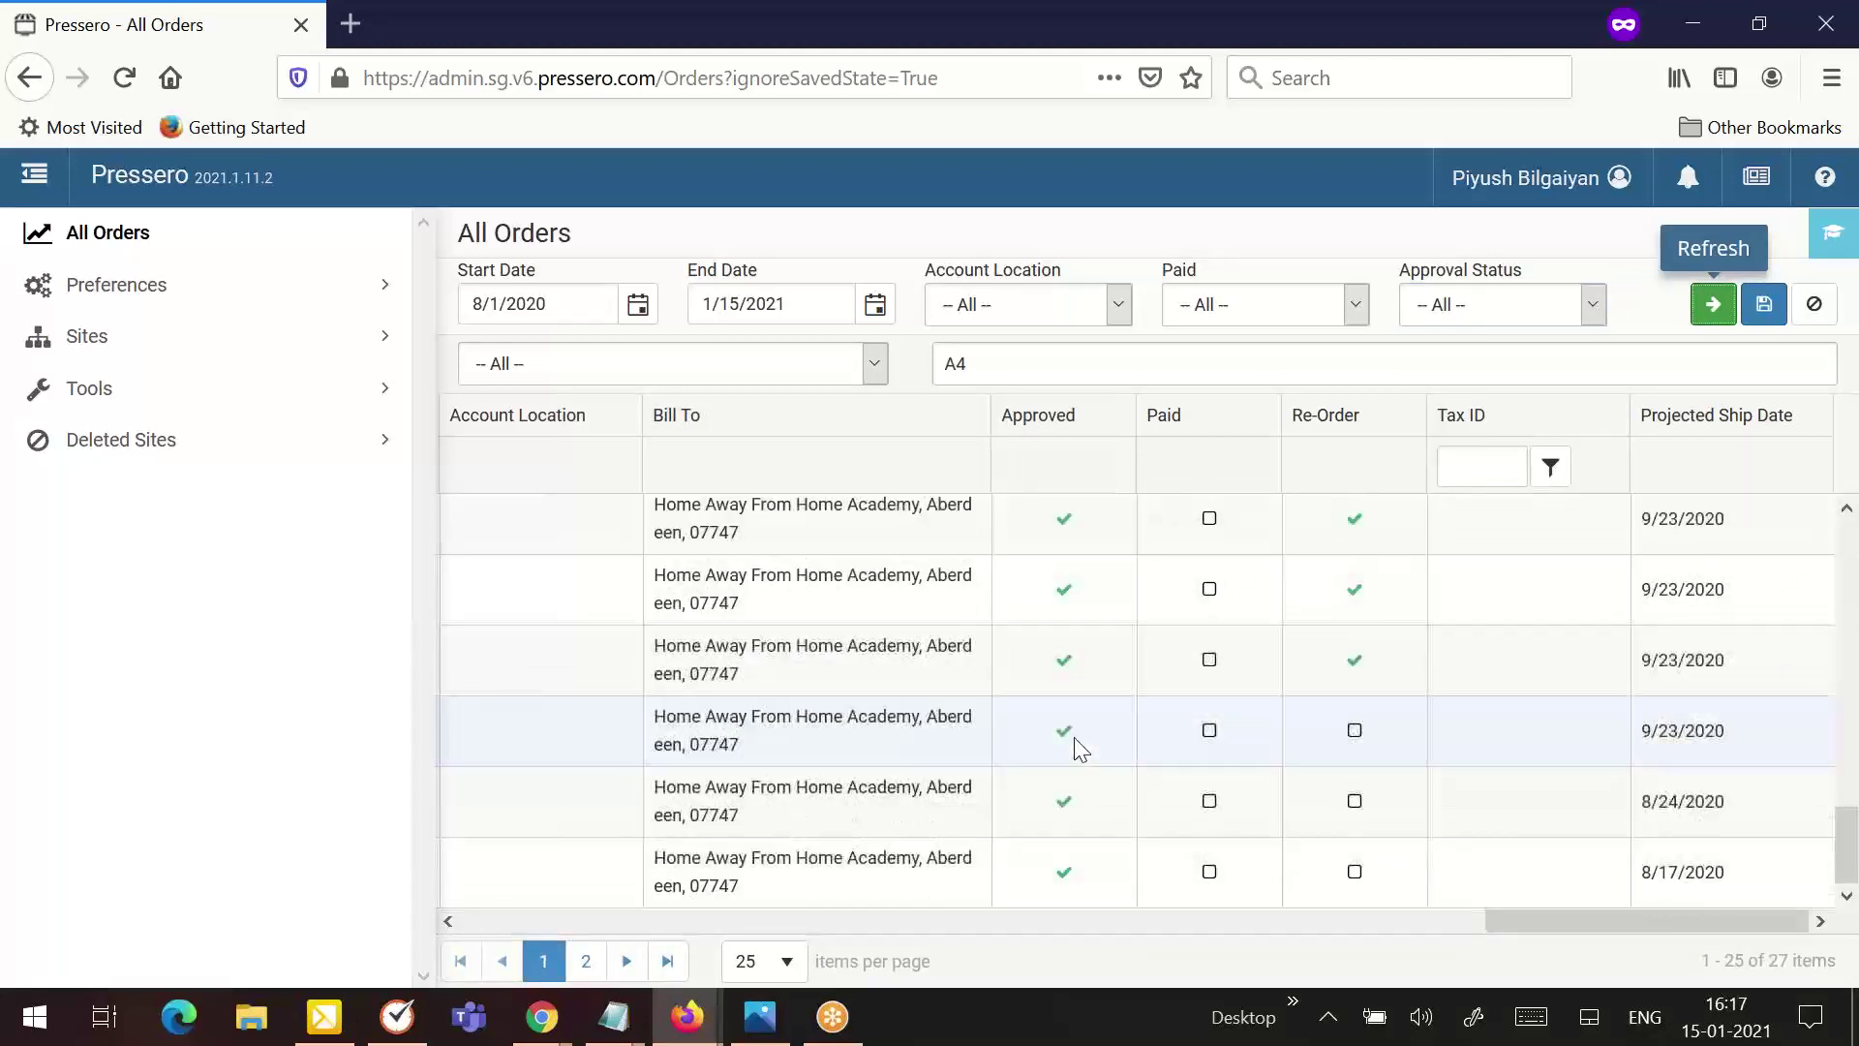
scroll(1080, 750, up, 2)
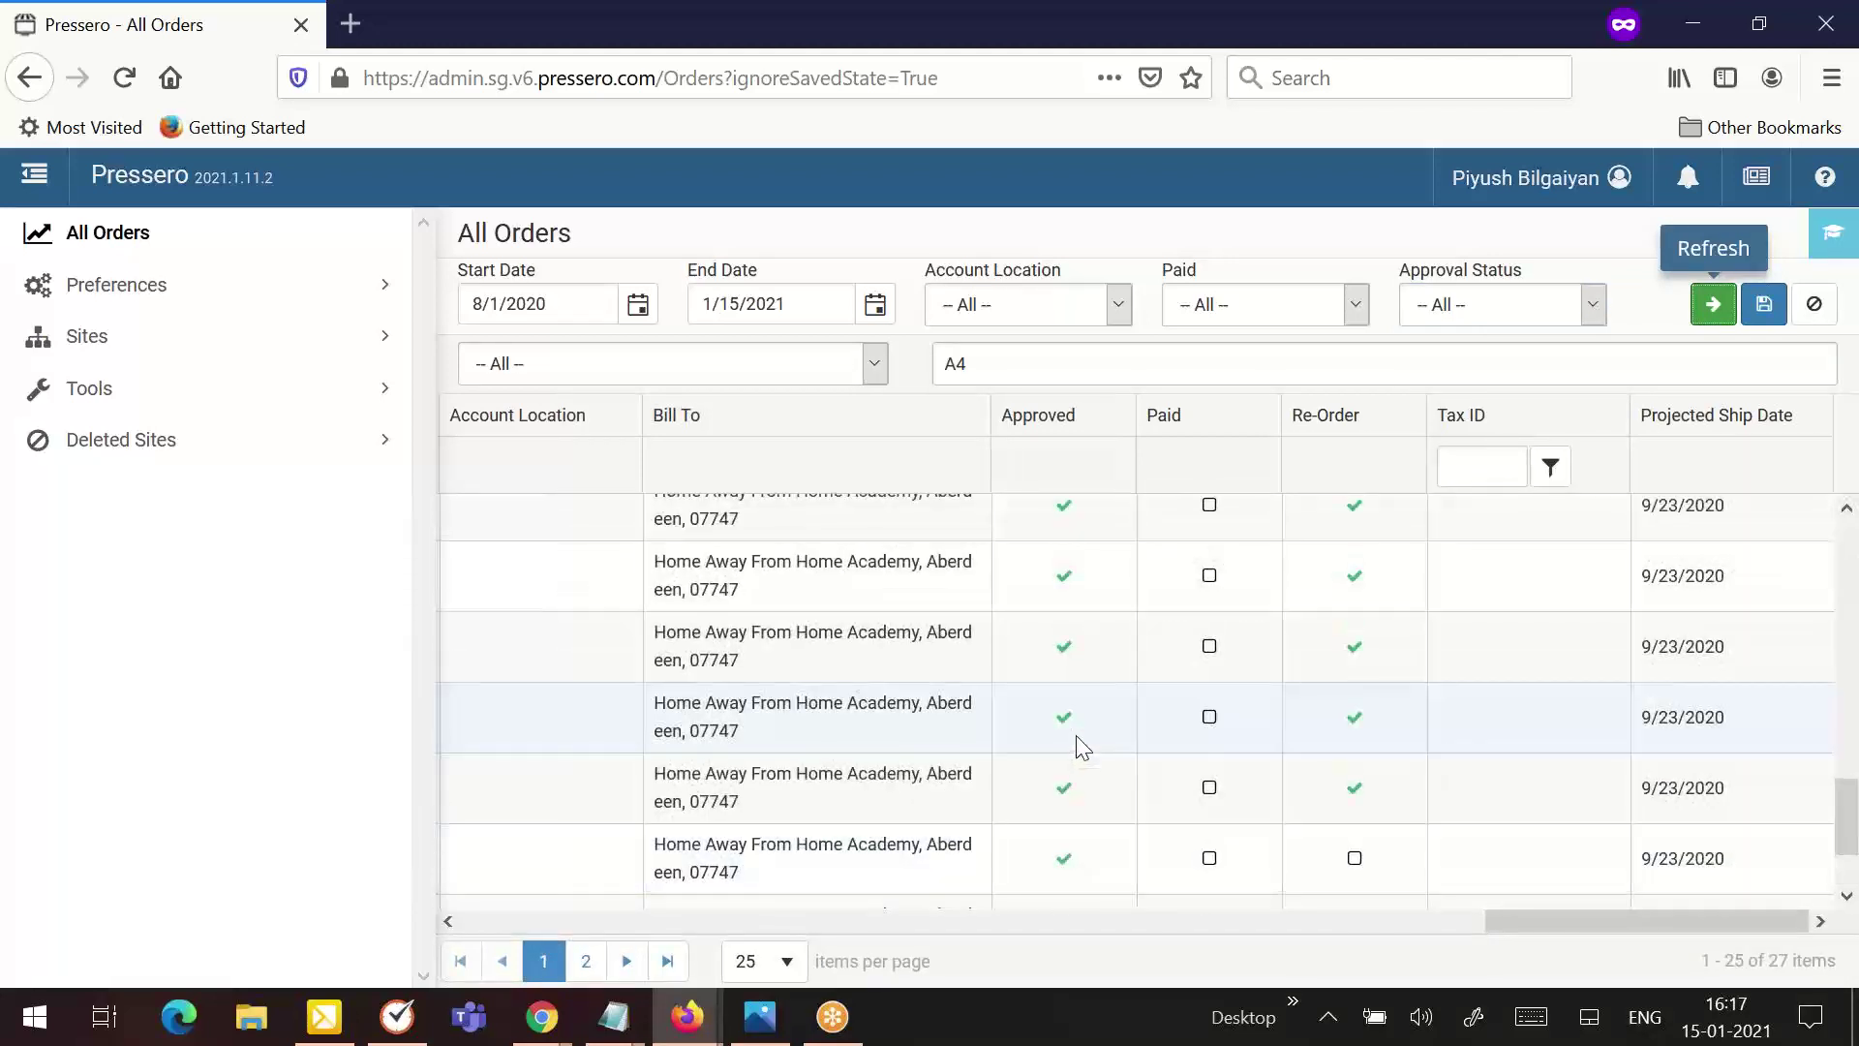
scroll(1077, 738, up, 3)
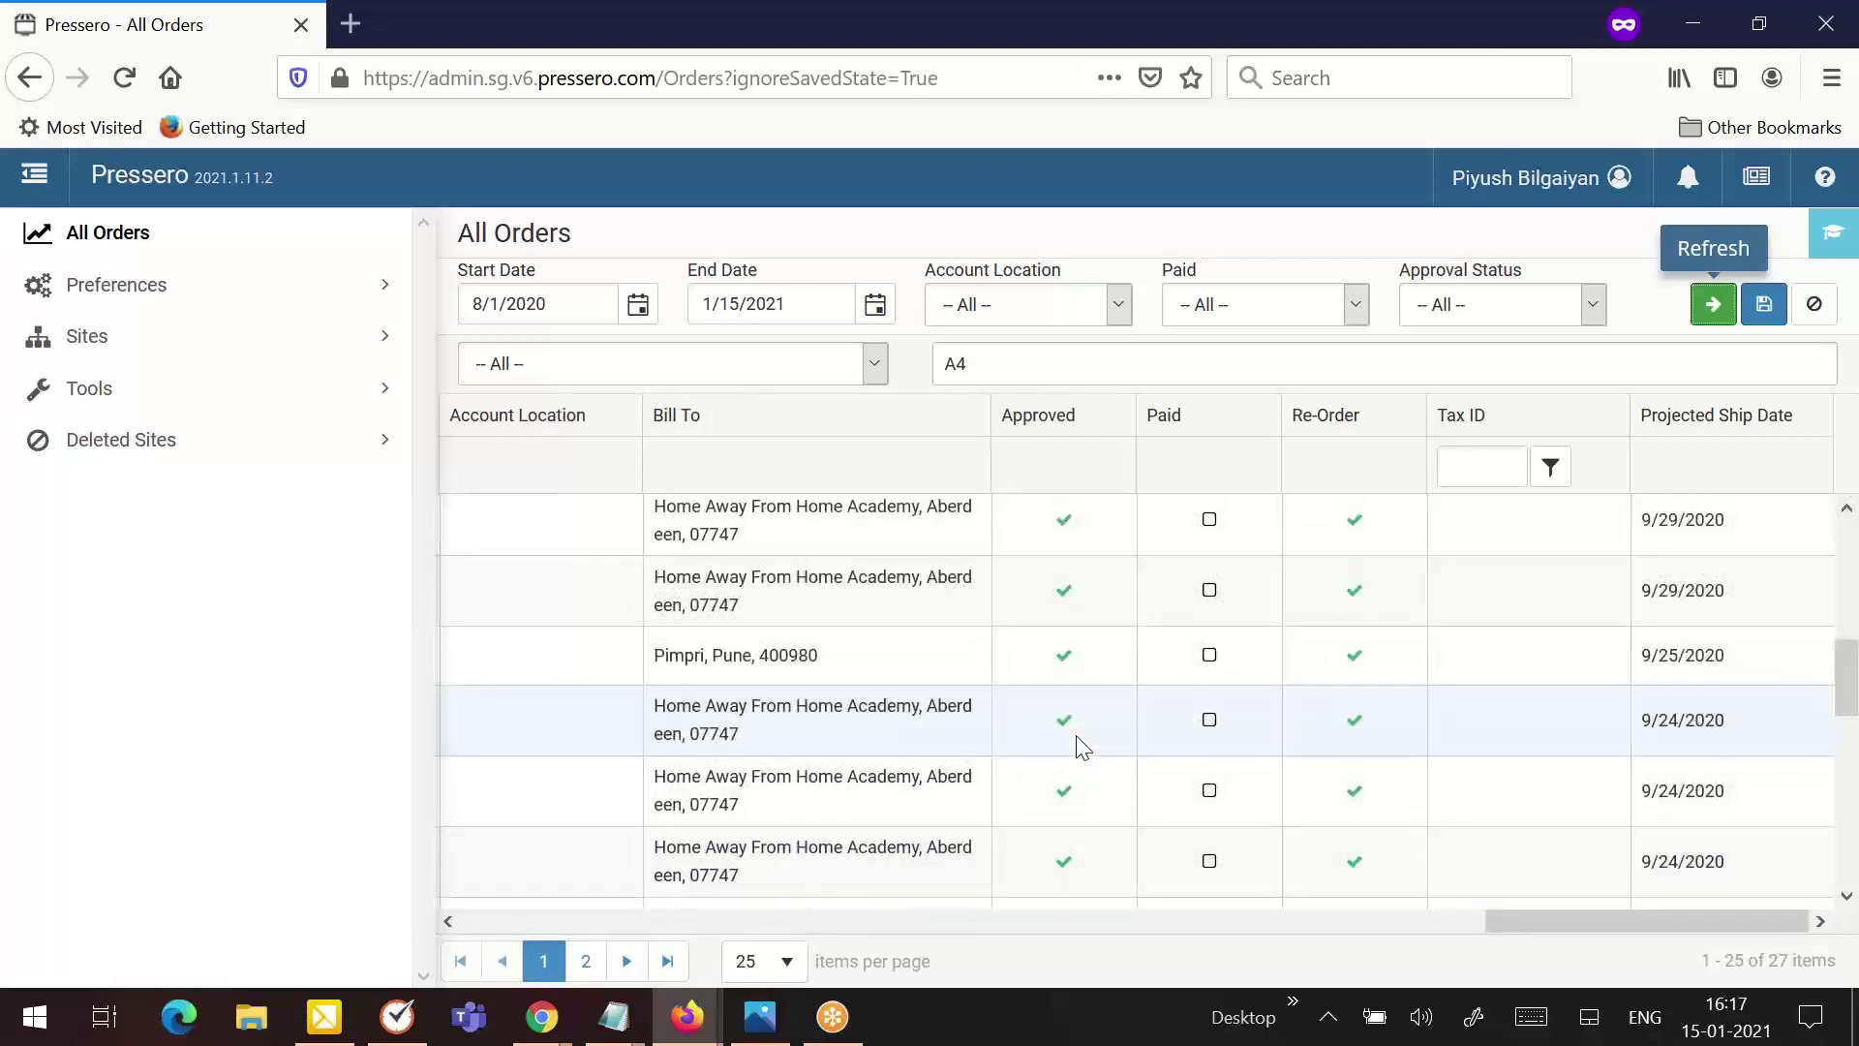
scroll(1082, 745, up, 3)
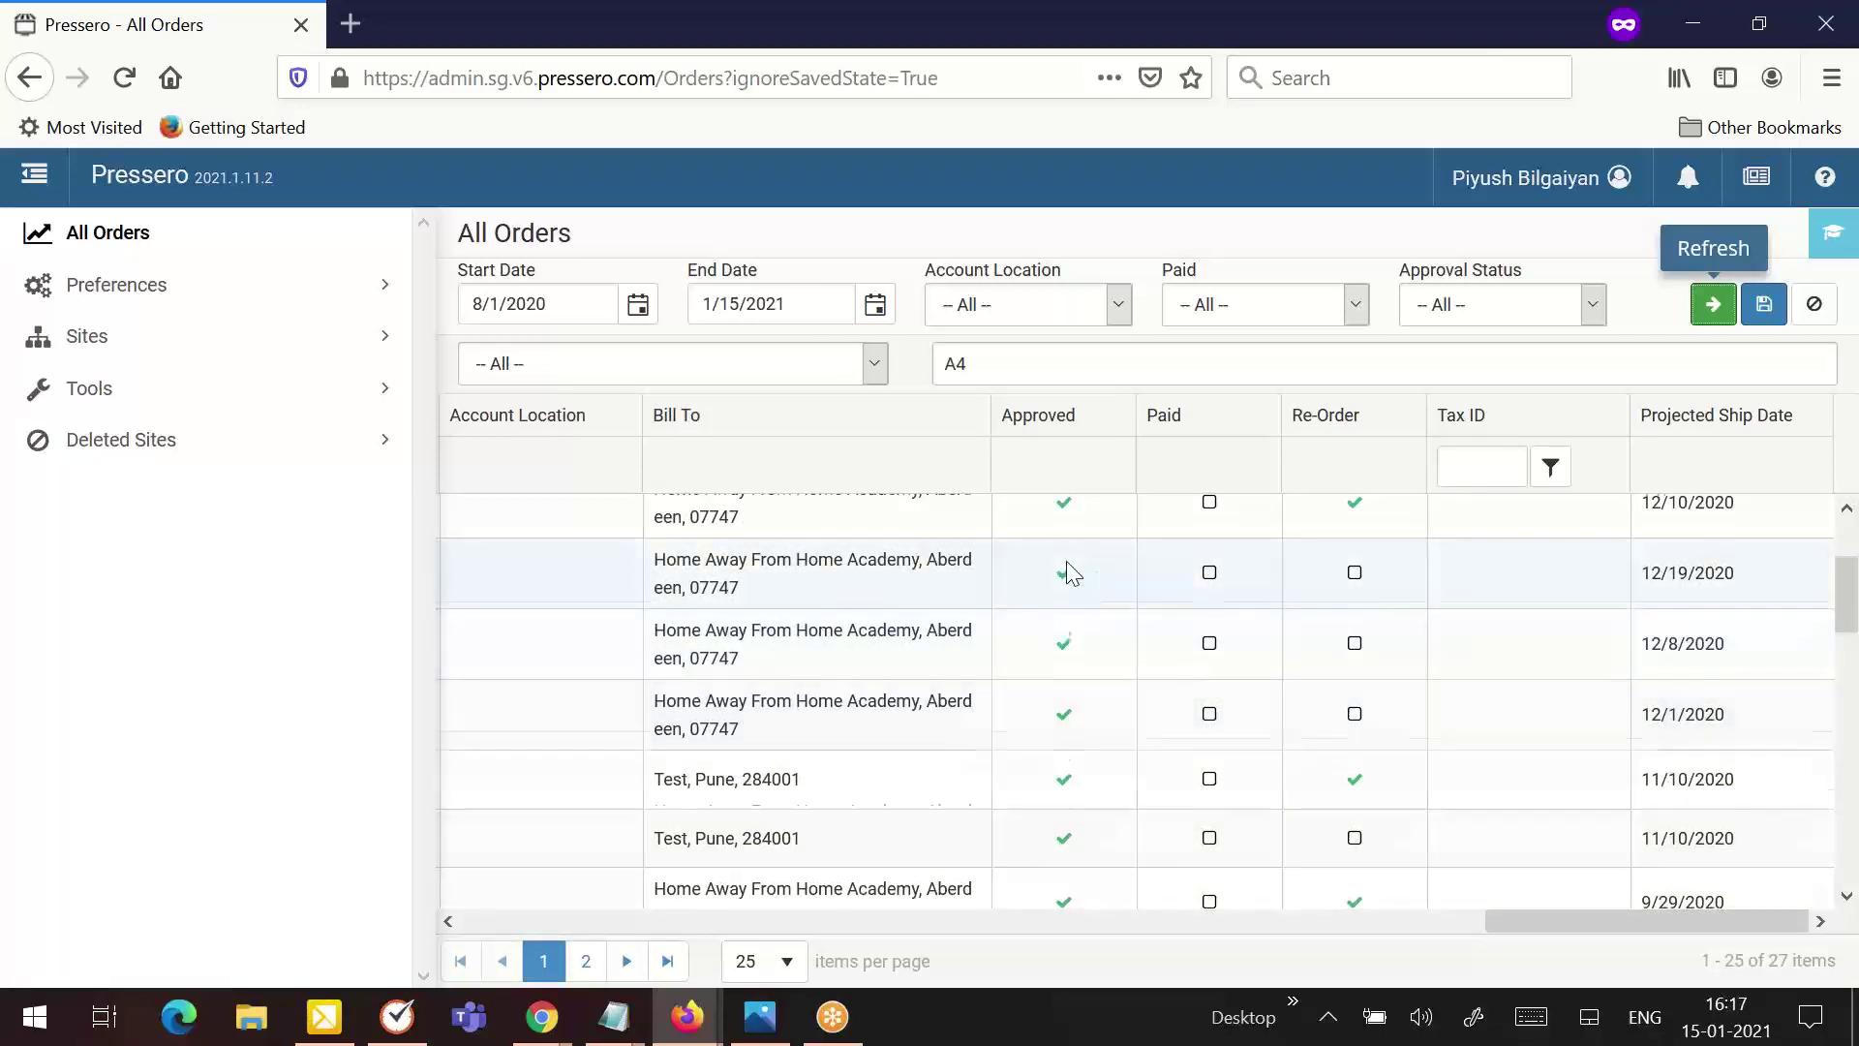
scroll(1069, 600, down, 2)
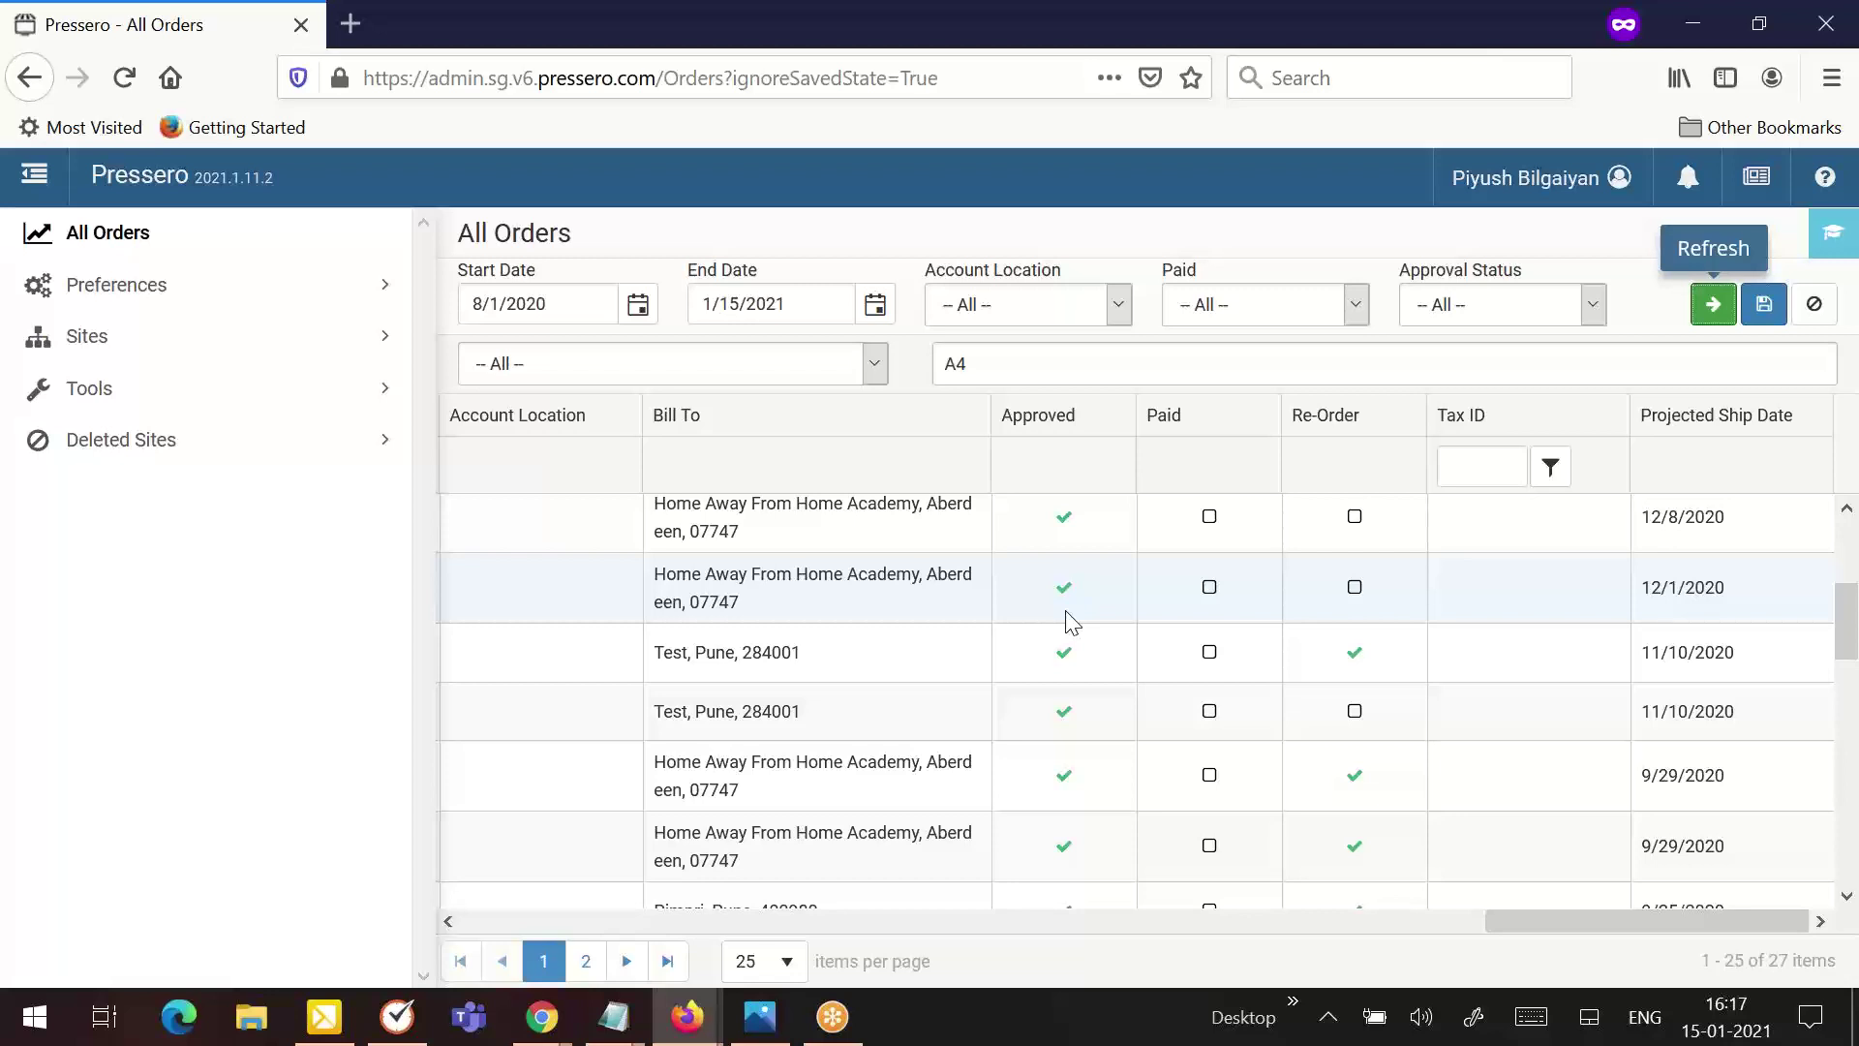
scroll(1070, 620, up, 3)
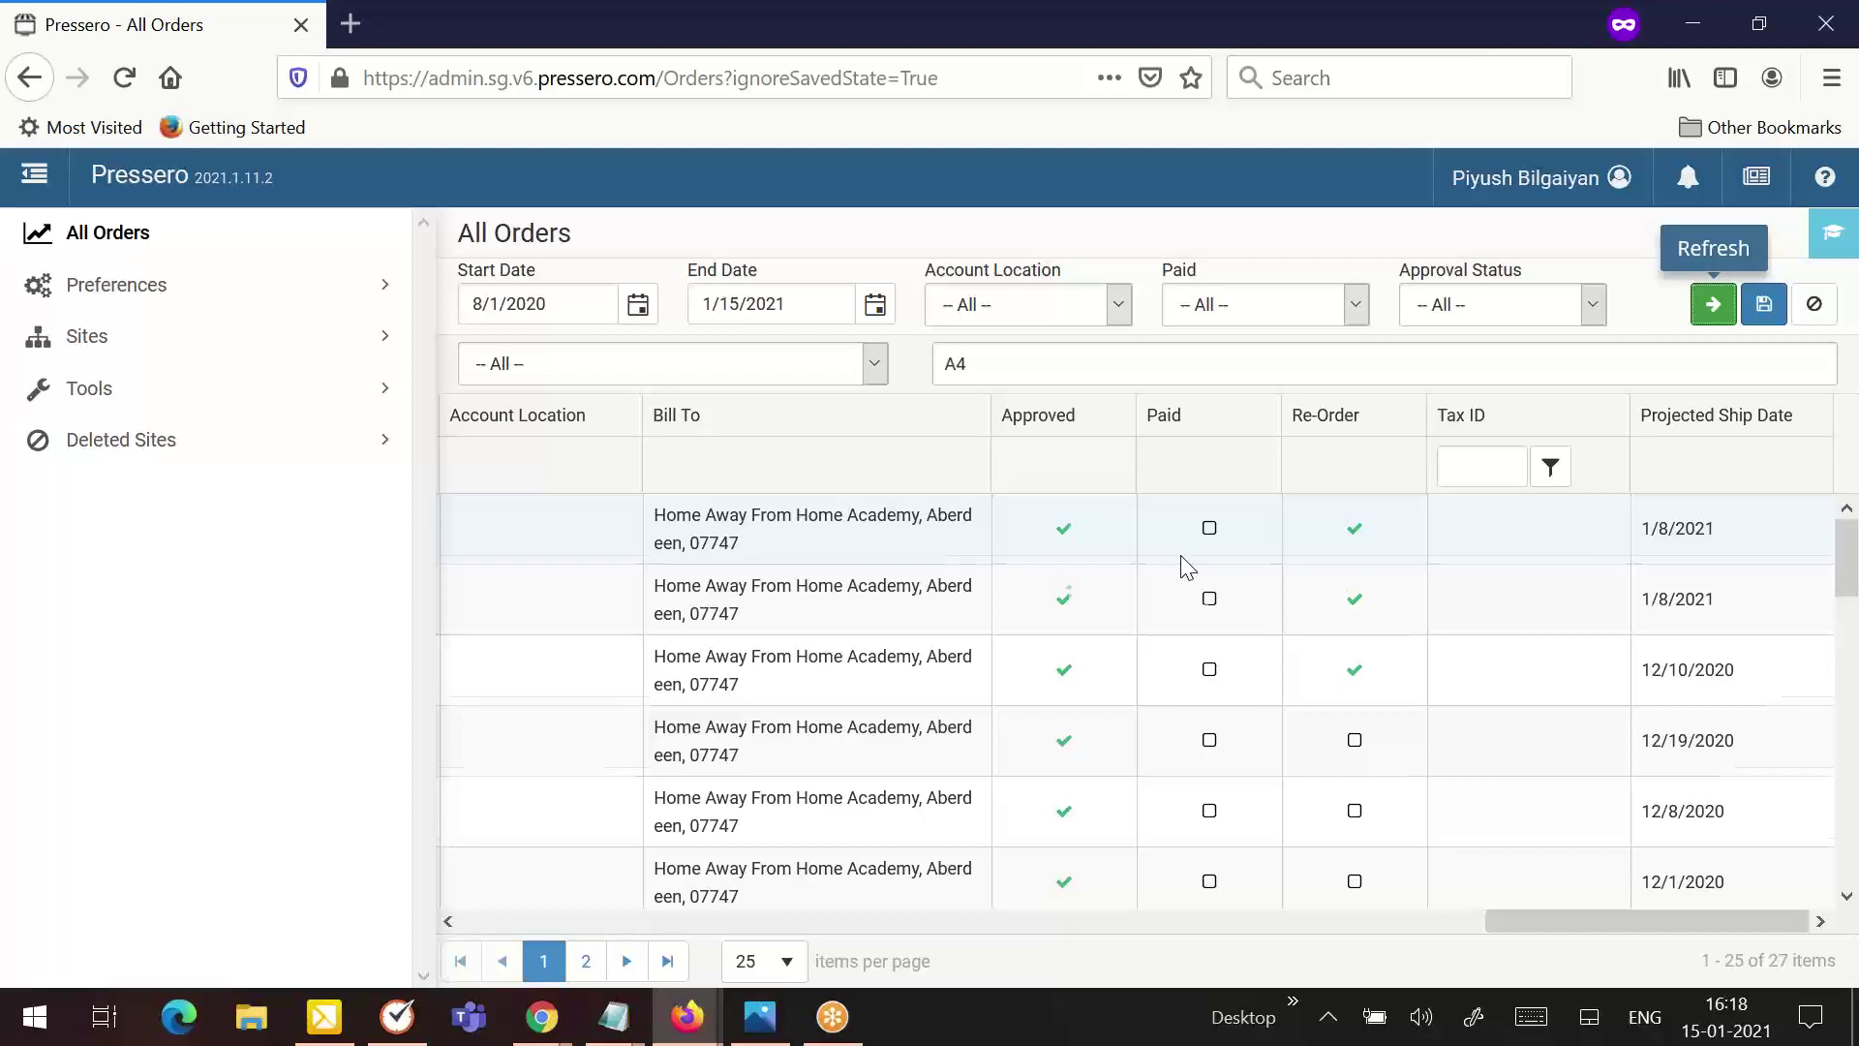
scroll(1186, 566, down, 2)
scroll(1186, 566, up, 2)
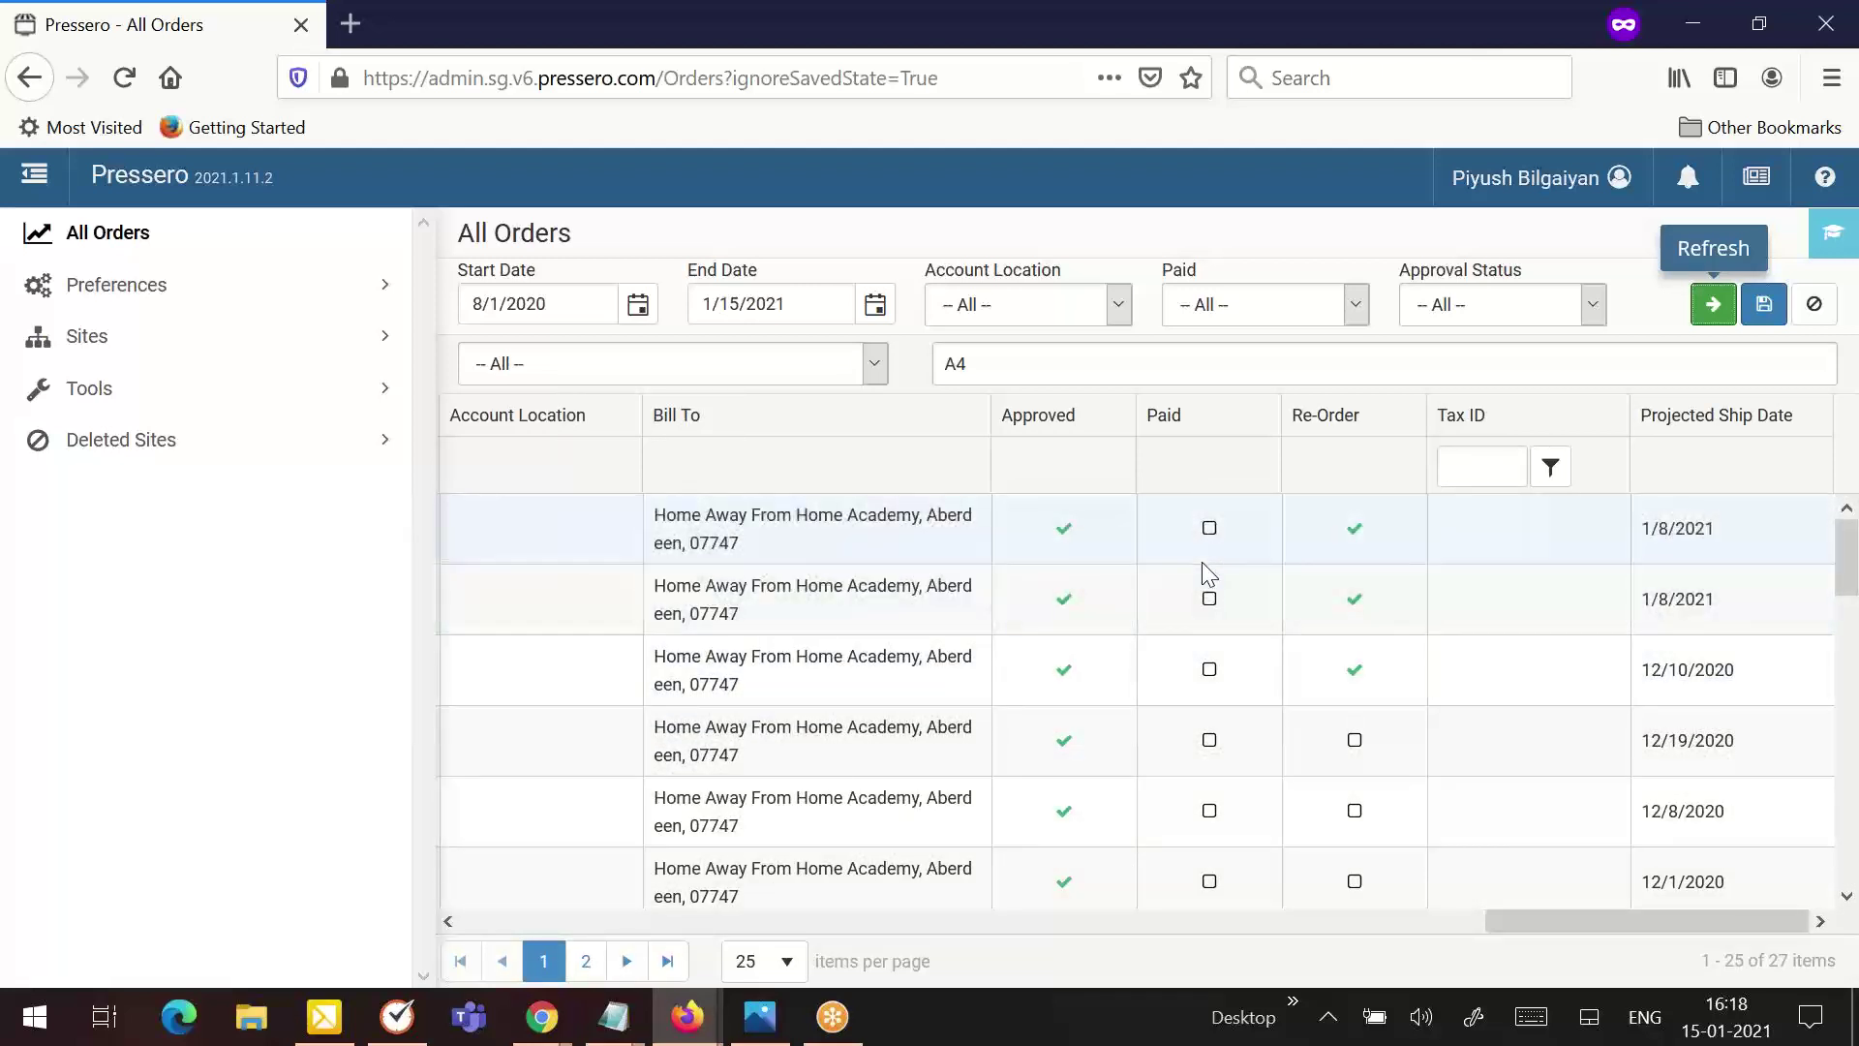
scroll(1203, 572, down, 2)
scroll(1204, 600, up, 2)
scroll(1209, 608, down, 10)
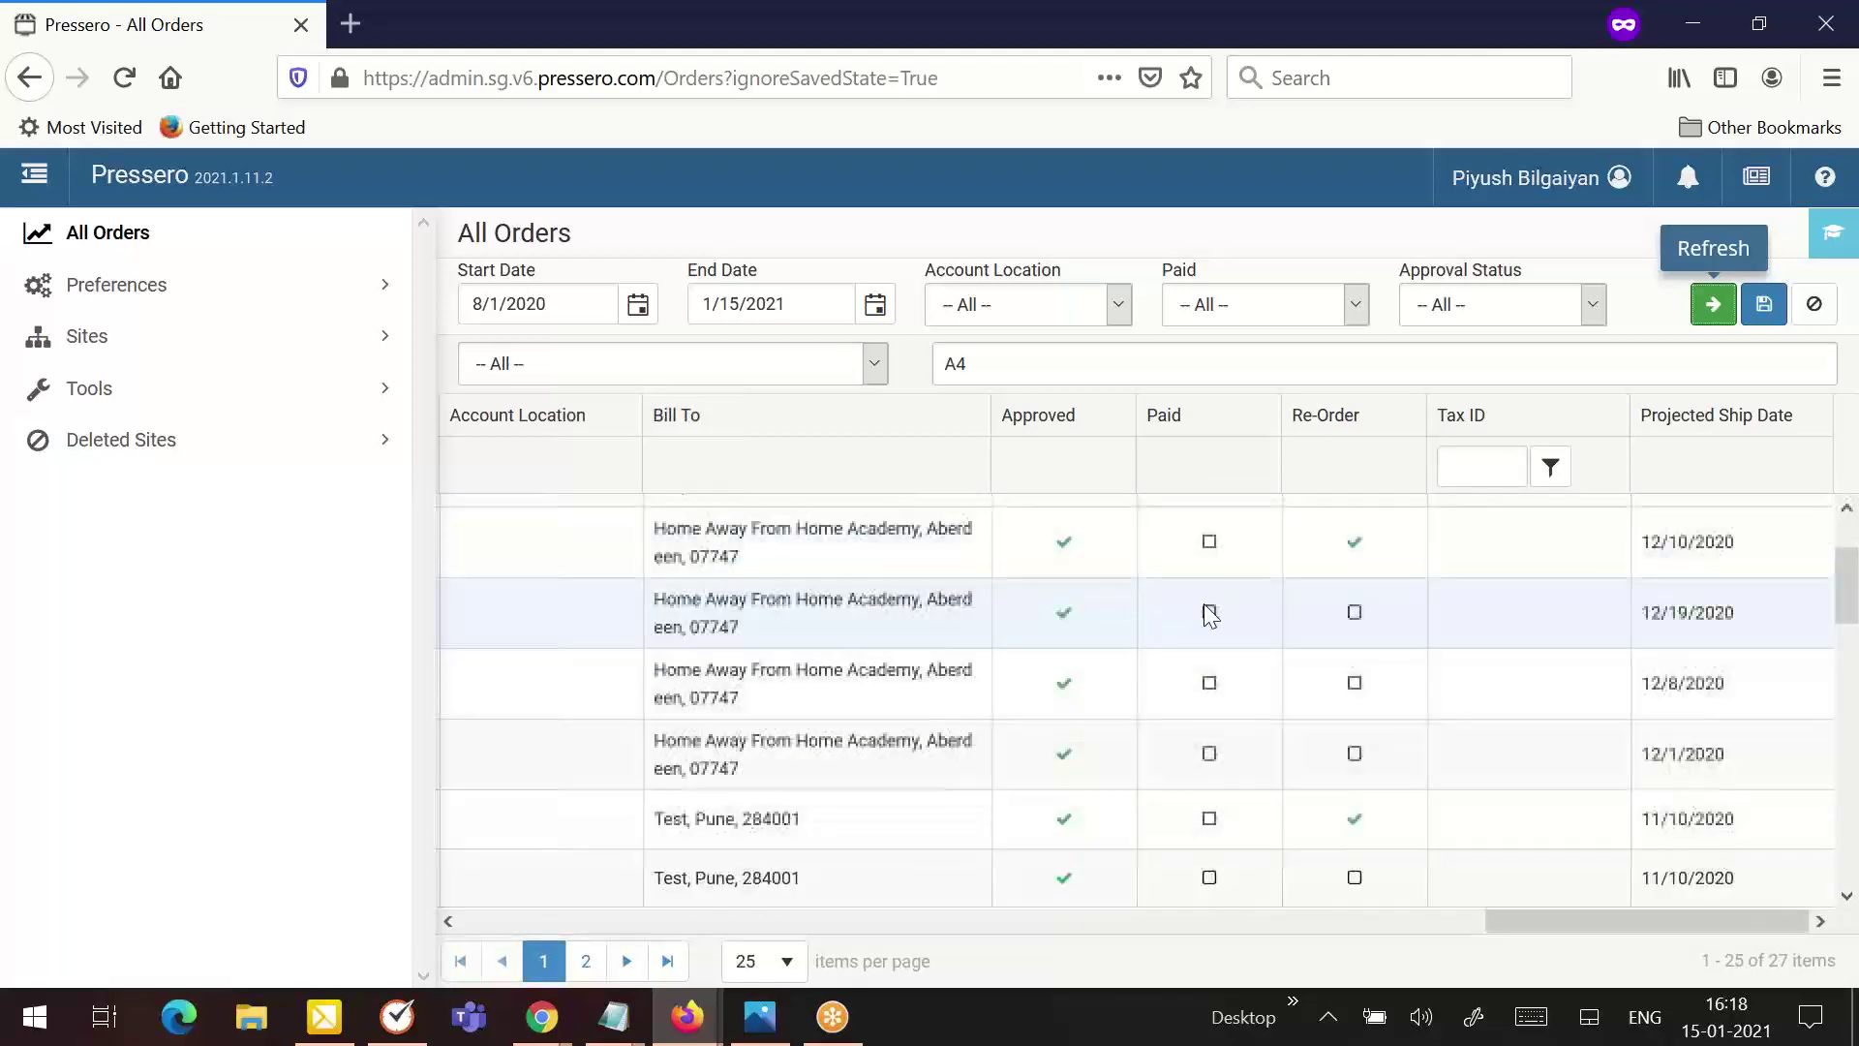
scroll(1205, 624, up, 10)
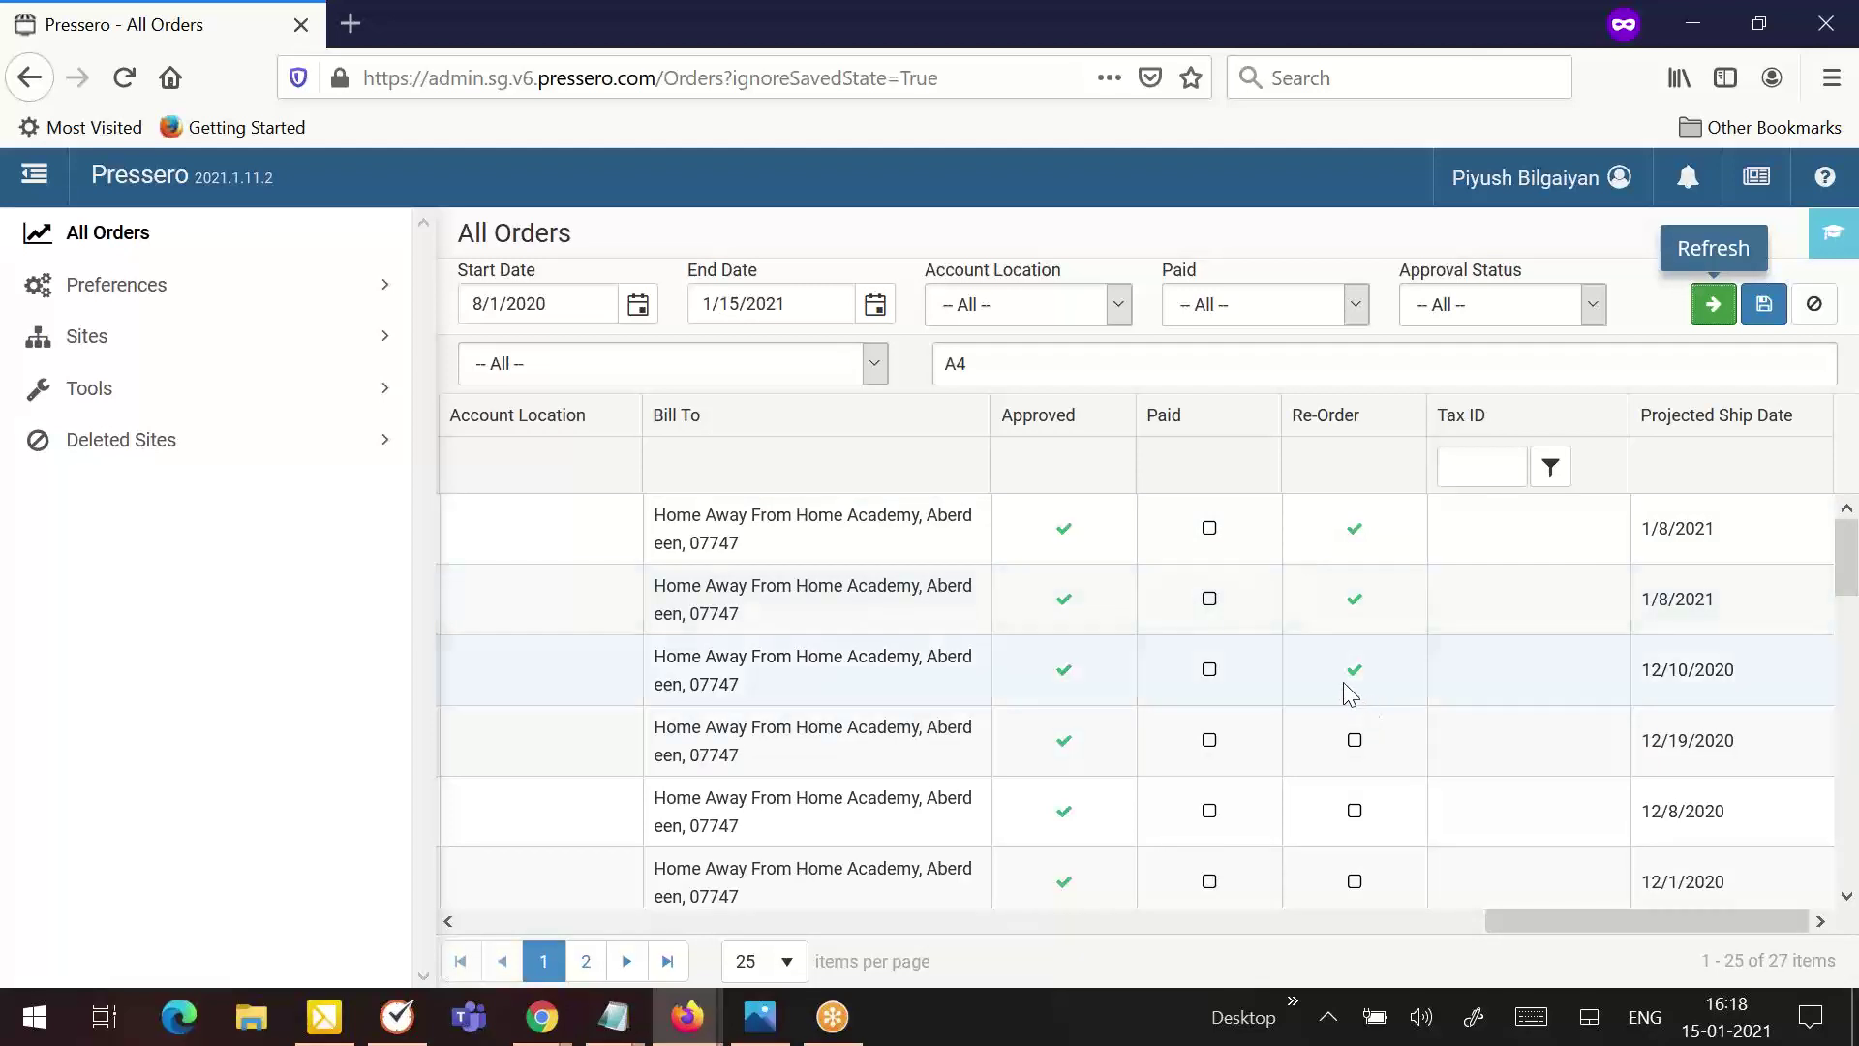
scroll(1345, 693, down, 3)
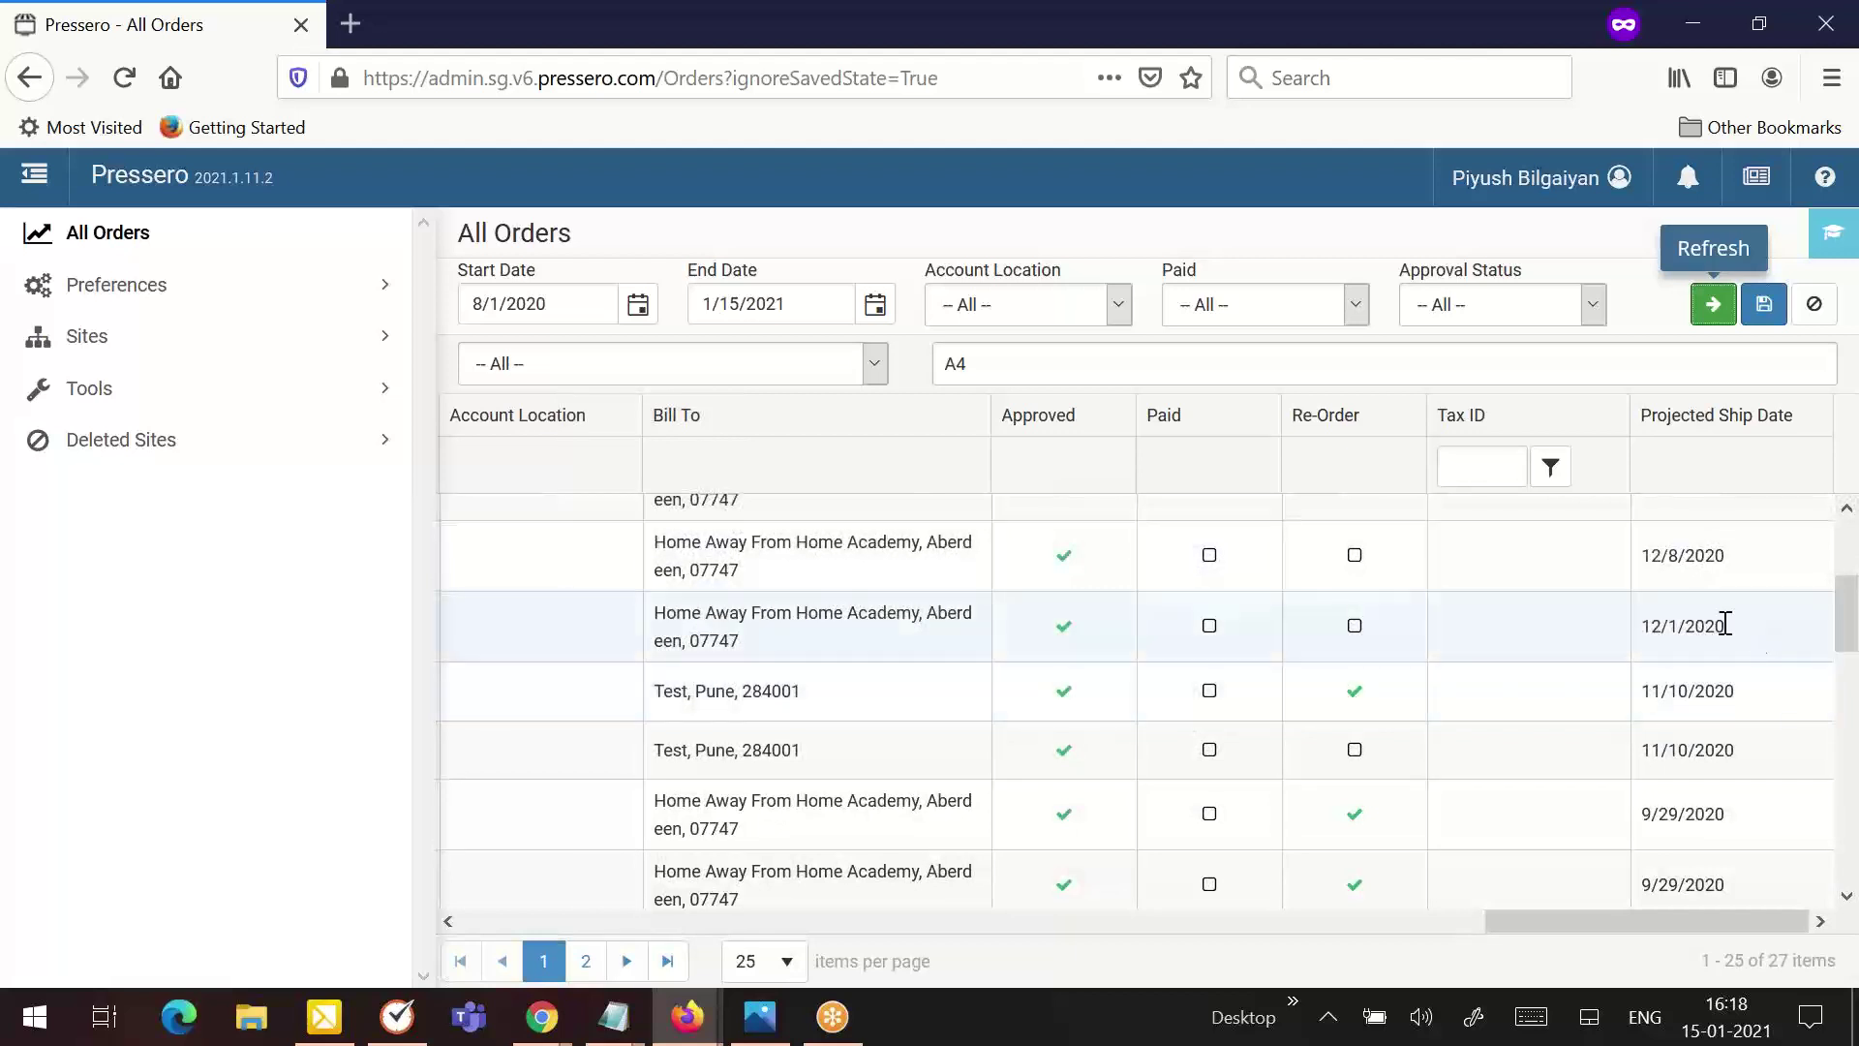